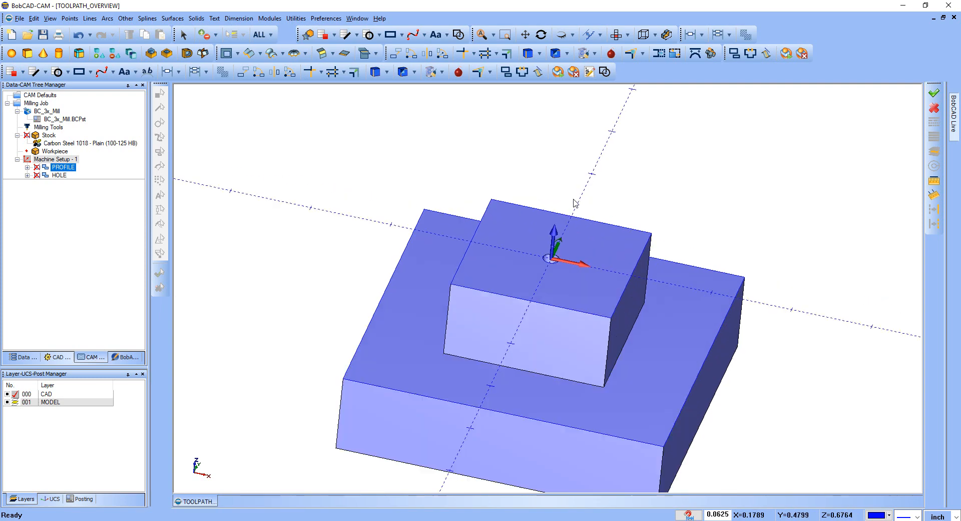
middle_click_drag(498, 270, 512, 284)
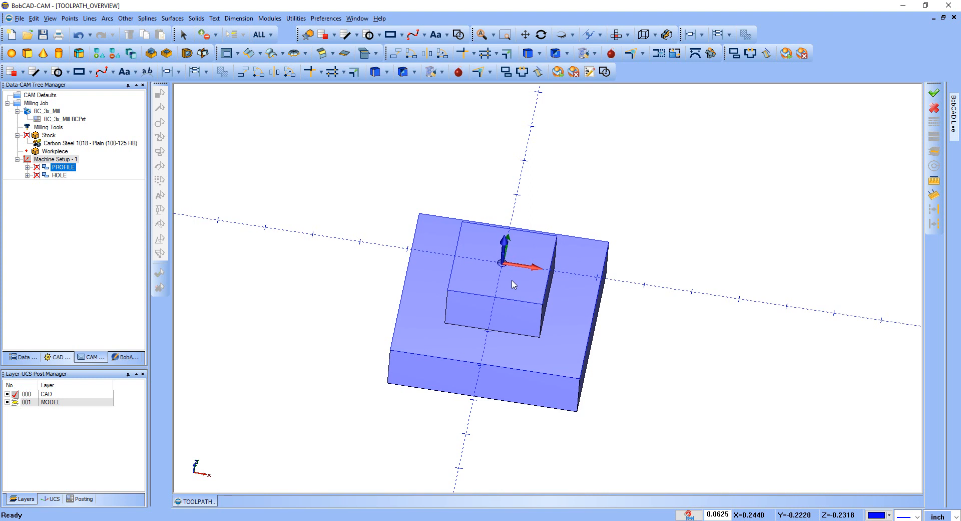
left_click(36, 175)
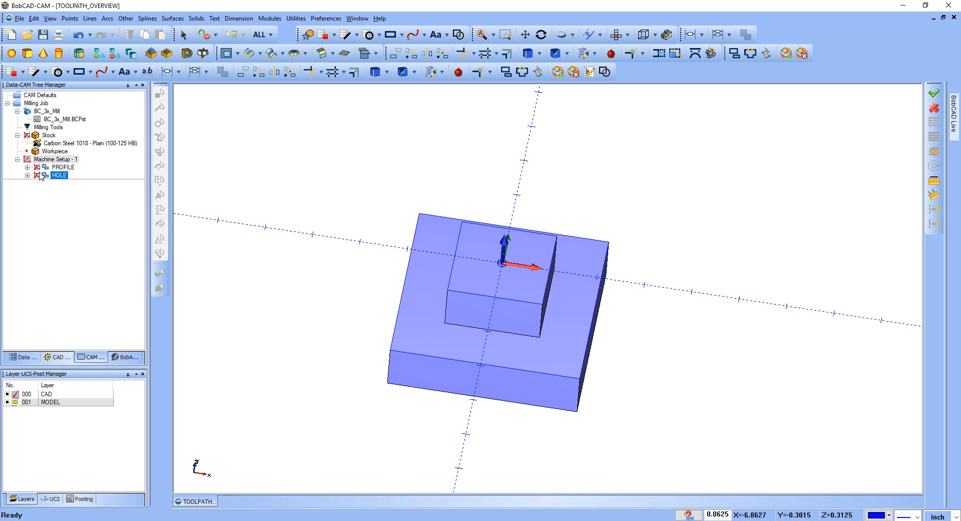
left_click_drag(40, 172, 57, 168)
left_click(56, 175)
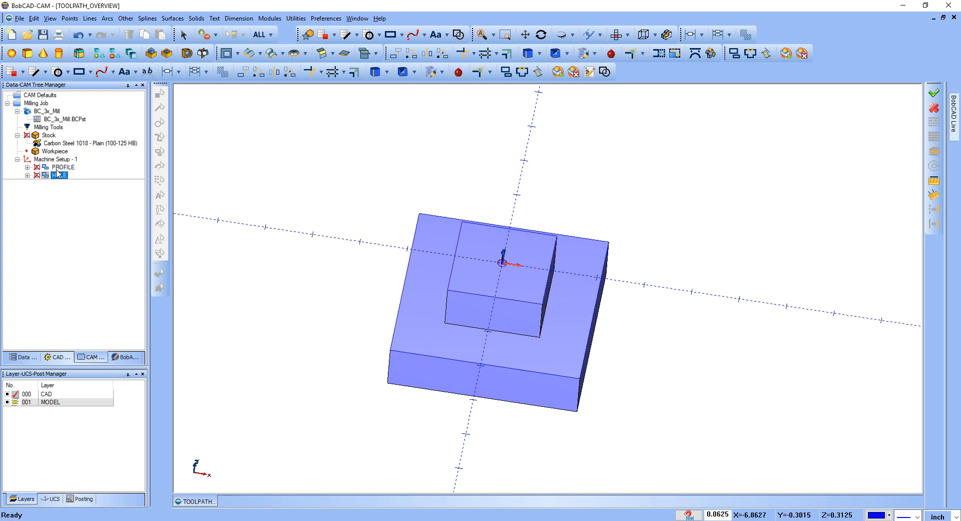
left_click(50, 168, "ctrl")
left_click_drag(48, 169, 58, 160)
right_click(70, 161)
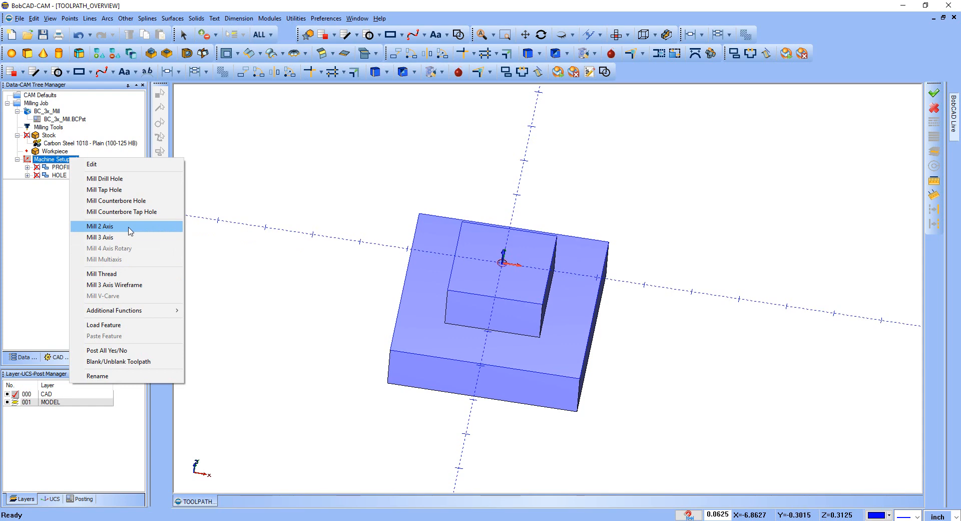
- Review the PROFILE feature's Mill 2 Axis settings and close them without making changes
right_click(57, 169)
left_click(76, 176)
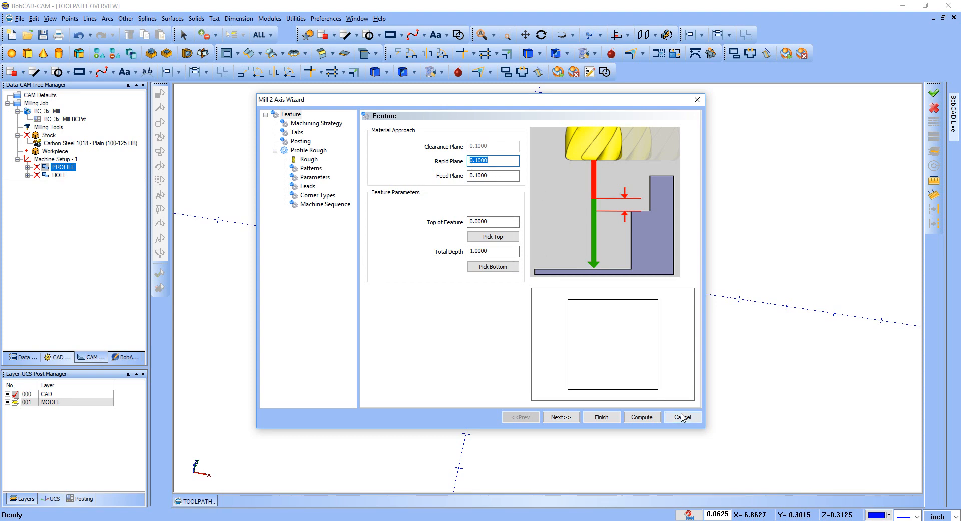
left_click(684, 416)
- Delete the PROFILE feature from Machine Setup - 1
right_click(50, 158)
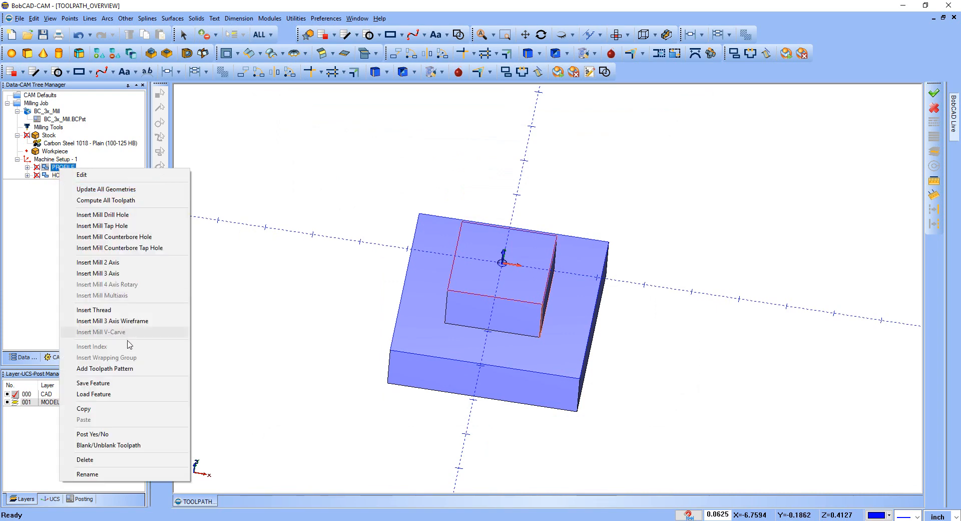
left_click(110, 458)
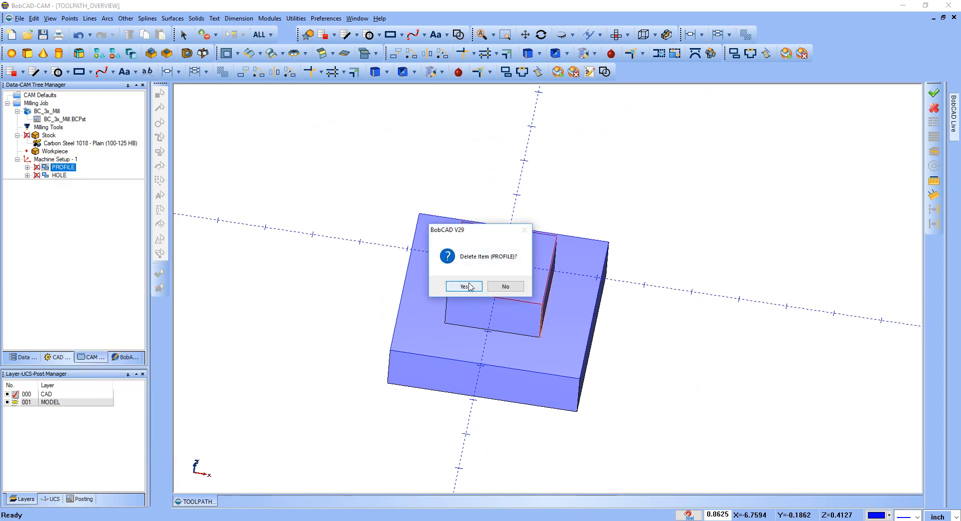
left_click(464, 287)
- Add a Mill 2 Axis feature to Machine Setup - 1, using the four top edges of the upper block as its geometry
right_click(68, 160)
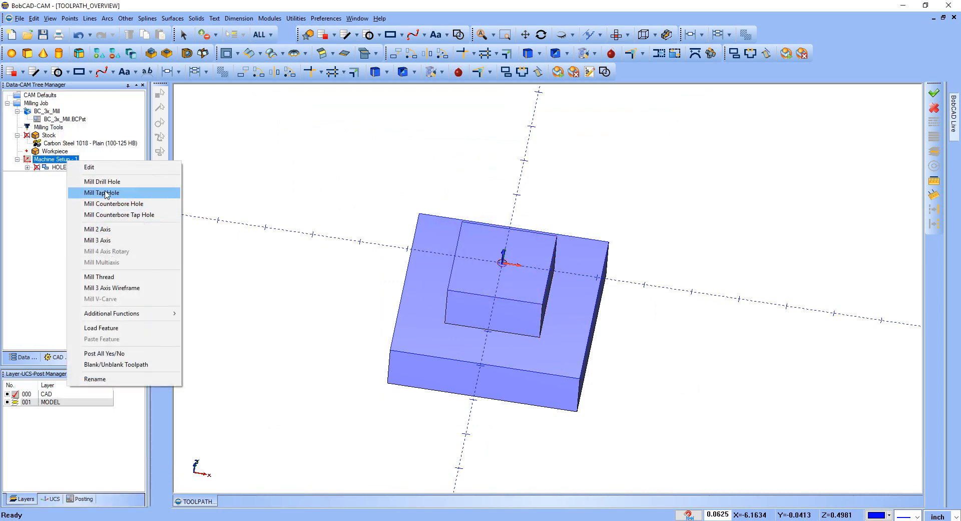
left_click(110, 230)
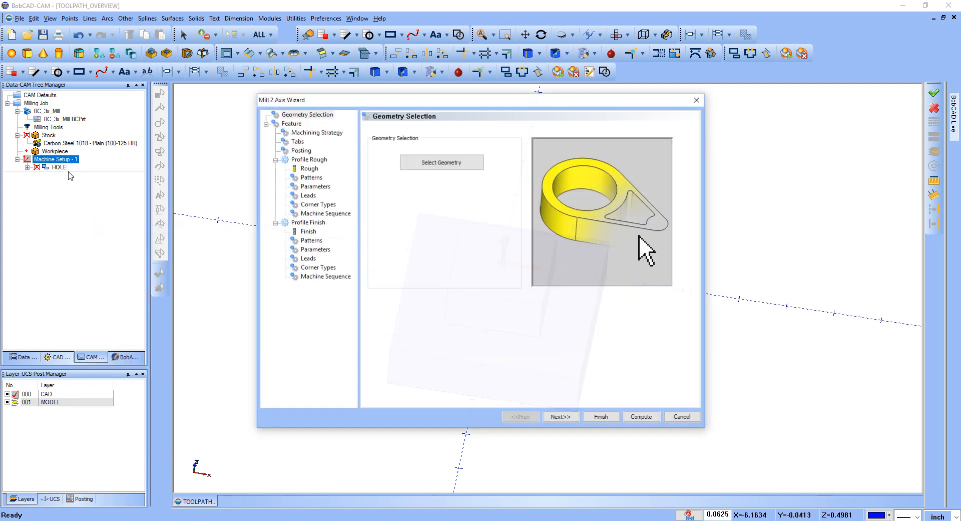
left_click(445, 162)
left_click(469, 326)
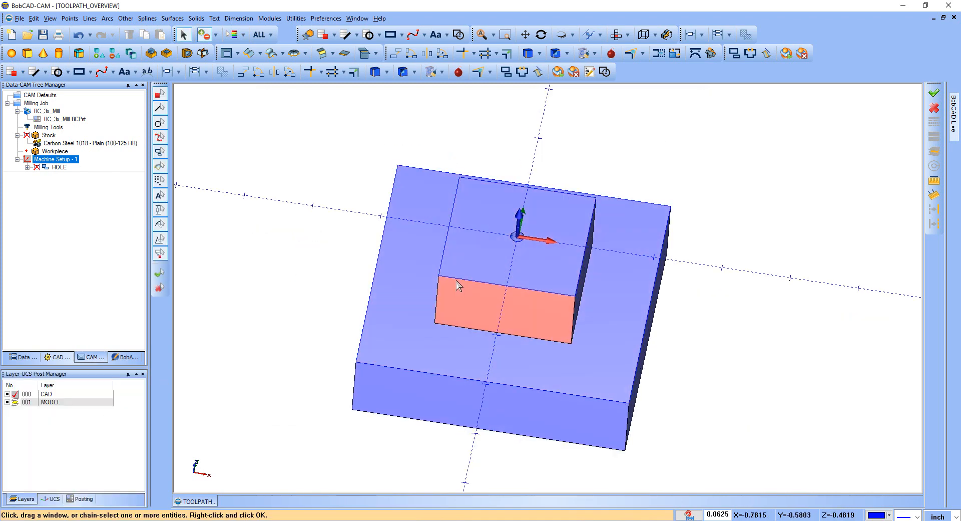
left_click(439, 262)
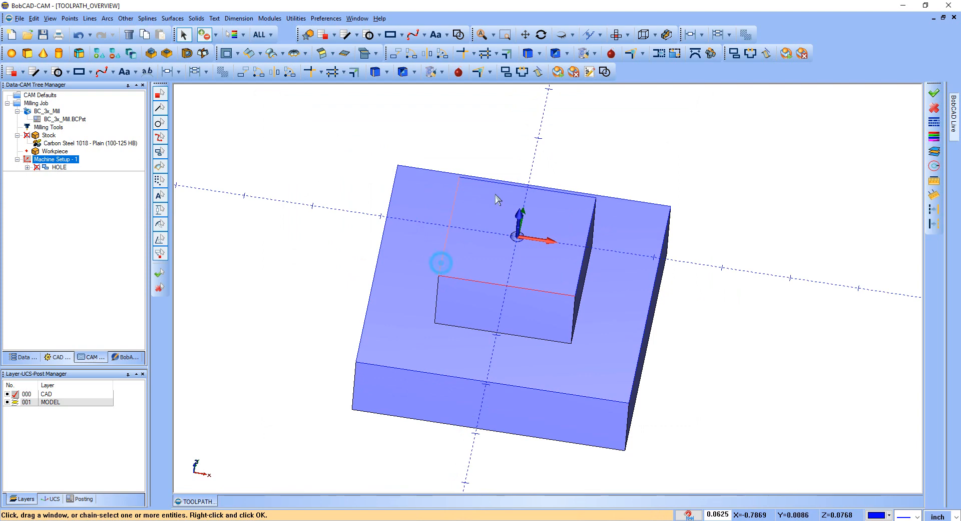
left_click(476, 178)
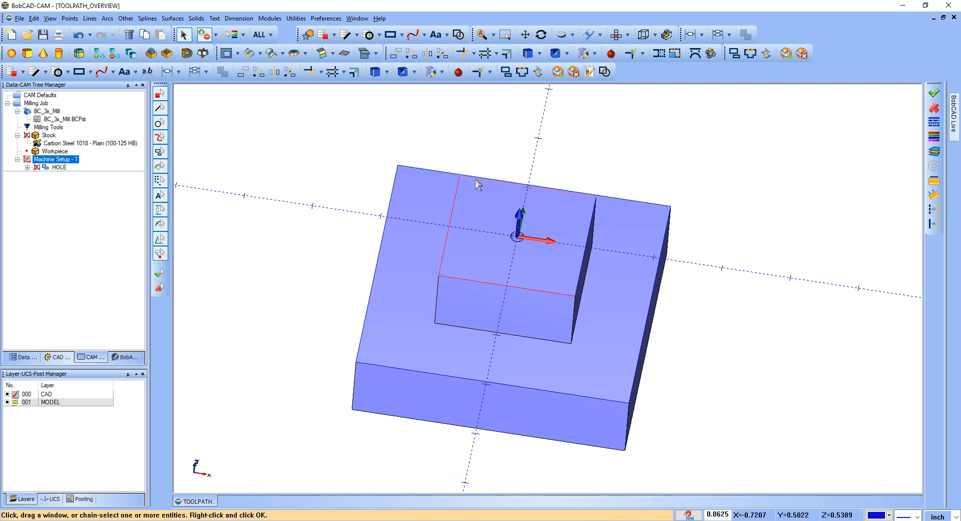
left_click(589, 223)
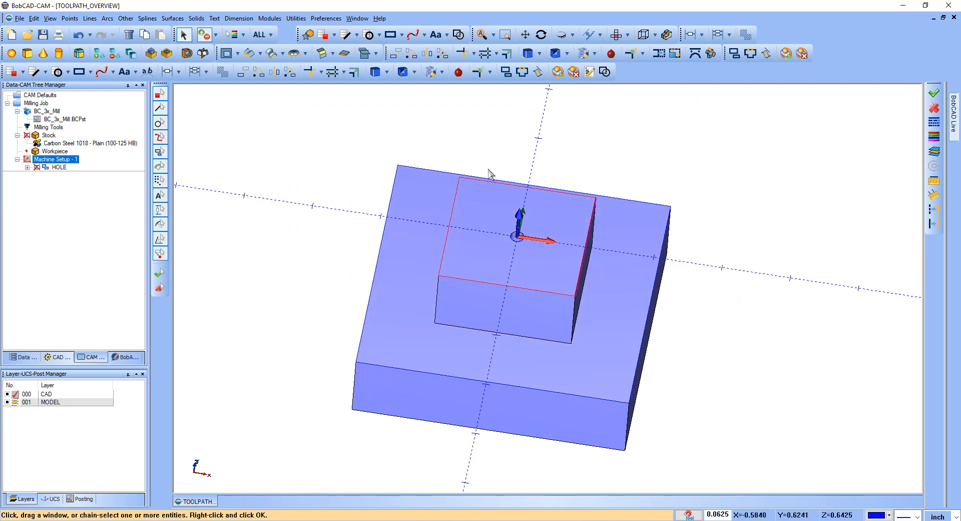
right_click(498, 140)
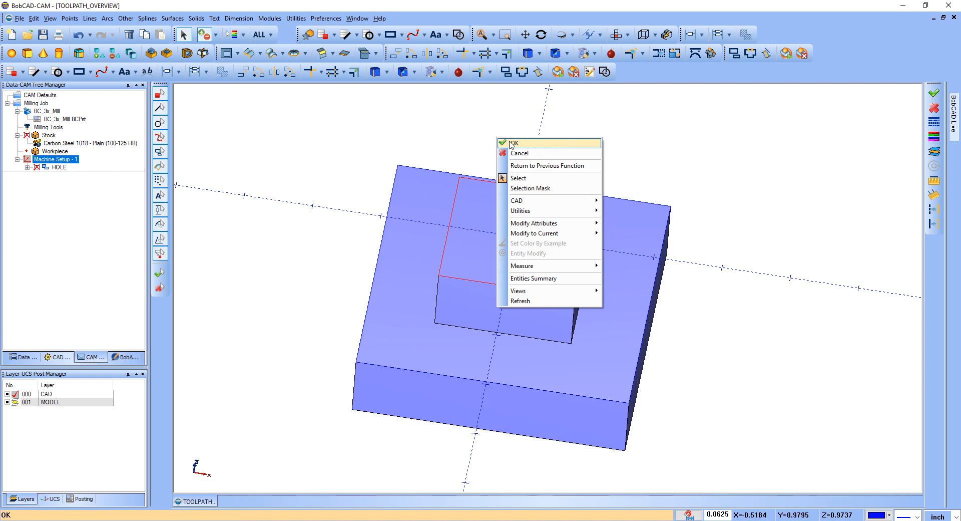
left_click(511, 143)
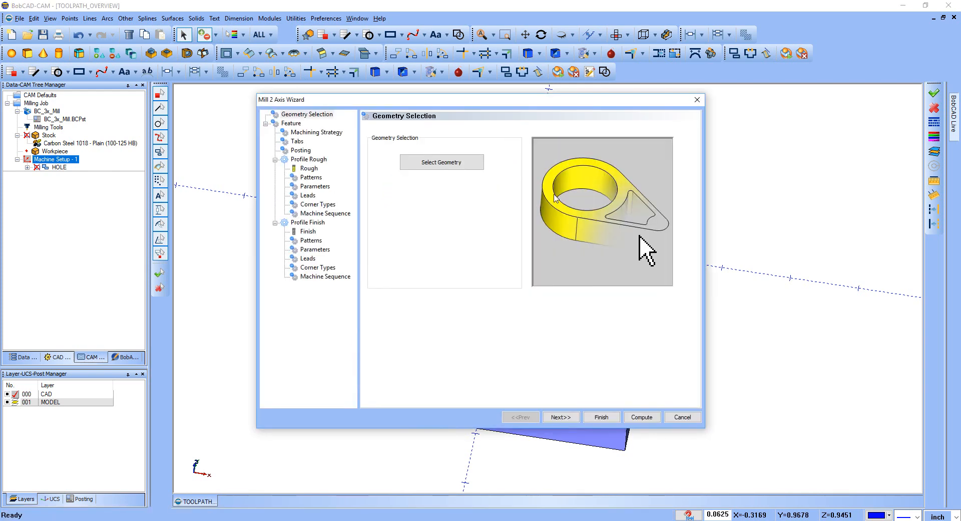
- Set the new Mill 2 Axis feature's rapid plane to 0.1000
left_click(570, 419)
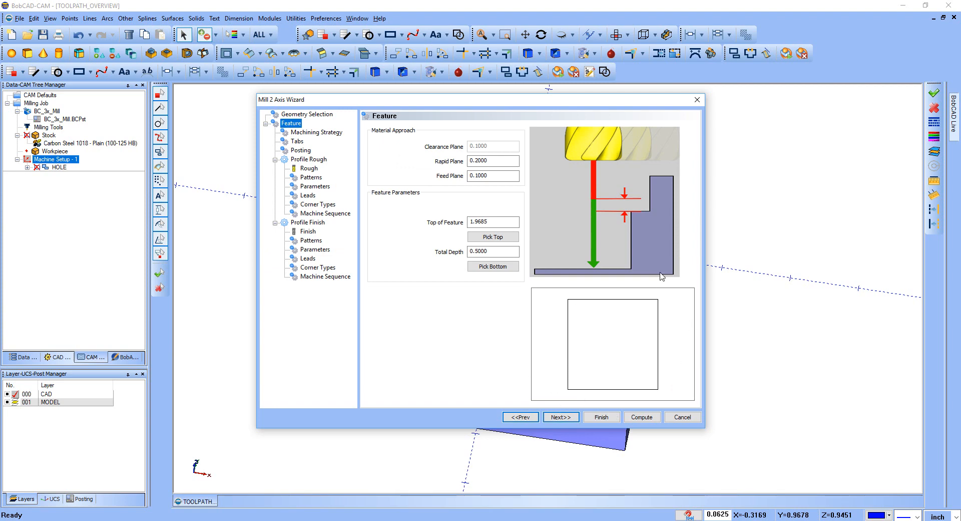
double_click(488, 160)
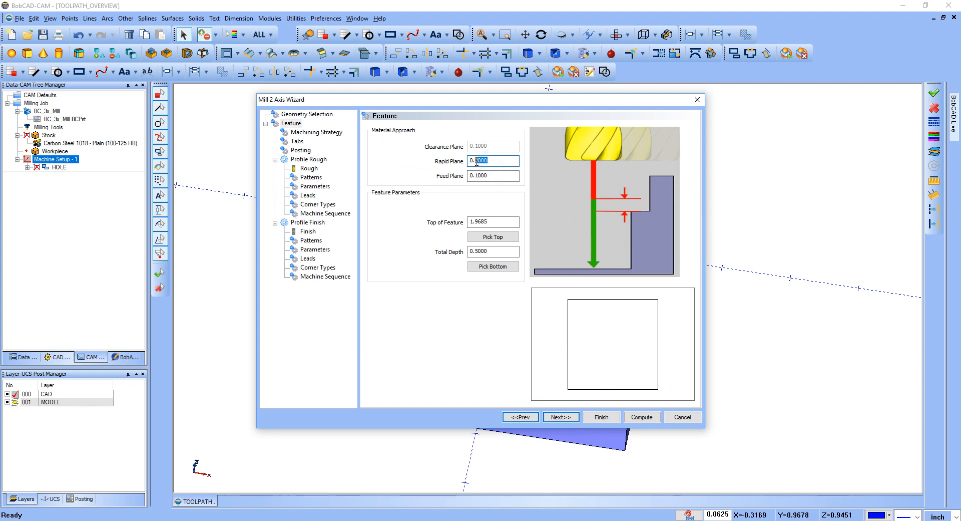
type("1000")
key("Tab")
- Pick the feature's top on the upper block's top front edge and its bottom on that block's lower front edge
left_click(501, 238)
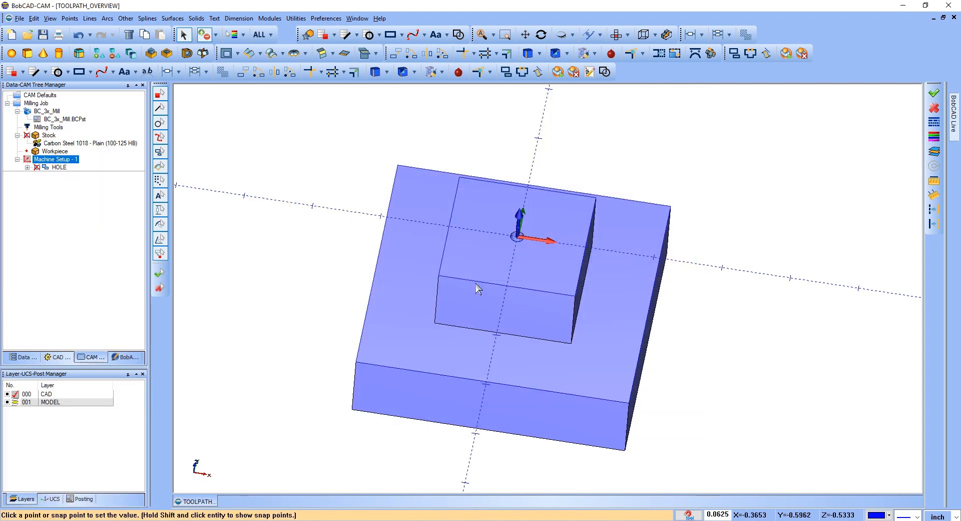
left_click(444, 277)
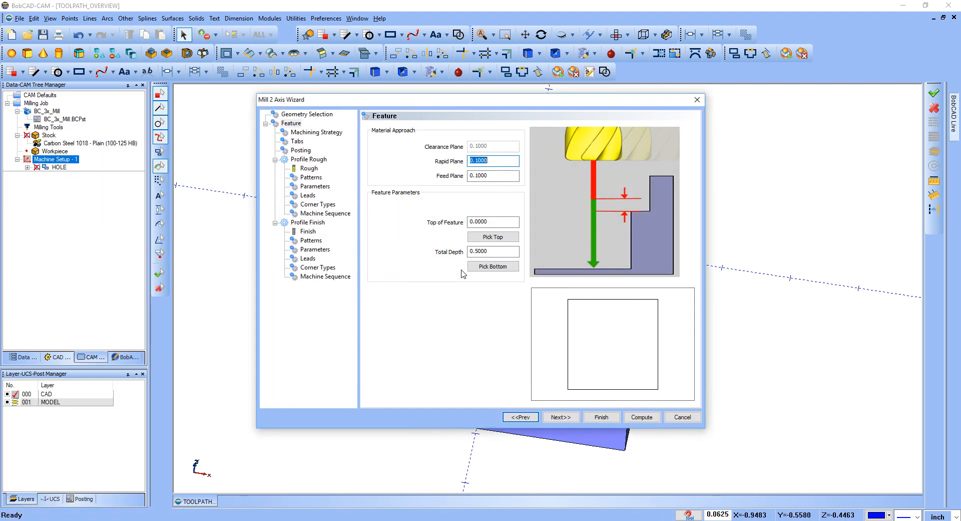
left_click(496, 267)
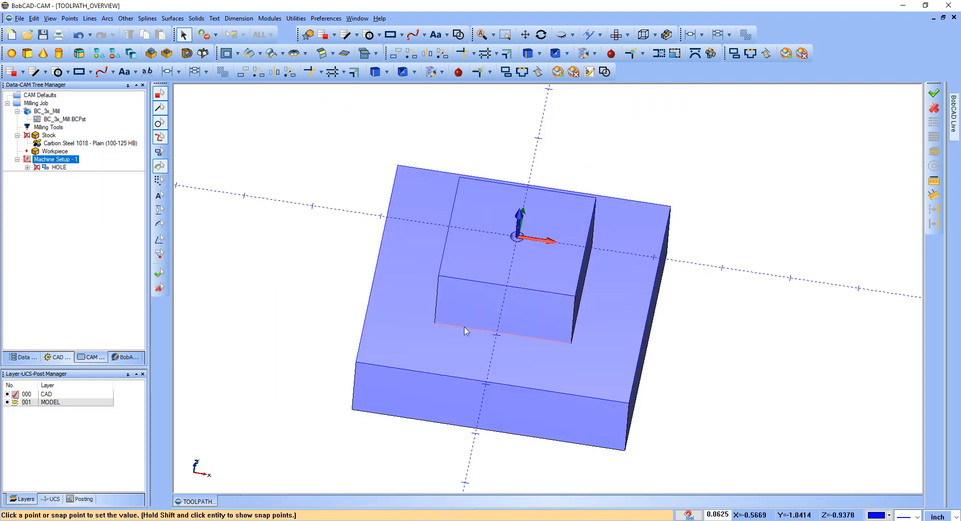
left_click(466, 331)
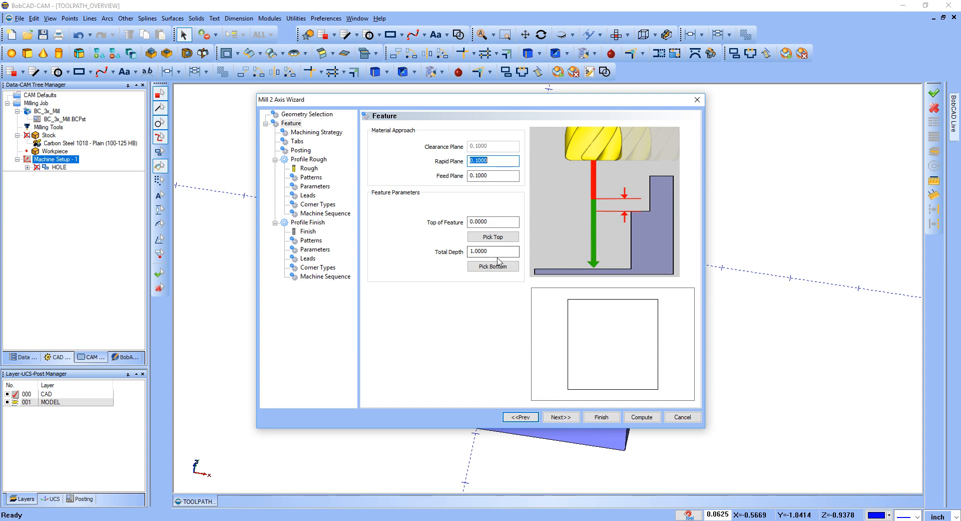
- Preview the Pocketing, Facing, Engraving, Chamfer and Plunge Rough machining strategy templates, and return to Profiling
left_click(561, 418)
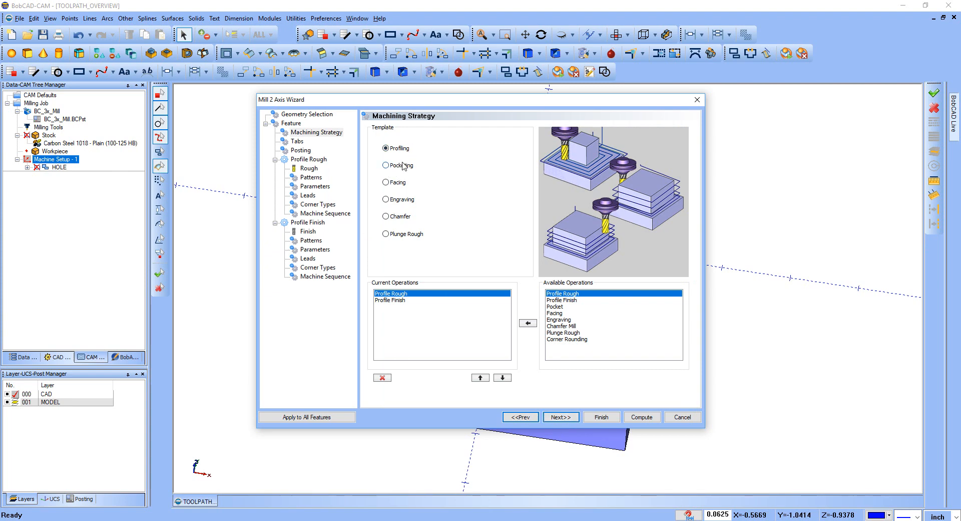
left_click(386, 165)
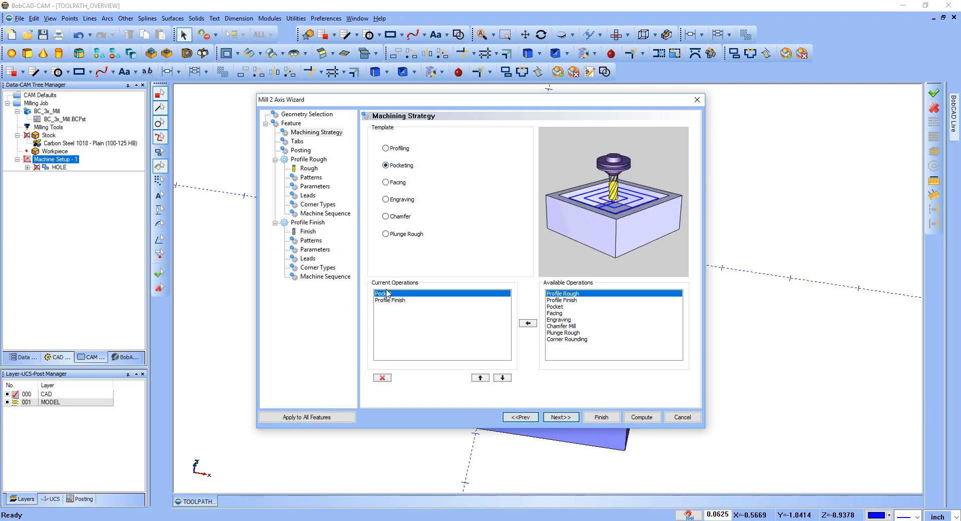
left_click(395, 183)
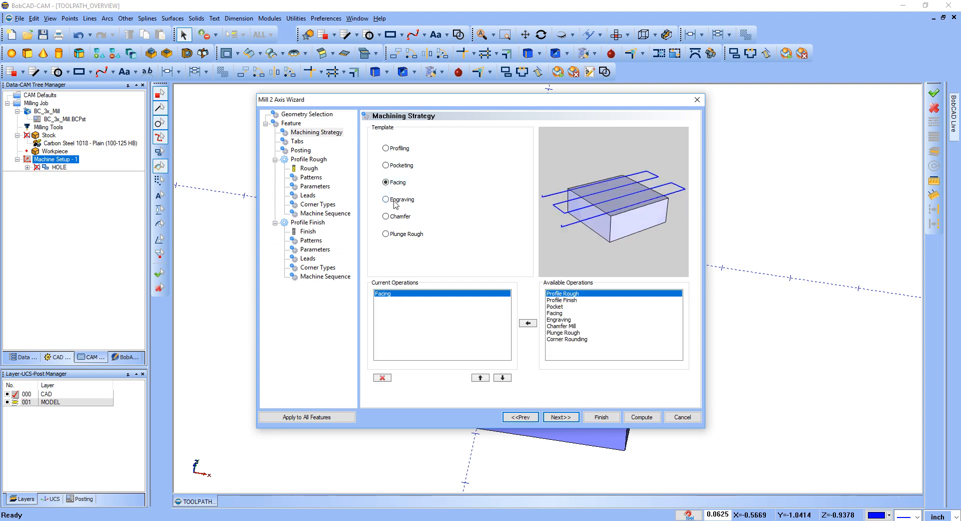
left_click(395, 202)
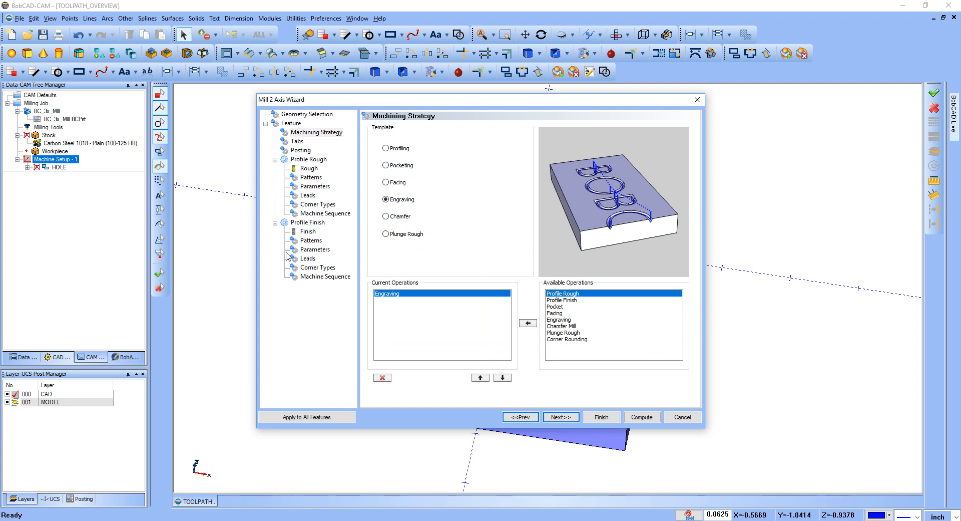
left_click(387, 217)
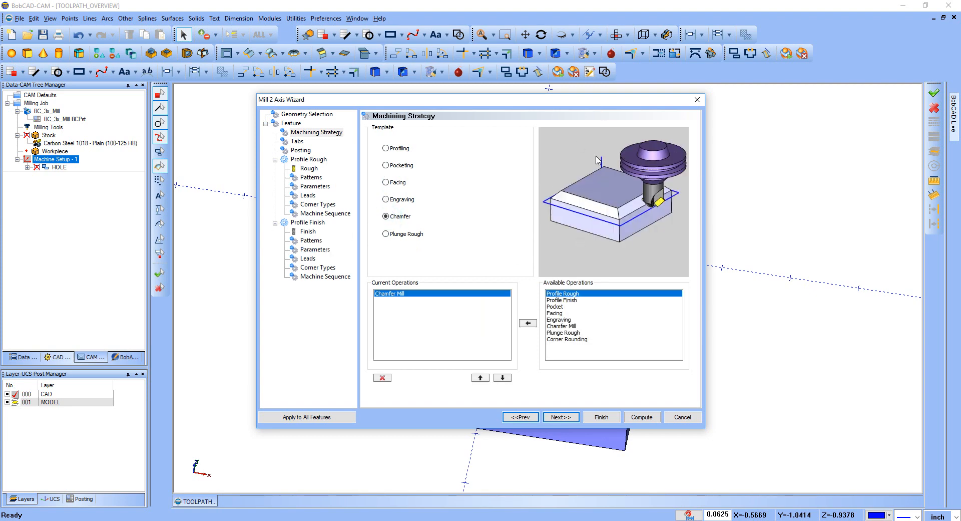
left_click(386, 234)
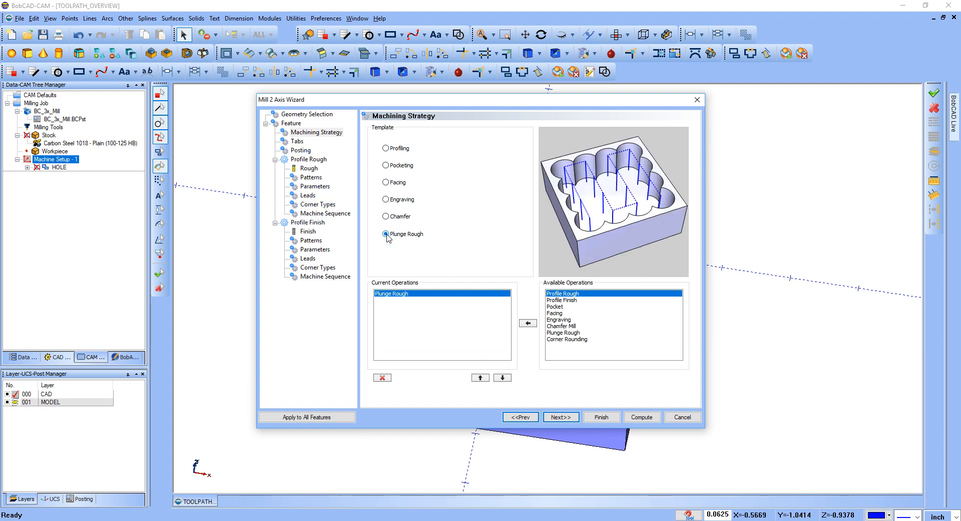
left_click(391, 149)
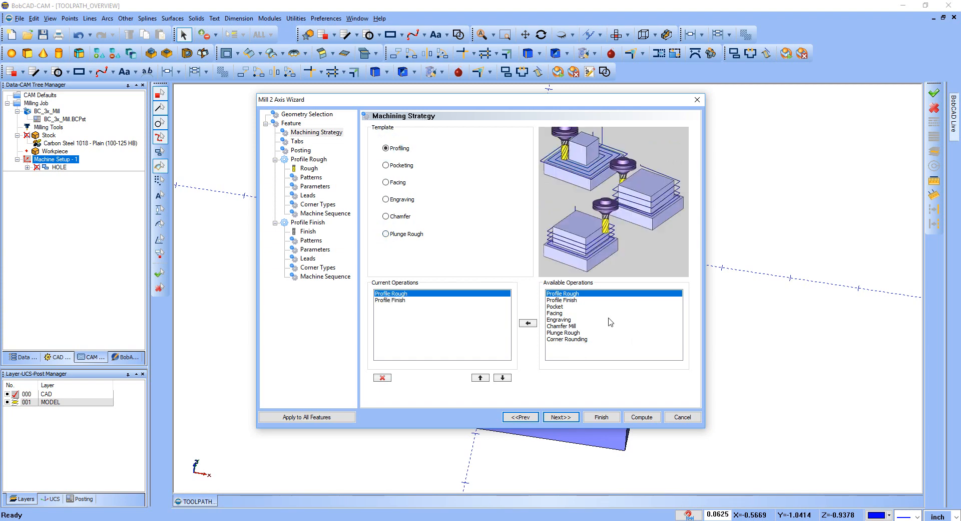
- Add two extra Profile Rough operations and a Chamfer Mill operation, moving Chamfer Mill up to second in the current operations
left_click(528, 322)
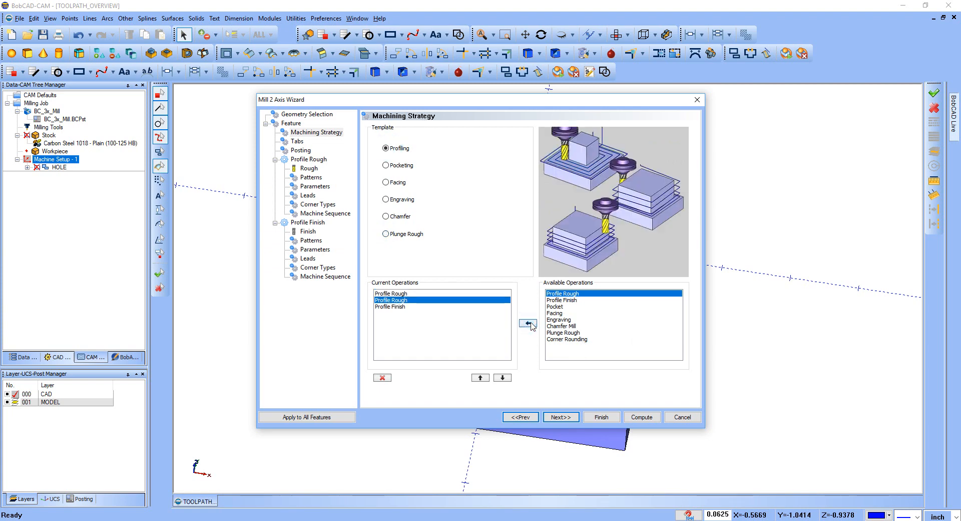
left_click(529, 324)
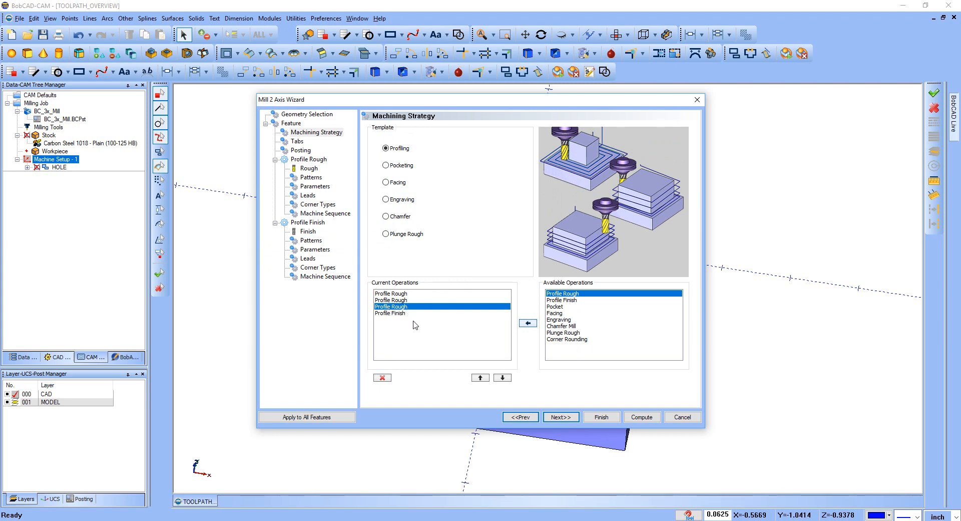
left_click(561, 326)
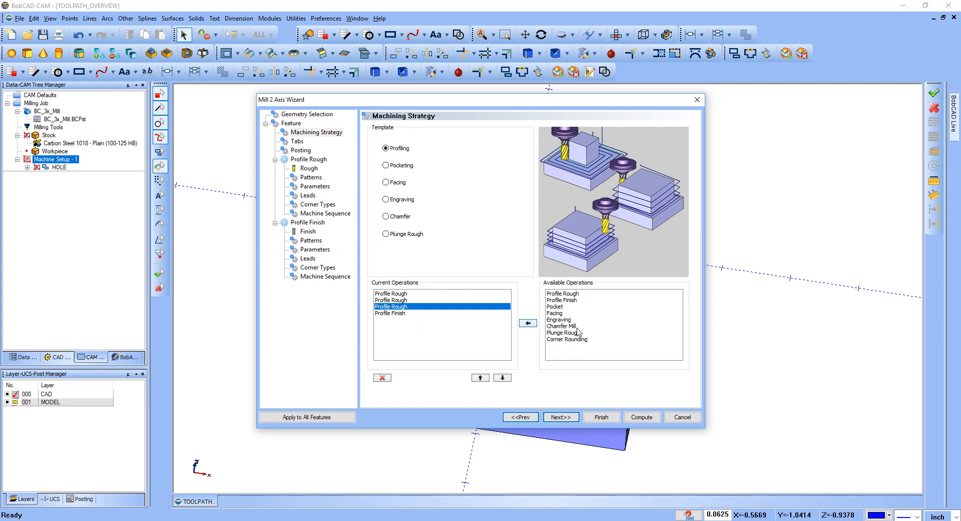
left_click(528, 323)
left_click(480, 377)
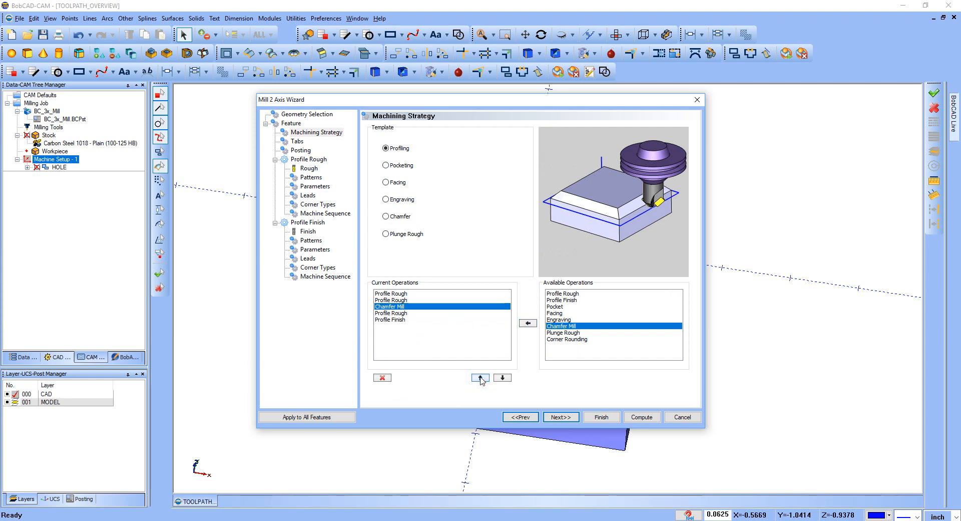
left_click(481, 377)
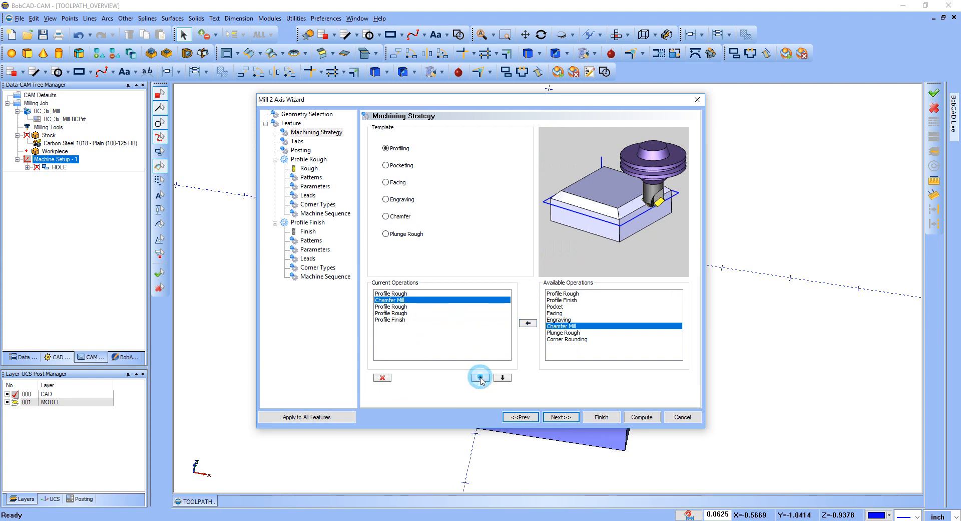
- Remove the Chamfer Mill and both extra Profile Rough operations, keeping one Profile Rough and the Profile Finish
left_click(382, 378)
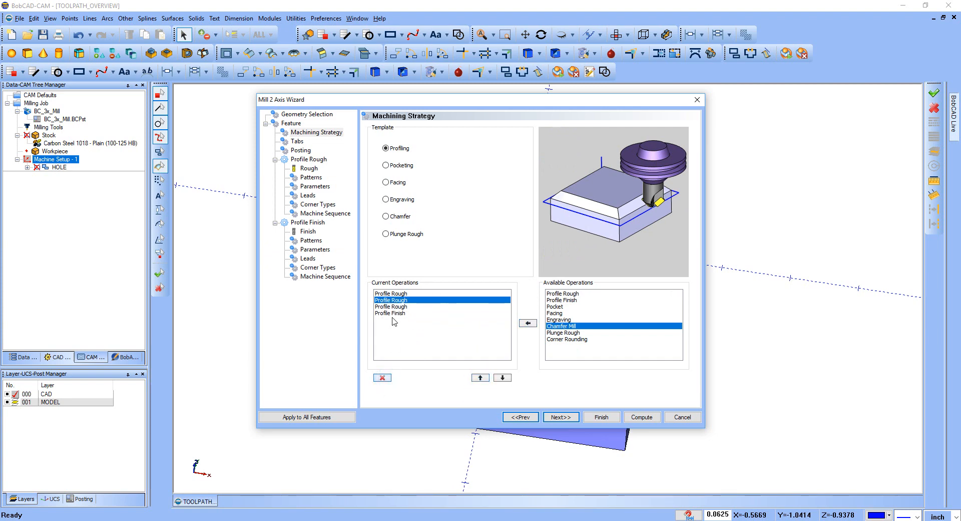
left_click(381, 378)
left_click(382, 378)
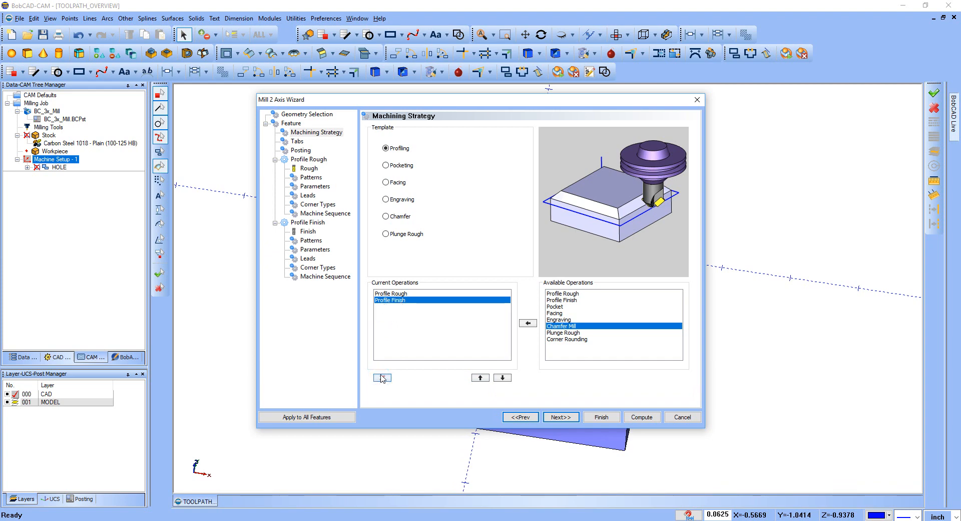
- Remove the Profile Finish operation, keeping only Profile Rough, and continue past the tabs settings to the posting settings
left_click(382, 378)
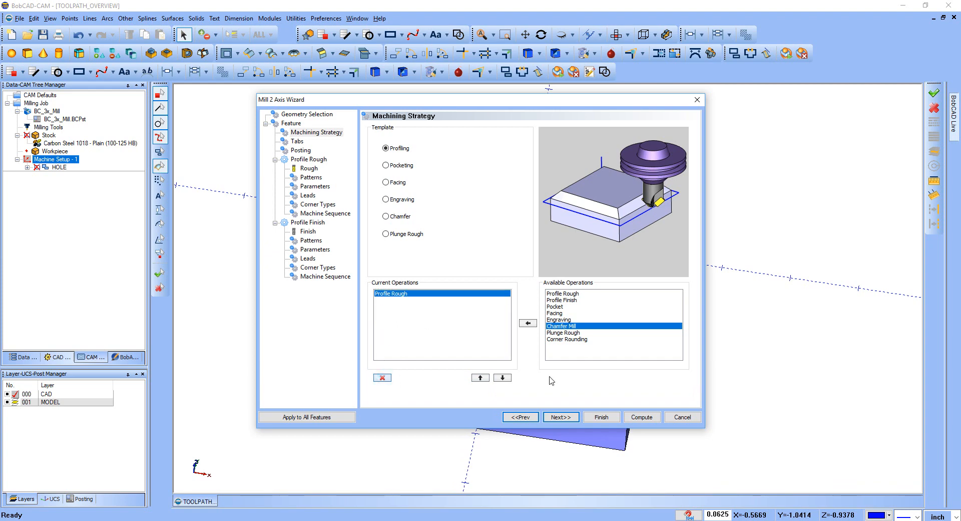
left_click(559, 417)
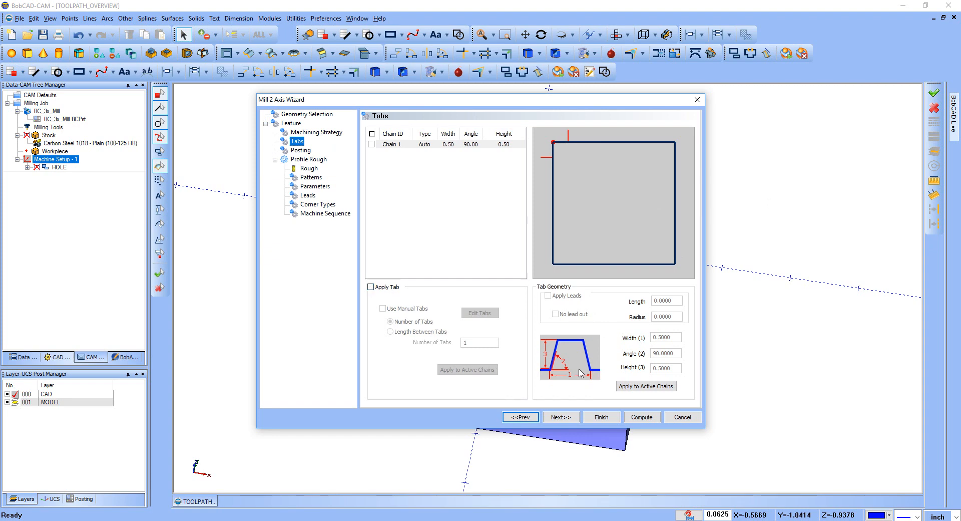
left_click(560, 418)
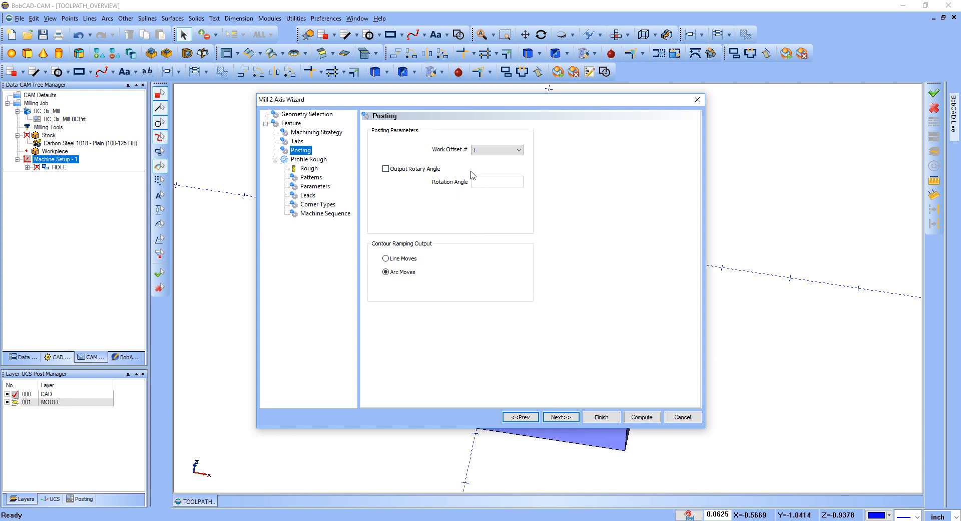
- Look through the work offset numbers, toggle the rotary angle output on and off, and continue to the roughing tool settings
left_click(493, 150)
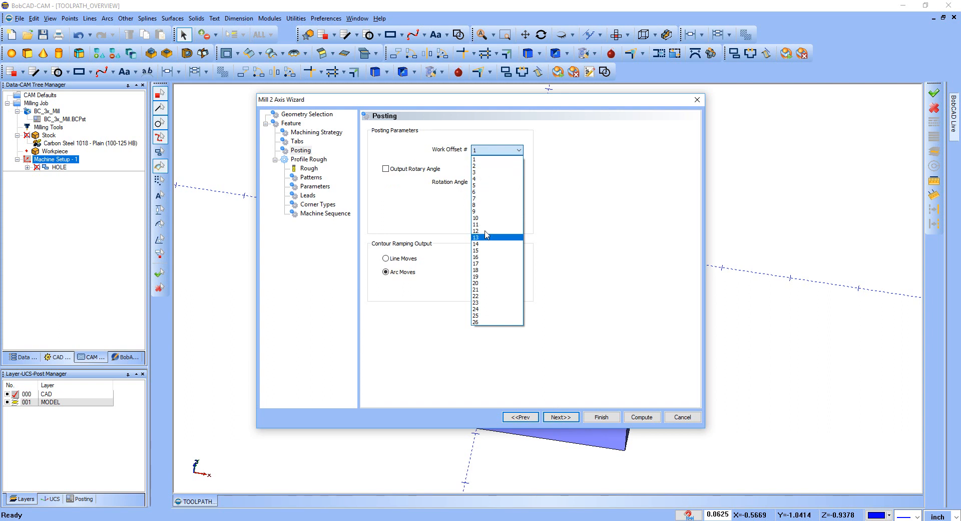
left_click(573, 168)
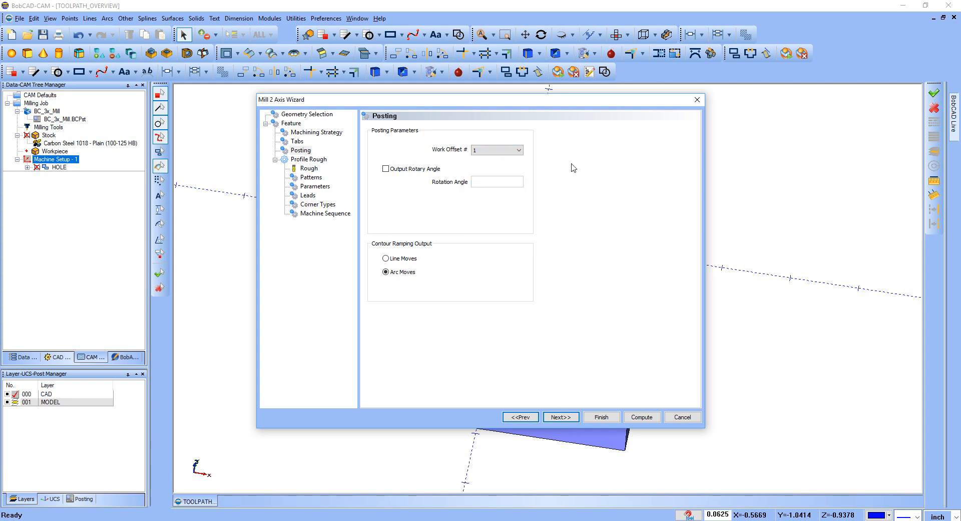
left_click(387, 169)
left_click(390, 169)
left_click(554, 417)
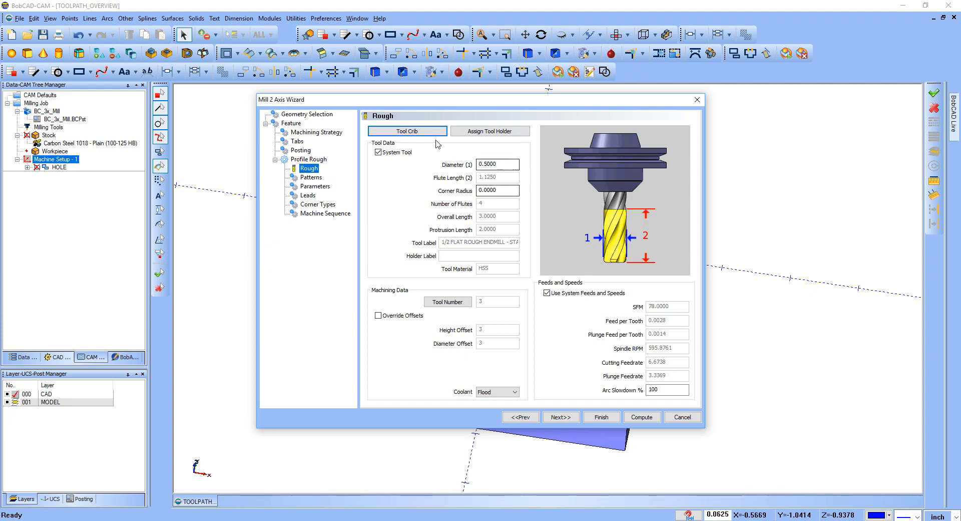
- Set the roughing tool's diameter to 0.75 inch
double_click(479, 165)
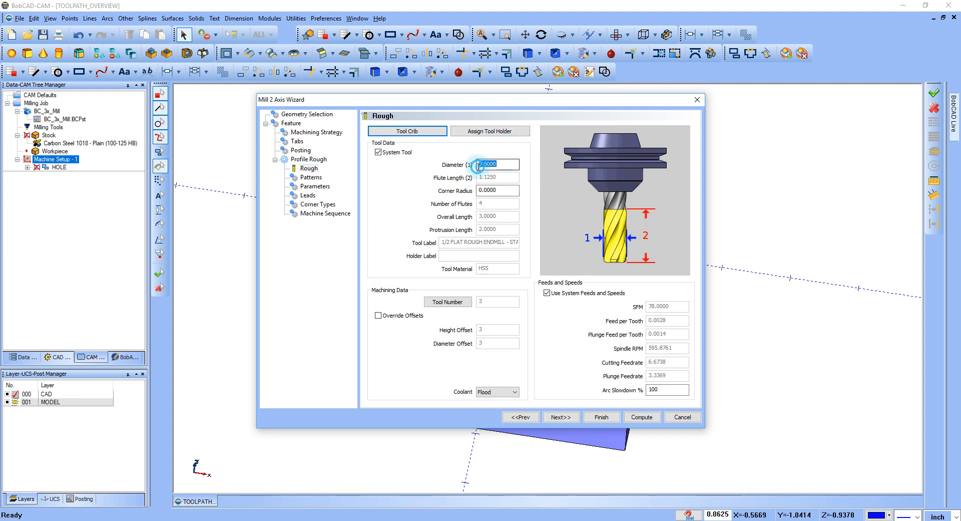
type(".")
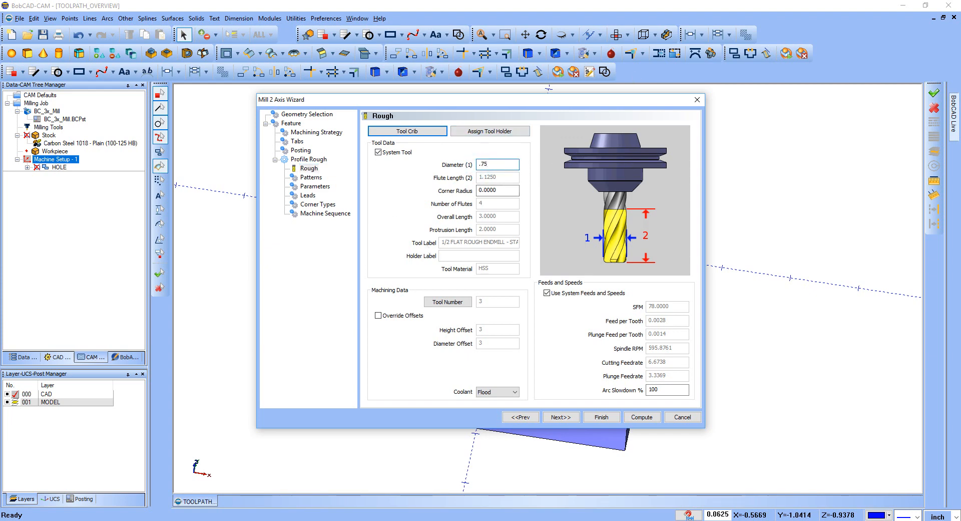
type("75")
key("Tab")
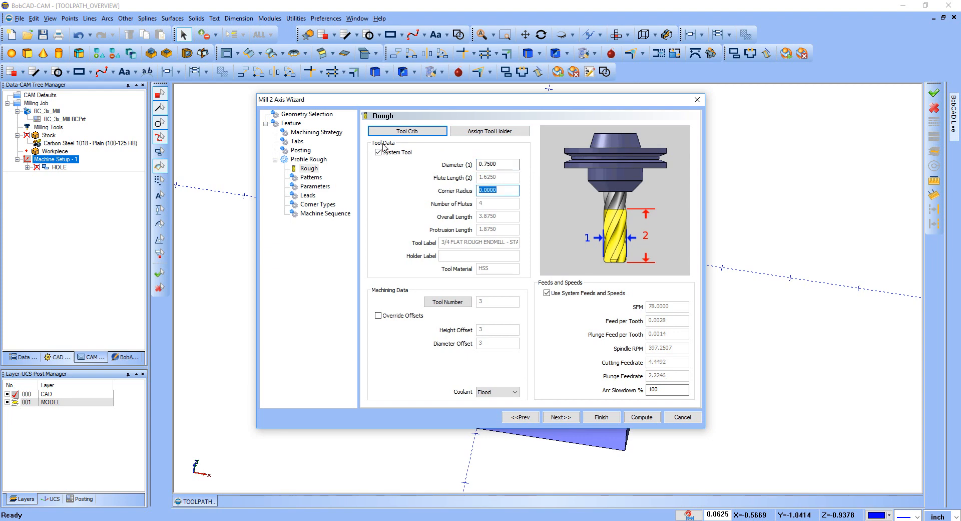
- Add the 1/2 FLAT ROUGH ENDMILL - LONG from the tool library to the tool crib and assign it to the roughing operation
left_click(403, 132)
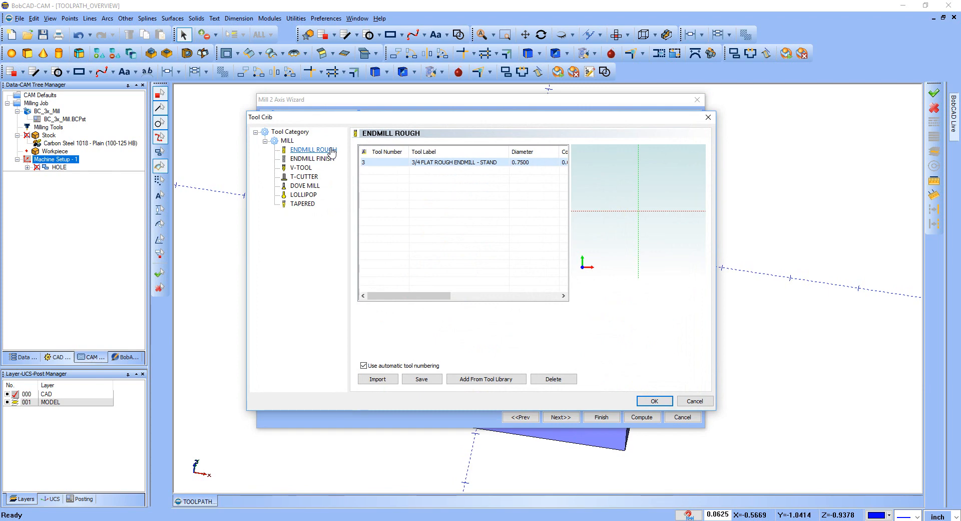
left_click(332, 150)
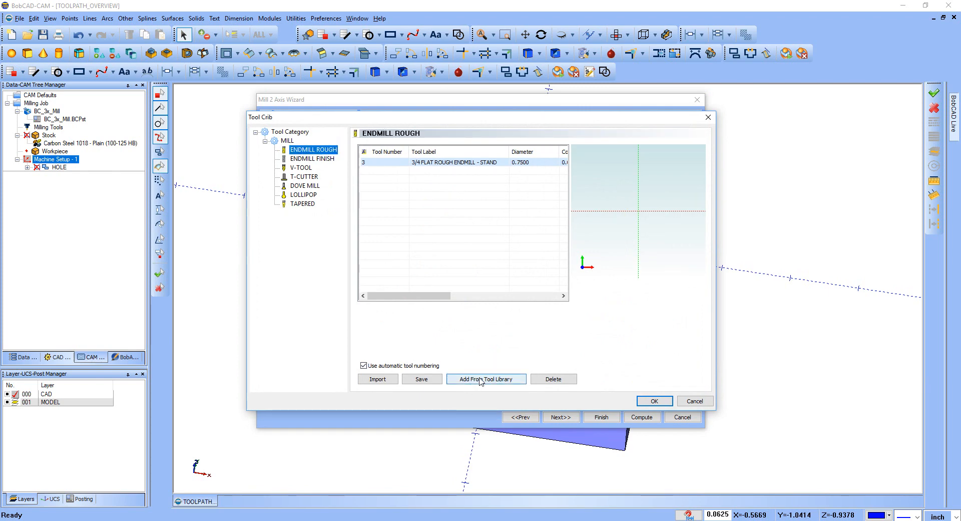
left_click(476, 379)
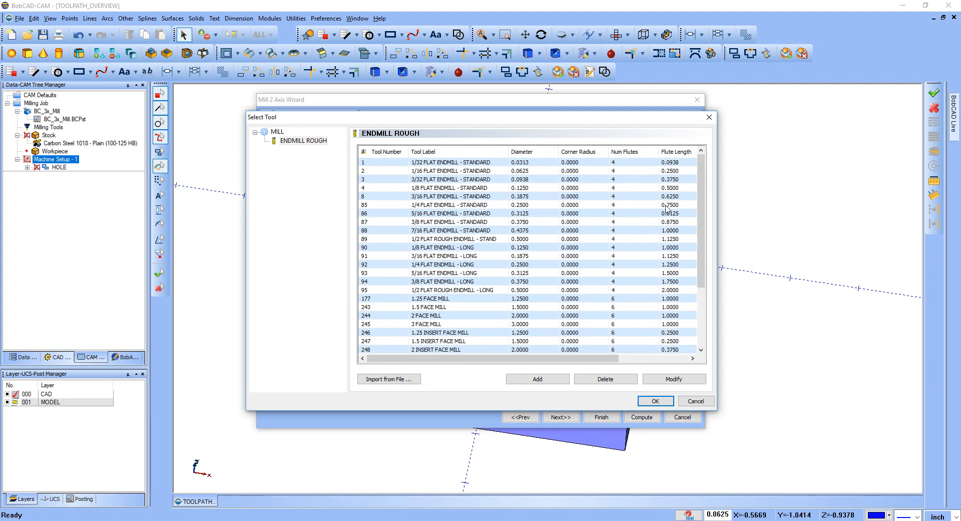
left_click_drag(700, 204, 697, 268)
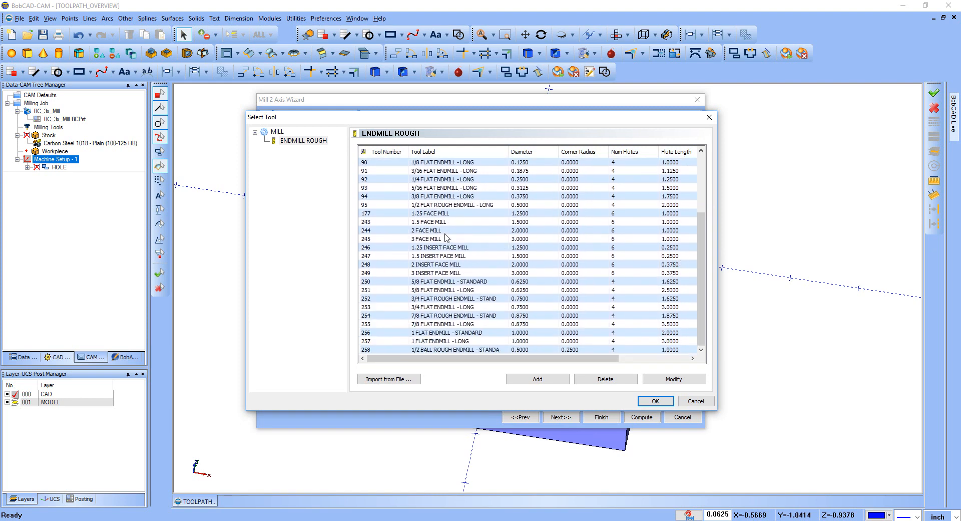
left_click(443, 205)
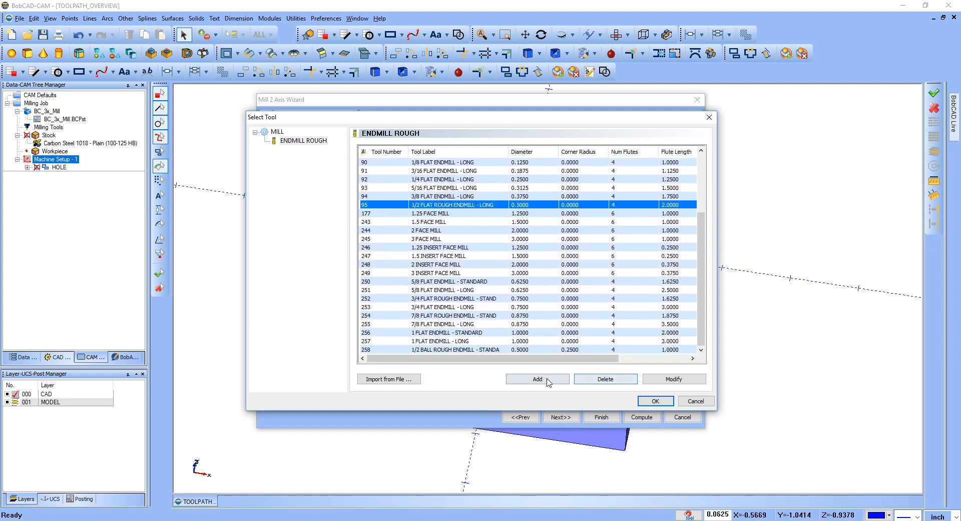
left_click(655, 401)
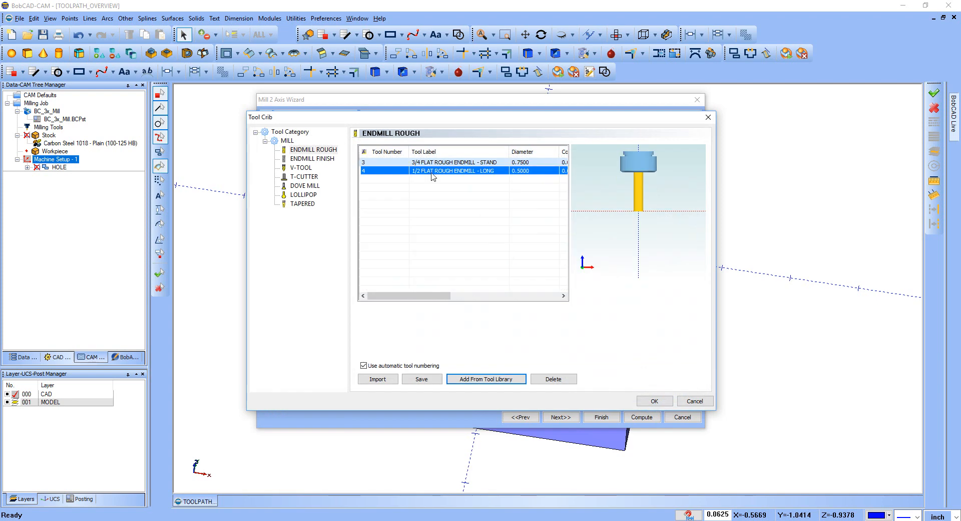
left_click(652, 401)
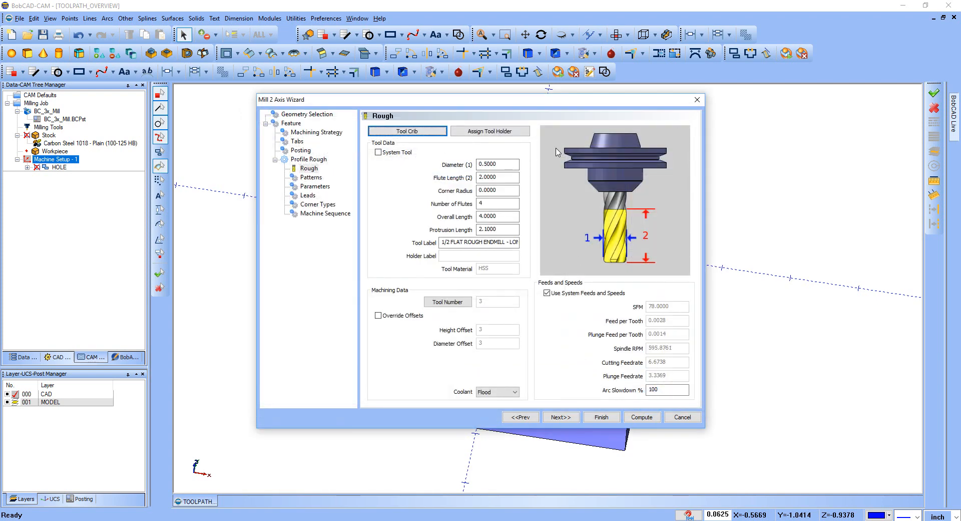
- Try a flute length of 2.5 and 3 flutes on the endmill, and reset the tool data by toggling the System Tool option
left_click_drag(500, 179, 425, 177)
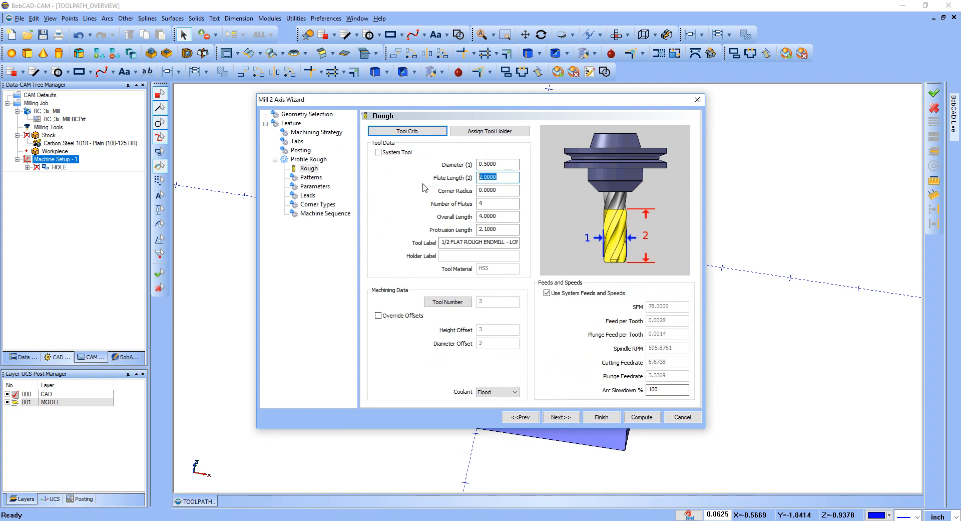
type("2.5")
key("Tab")
left_click_drag(486, 203, 470, 204)
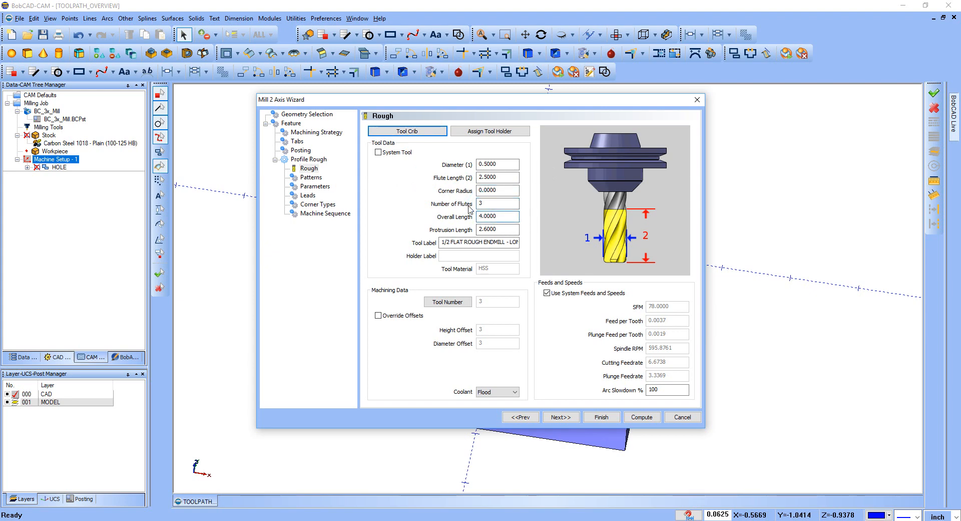
left_click(378, 152)
left_click(379, 153)
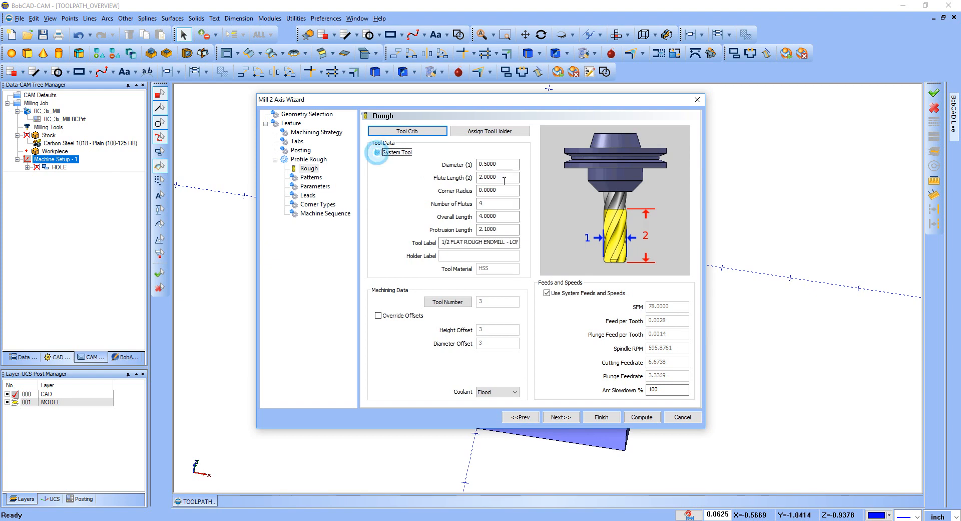
- Disable automatic tool numbering and assign number 5 to the drill, 4 to the rough endmill and 6 to the point tap
left_click(465, 303)
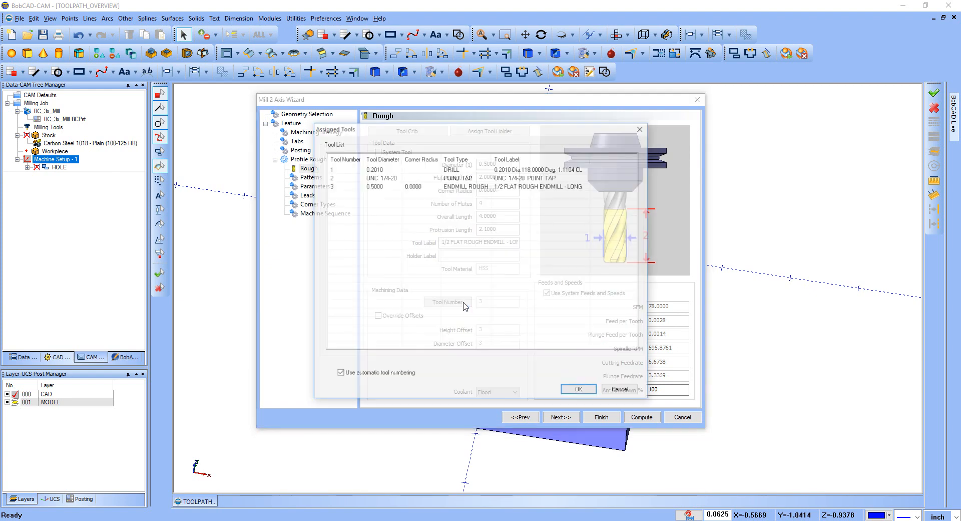
left_click(339, 374)
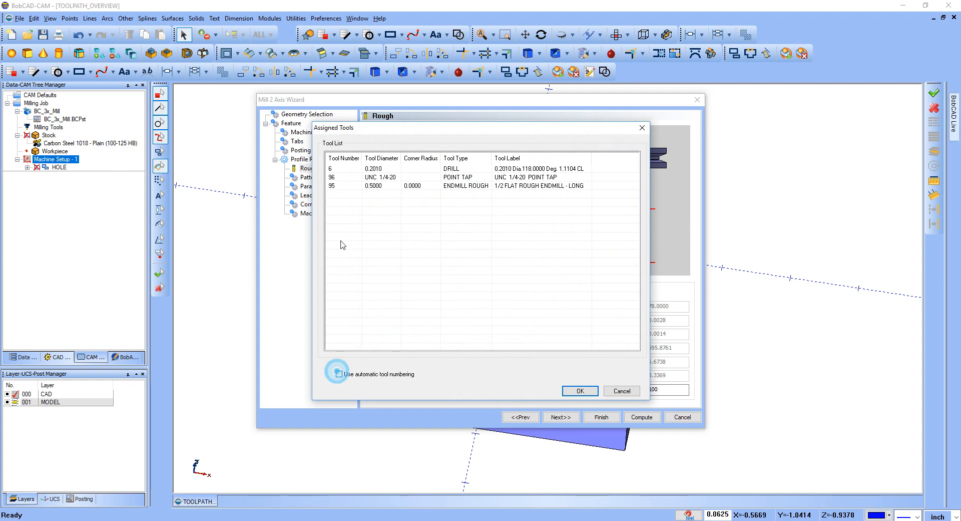
left_click(331, 169)
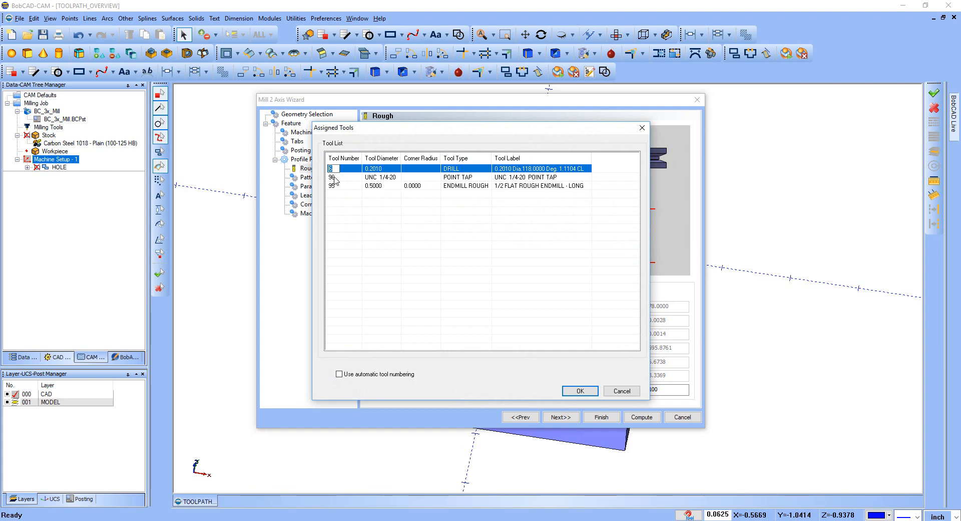
left_click(335, 186)
type("4")
key("Return")
left_click(340, 178)
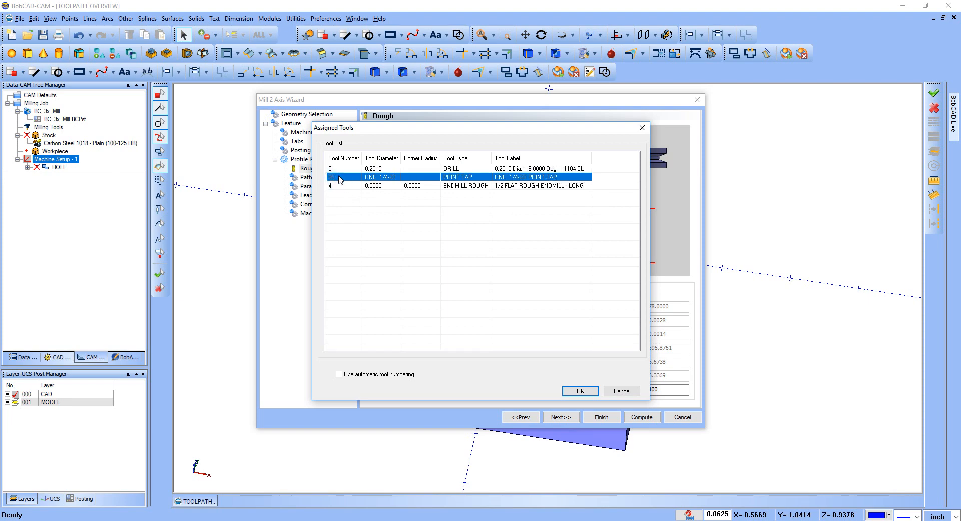
left_click(335, 178)
type("6")
left_click(580, 391)
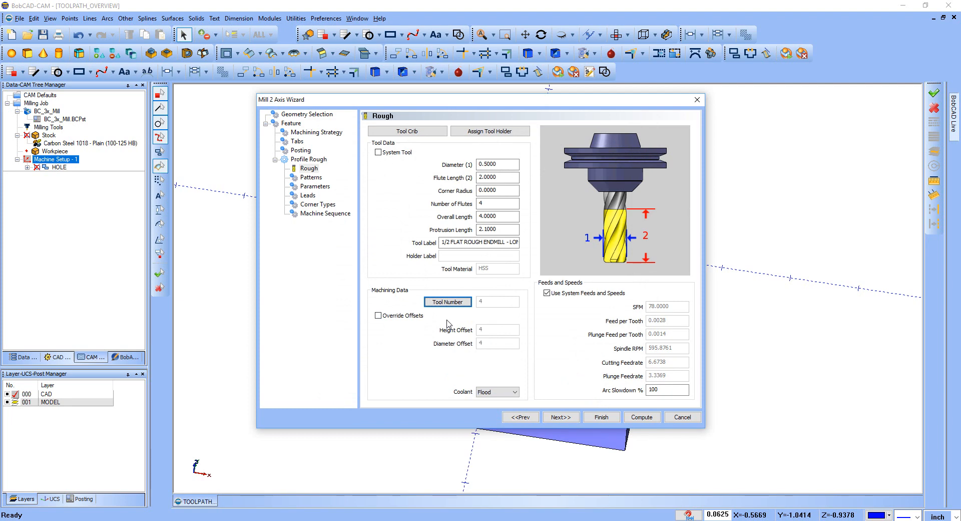
- Override the roughing tool's offsets, setting both the height offset and the diameter offset to 14
left_click(389, 316)
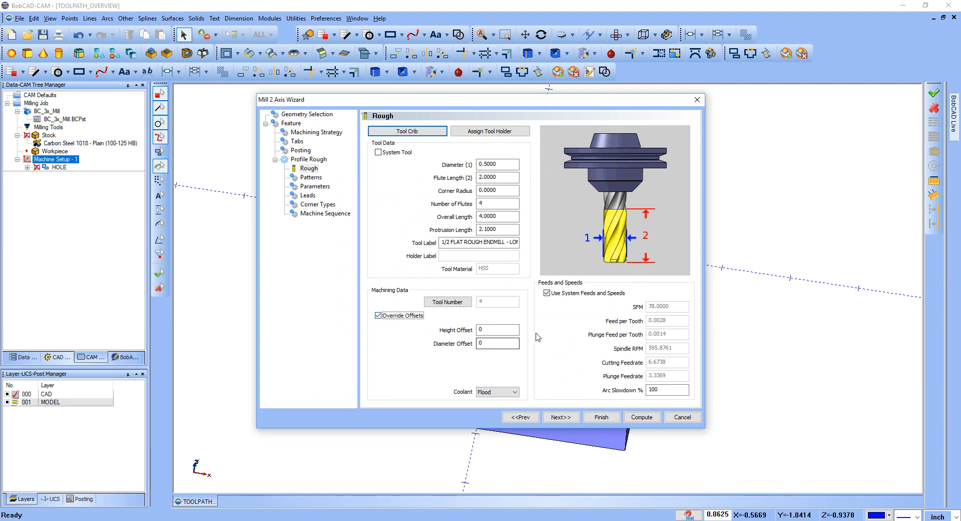
key("Tab")
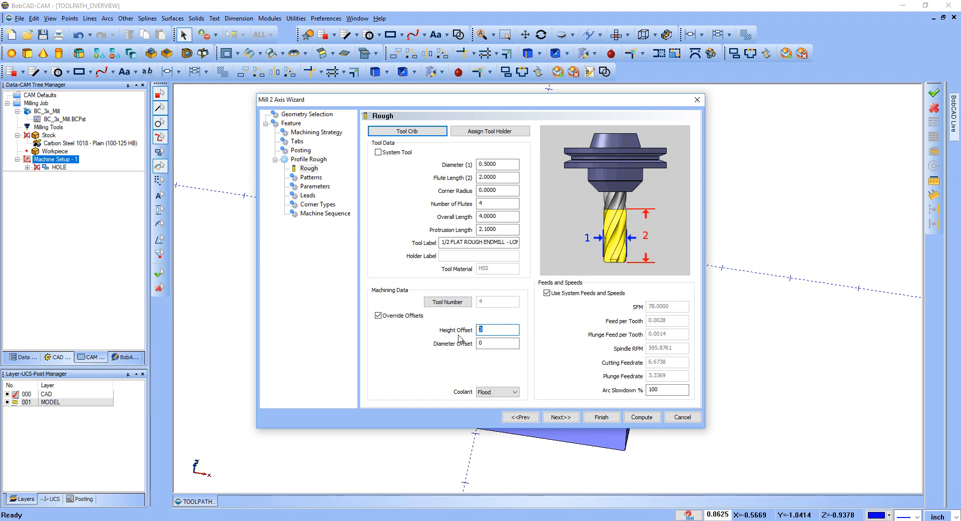
key("Tab")
type("14")
key("Tab")
- Disable system feeds and speeds, enter a spindle speed of 5000 RPM, and override it with an SFM of 1000
left_click(549, 294)
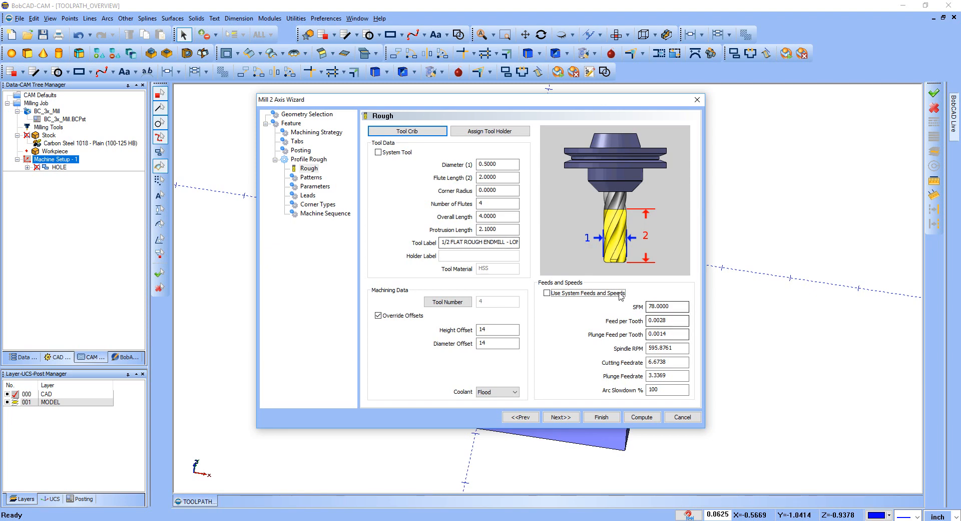
double_click(677, 346)
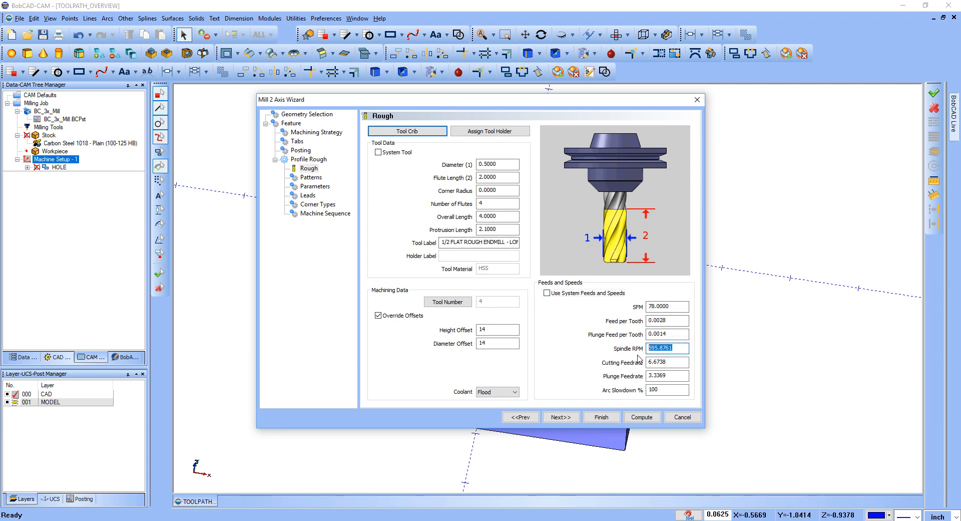
type("5000")
key("Tab")
double_click(682, 310)
type("1")
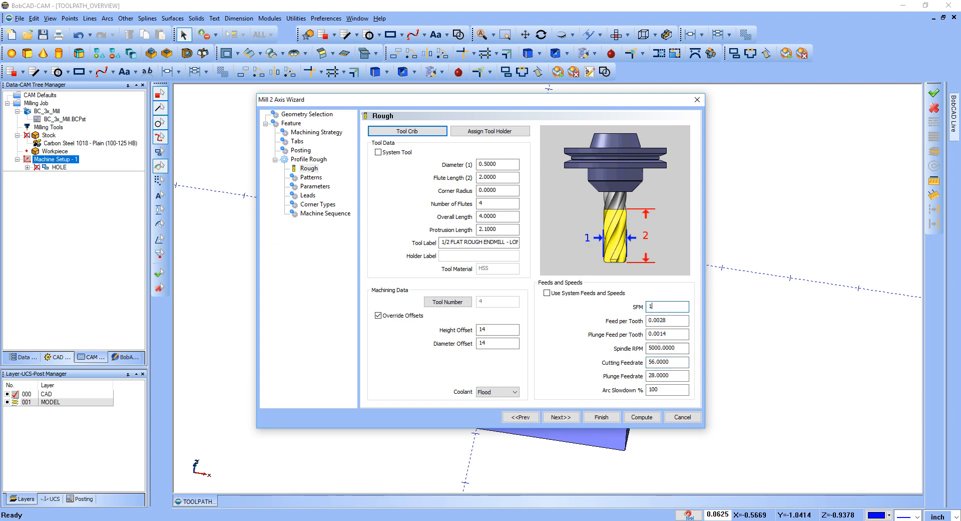
type("000")
key("Tab")
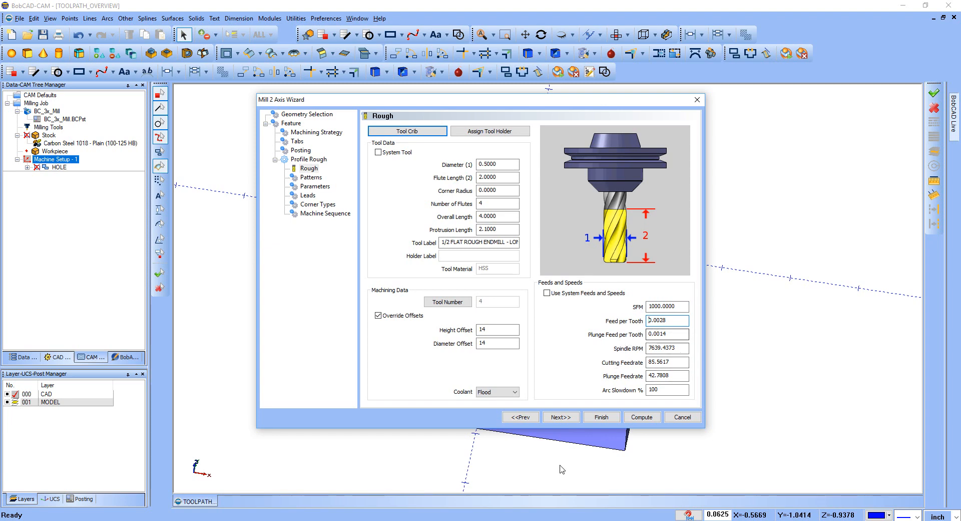
- Set the roughing tool's cutting feedrate to 50 and its plunge feedrate to 10
left_click_drag(682, 361, 604, 367)
type("50")
left_click(671, 375)
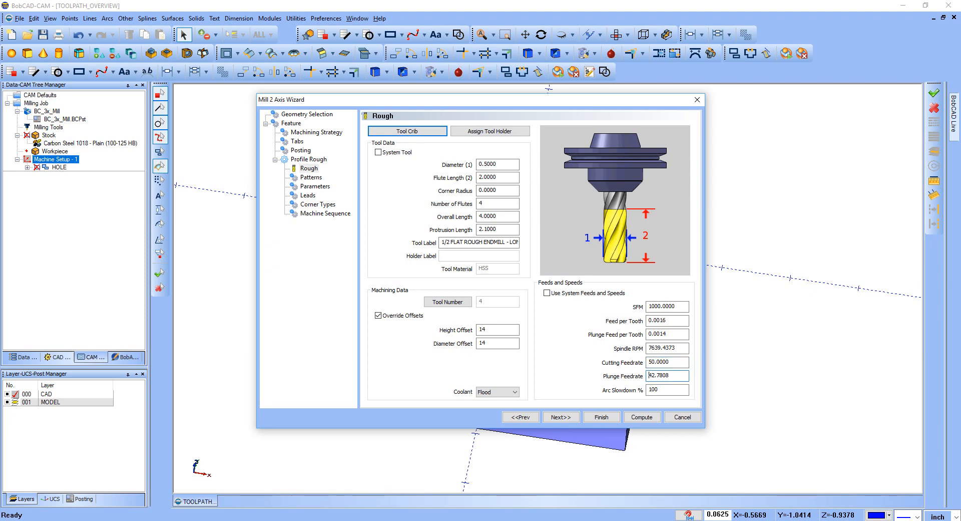
left_click_drag(666, 375, 619, 380)
type("8")
type("10")
key("Tab")
- Choose the Side Roughing pattern for the profile rough and use Left for the system compensation
left_click(561, 417)
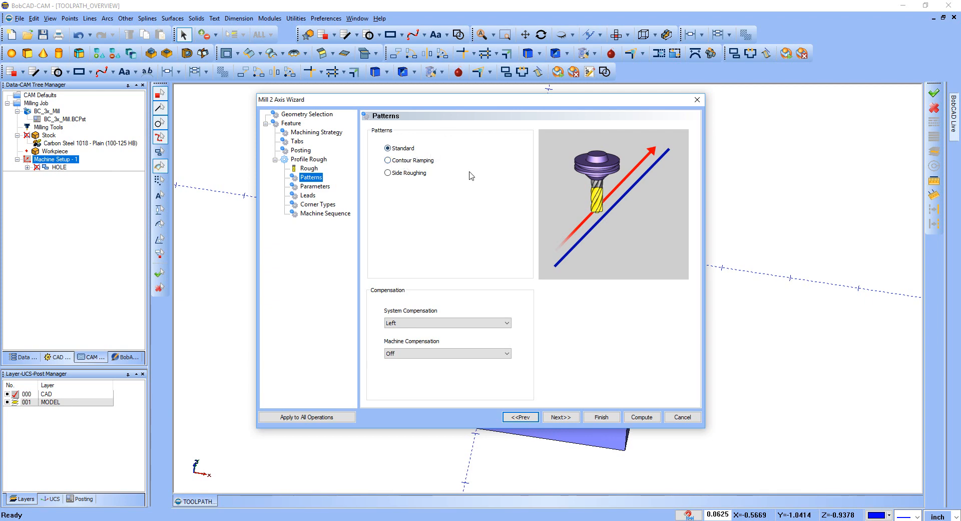
left_click(389, 172)
left_click(390, 160)
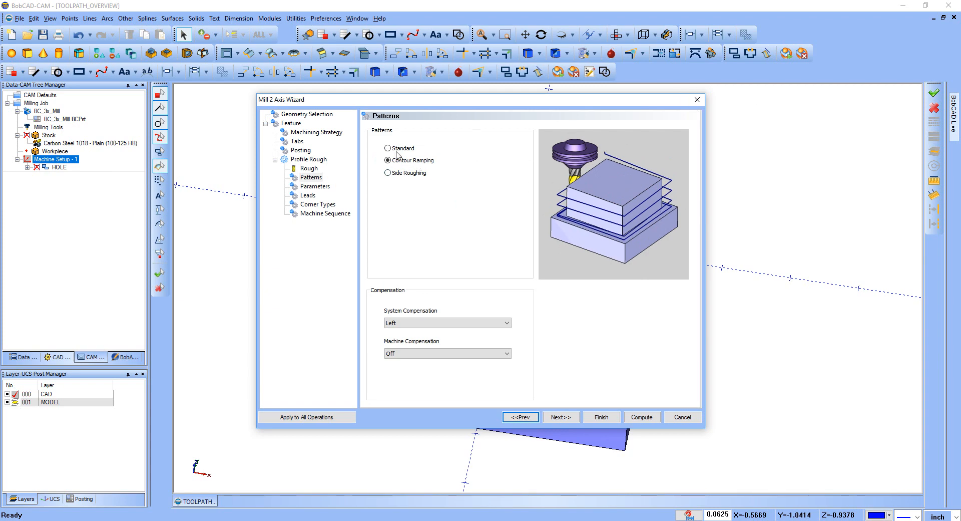
left_click(388, 172)
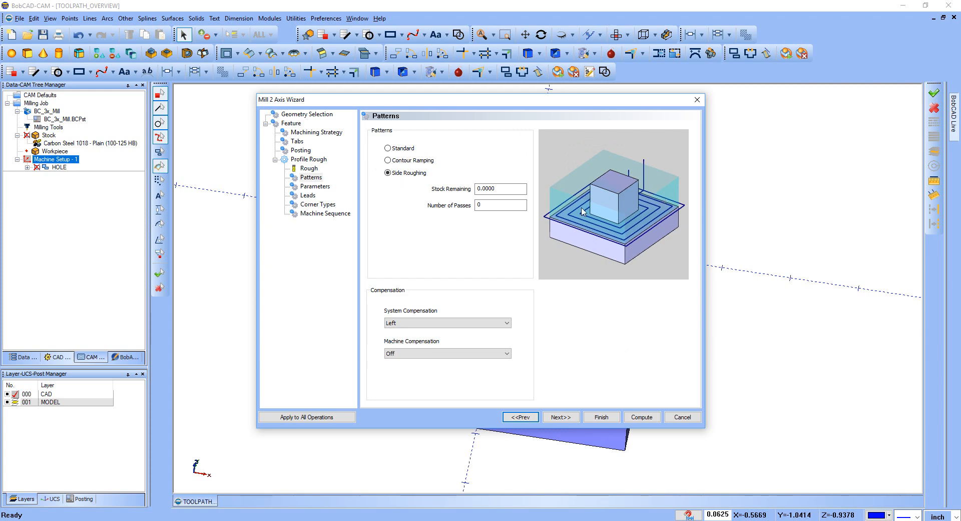
left_click(512, 189)
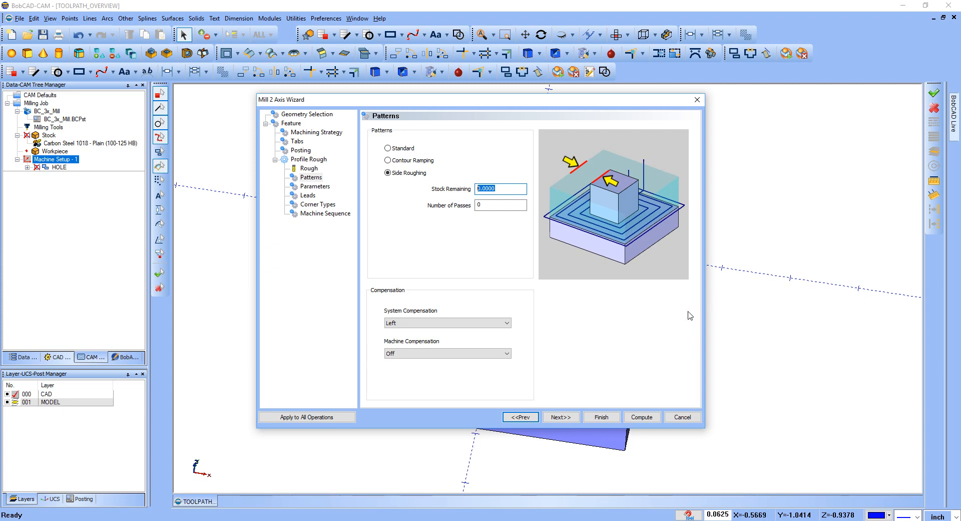
left_click(478, 323)
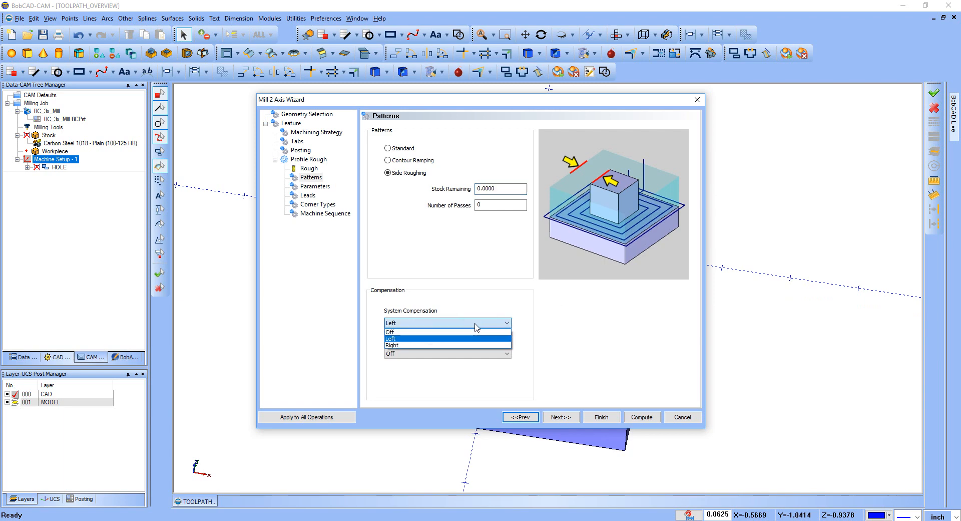
left_click(396, 339)
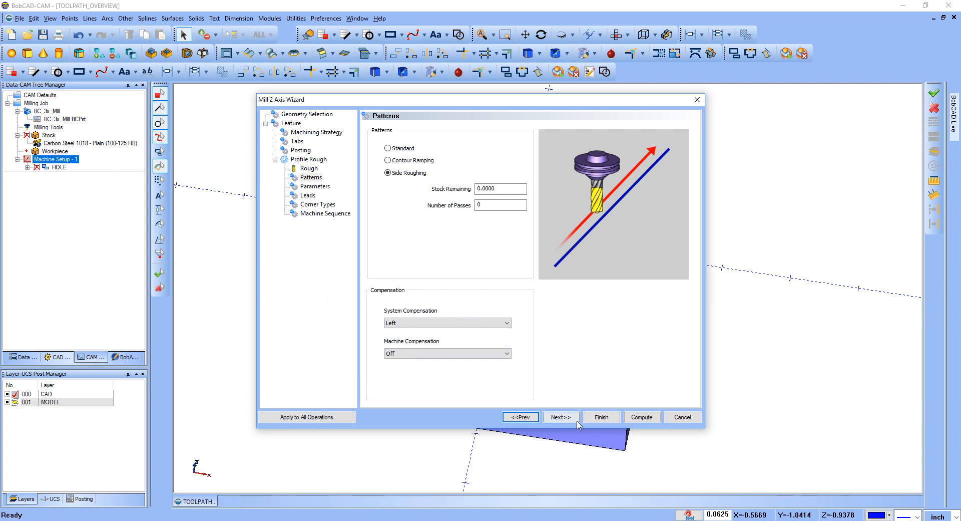
- Set the side allowance of the profile rough to 0 in its parameters
left_click(559, 417)
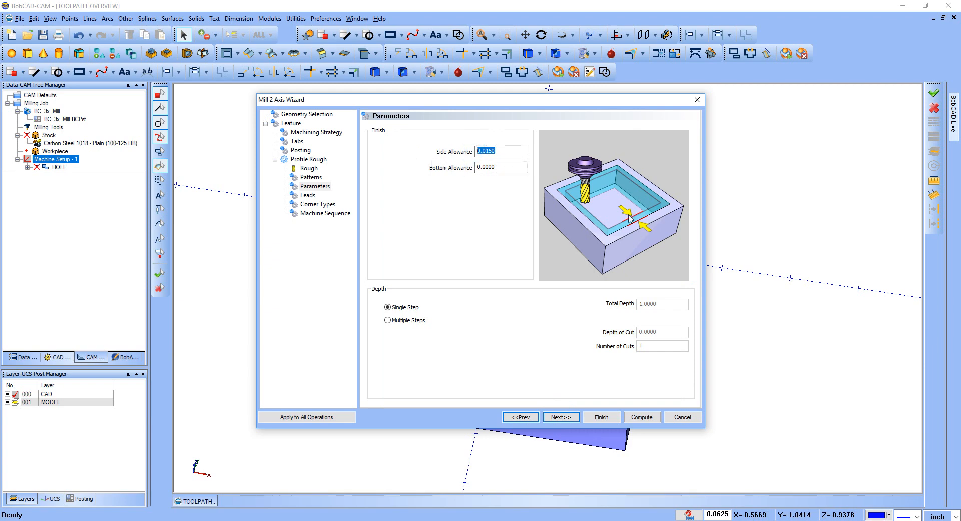
left_click(506, 152)
key("Tab")
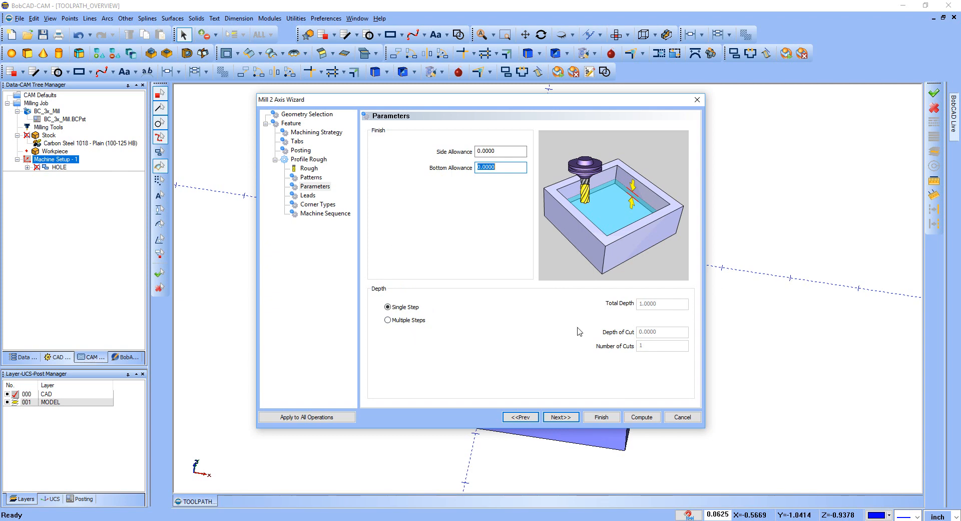
- Split the roughing depth into Multiple Steps with Even Depths and a 0.25 depth of cut
left_click(388, 320)
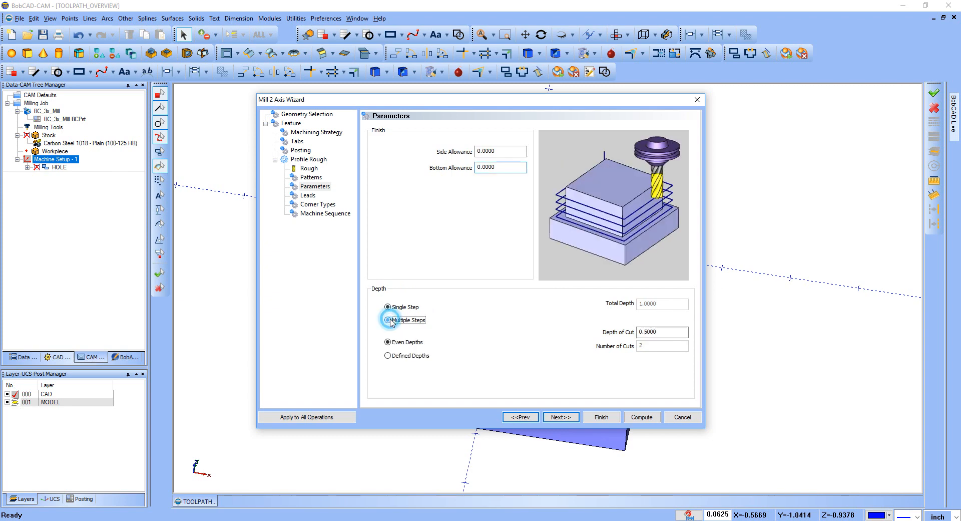
left_click(662, 331)
left_click_drag(654, 331, 645, 331)
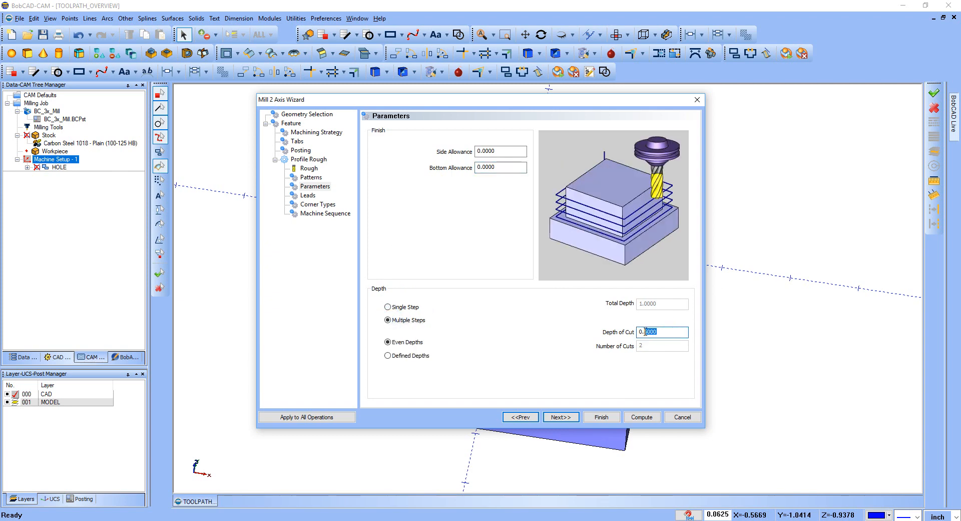
type("25")
key("Tab")
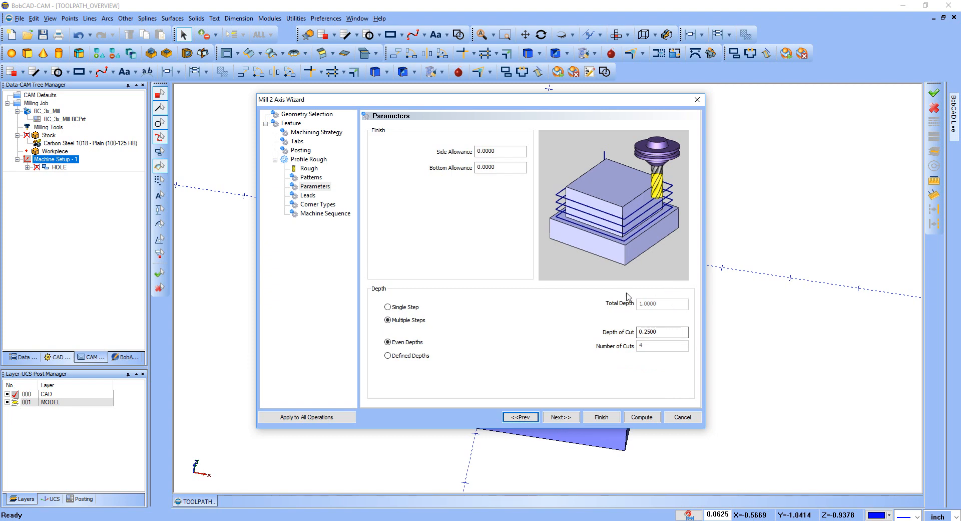
- Try Defined Depths with a depth of cut of 0.2
left_click(388, 356)
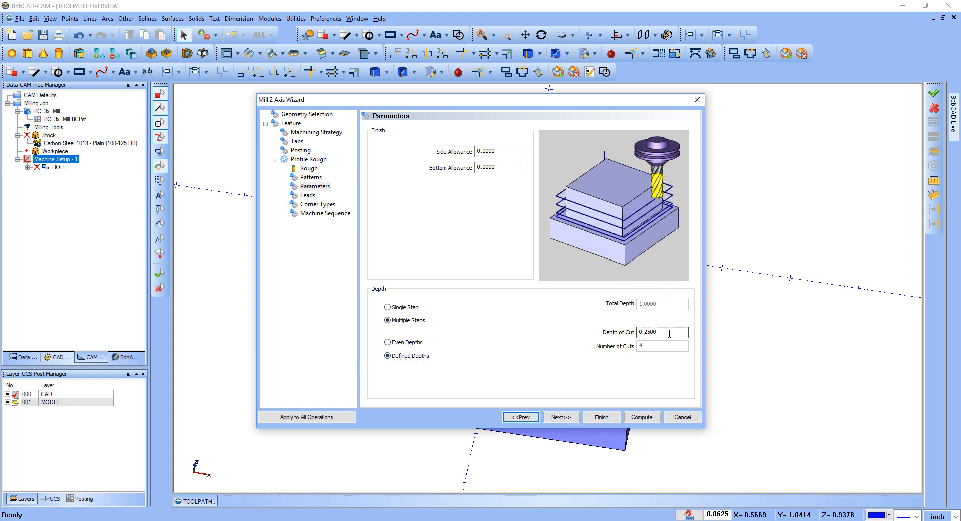
left_click_drag(671, 332, 647, 332)
type("0")
key("Tab")
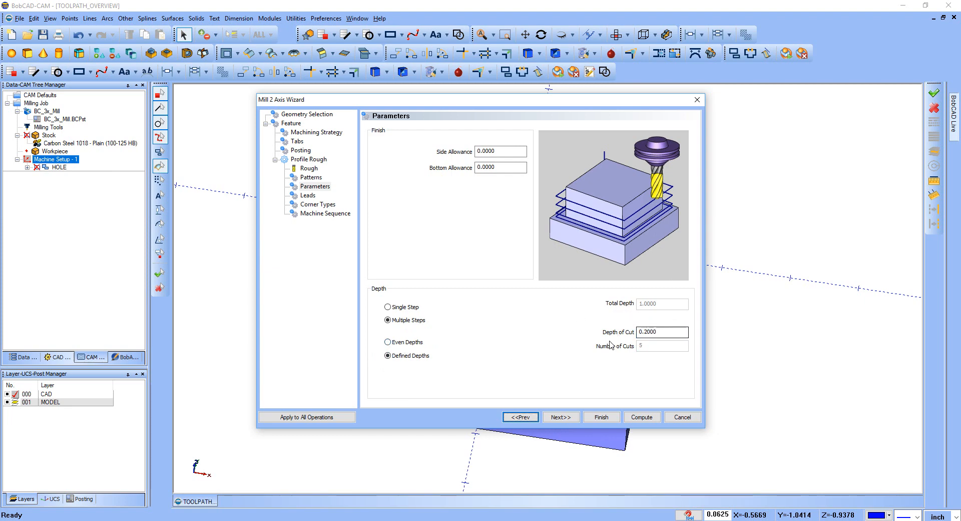
- Try a depth of cut of 0.185 and switch the depth mode back to Even Depths
left_click_drag(666, 333, 645, 336)
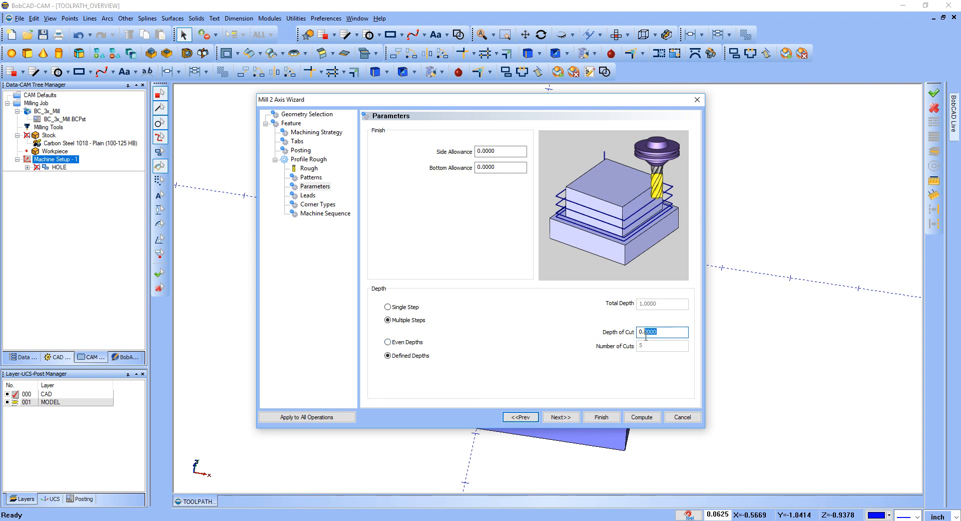
type("185")
key("Tab")
left_click(388, 342)
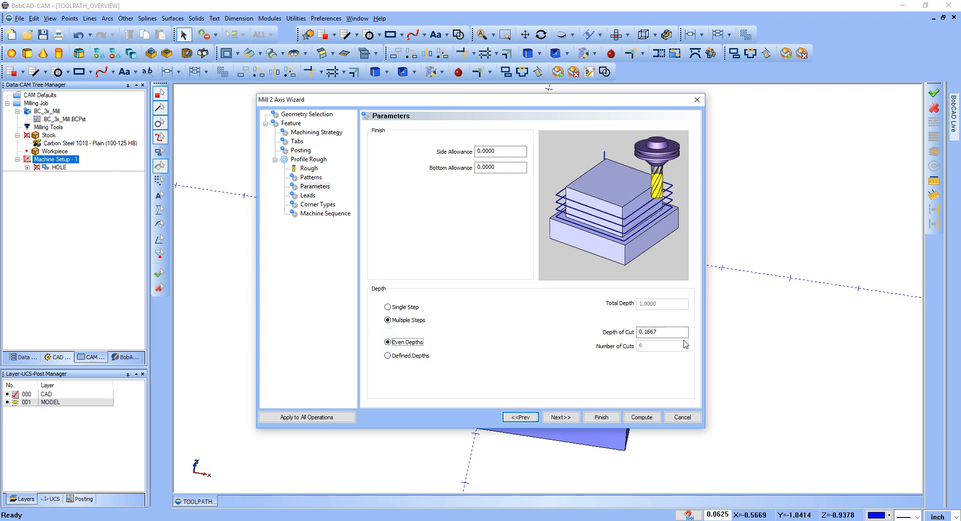
- Try a depth of cut of 0.18 with Even Depths
left_click_drag(667, 333, 648, 333)
type("8")
key("Tab")
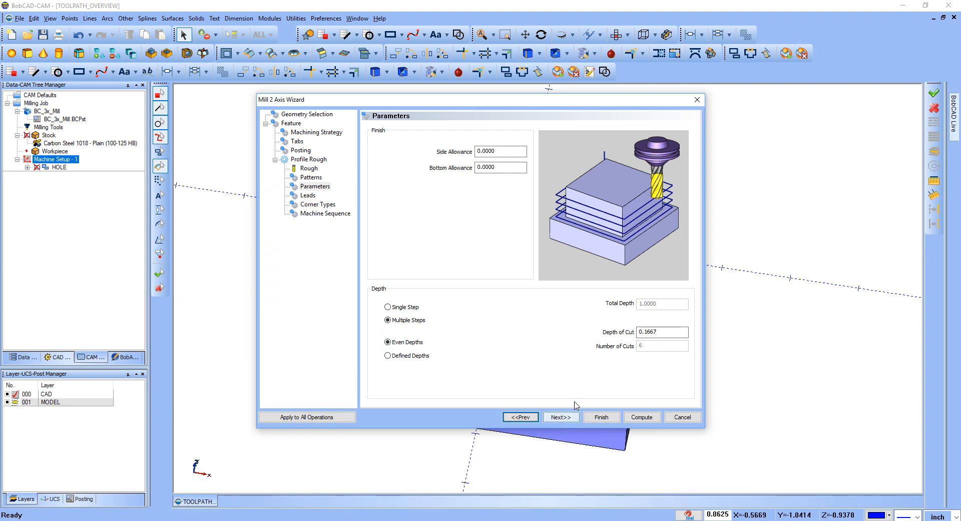
- Set the depth of cut to 0.25 and proceed to the lead settings
double_click(679, 329)
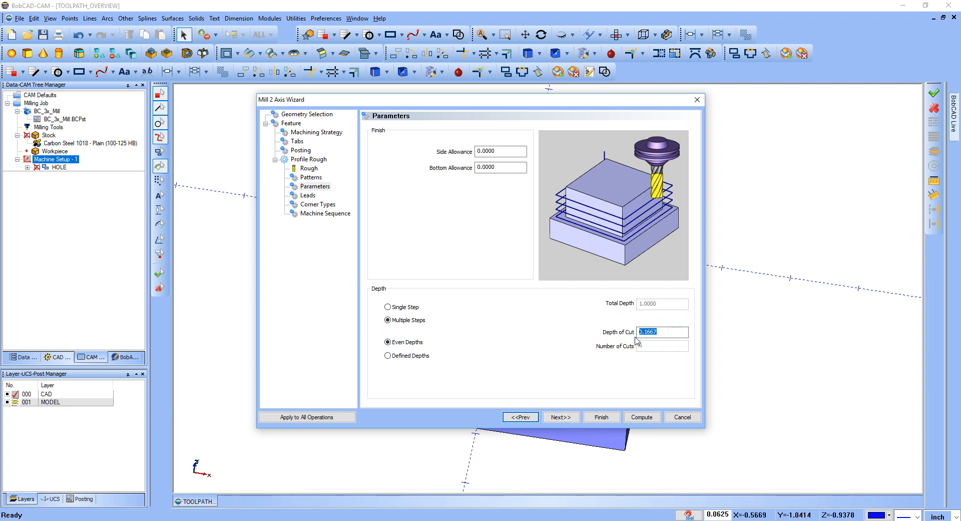
type(".25")
key("Tab")
left_click(562, 422)
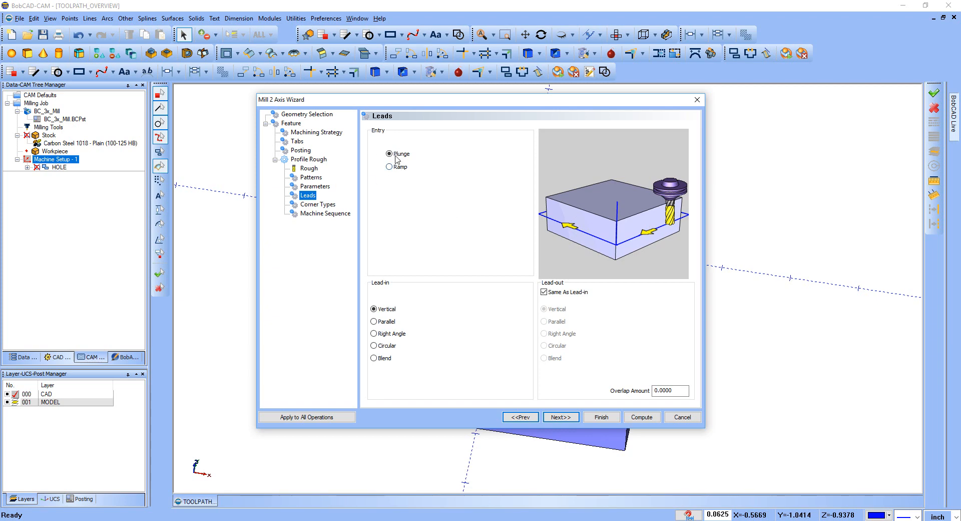
- Compare the Ramp and Plunge entries and try the Parallel, Vertical, Right Angle, Circular and Blend lead-ins
left_click(389, 167)
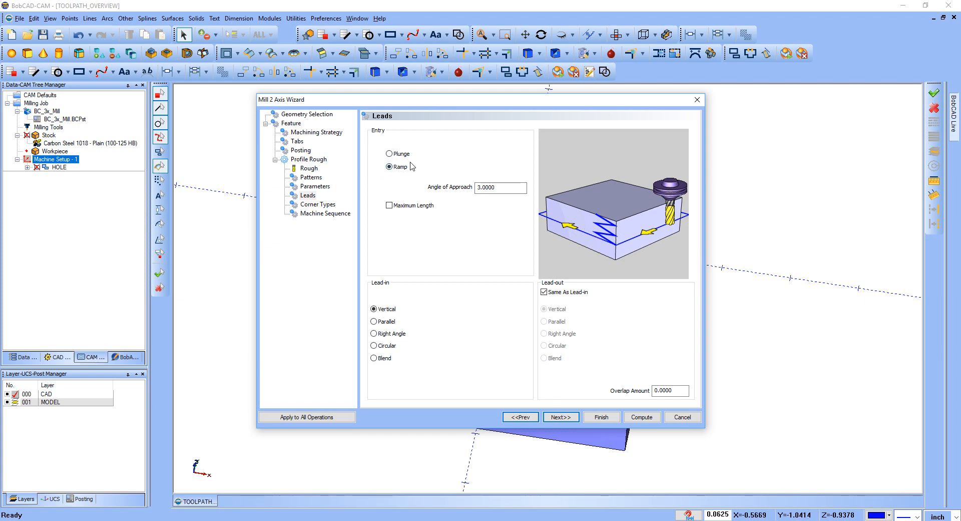
left_click(396, 155)
left_click(374, 322)
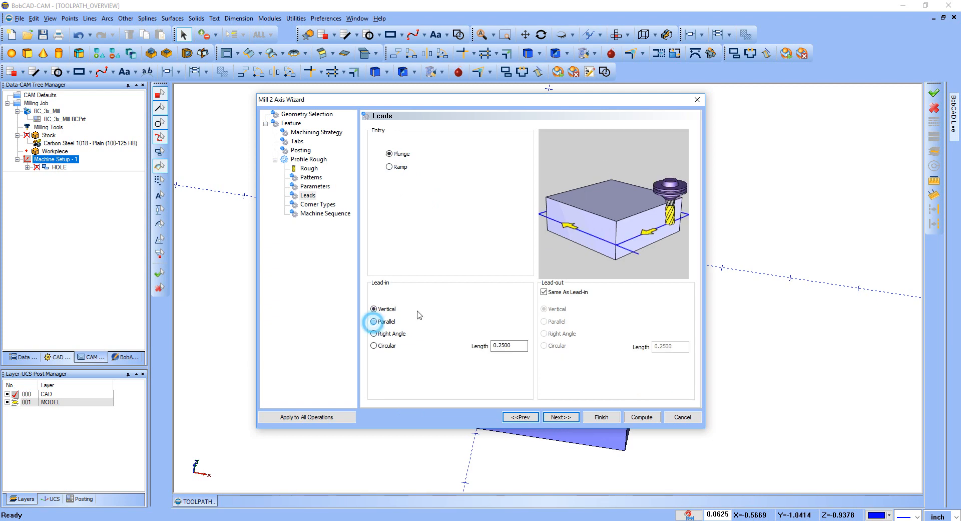
left_click(374, 309)
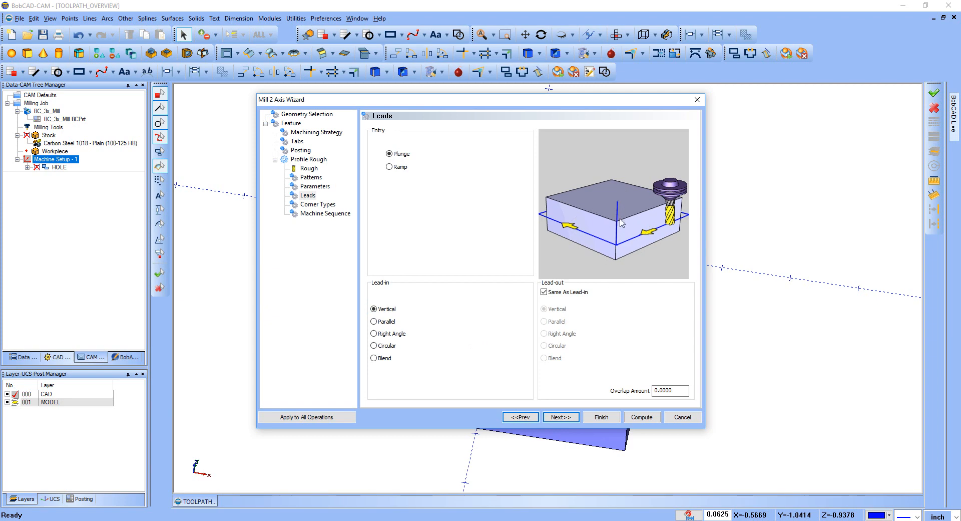
left_click(375, 321)
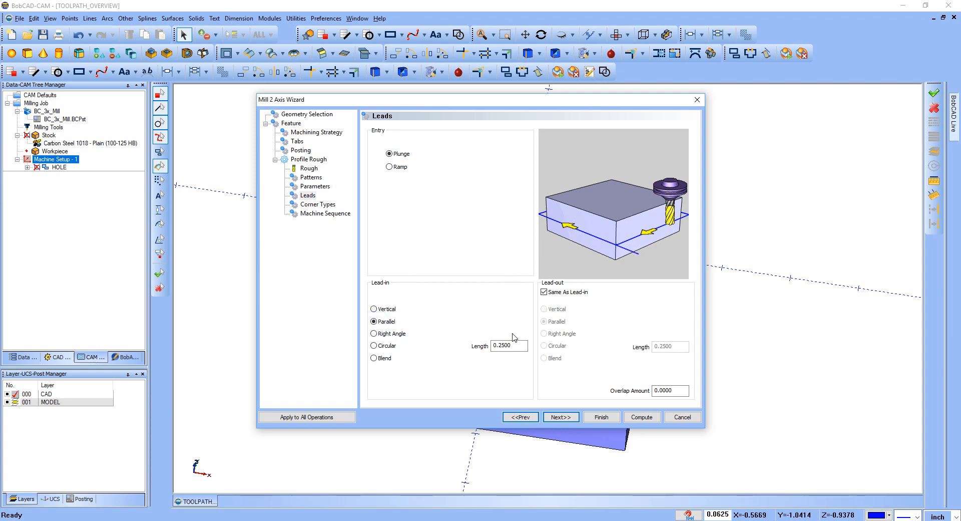
left_click(387, 333)
left_click(382, 347)
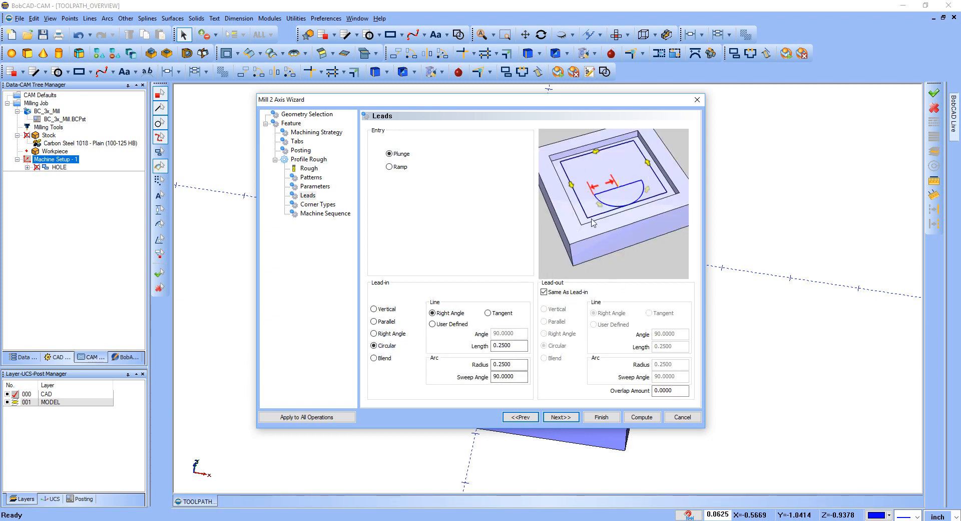
left_click(383, 358)
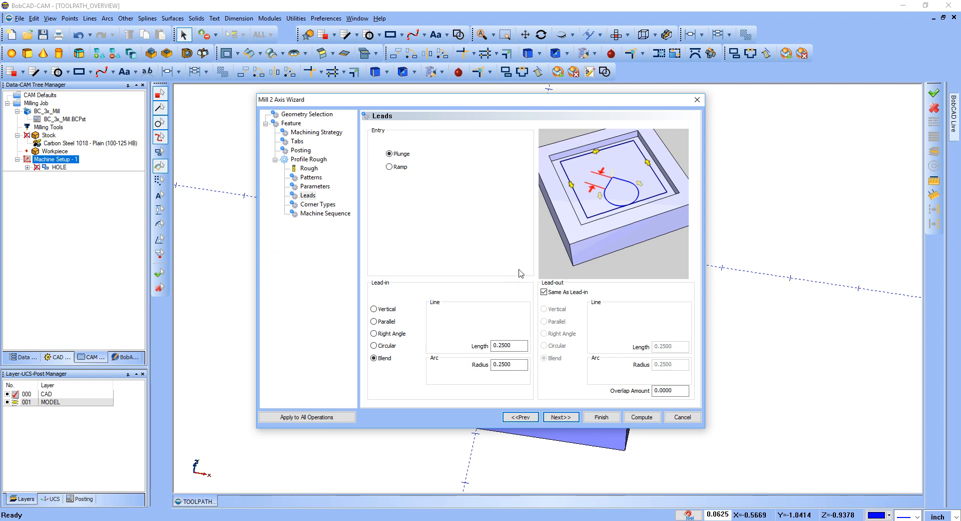
- Choose a Parallel lead-in and set its length to 0.375
left_click(375, 322)
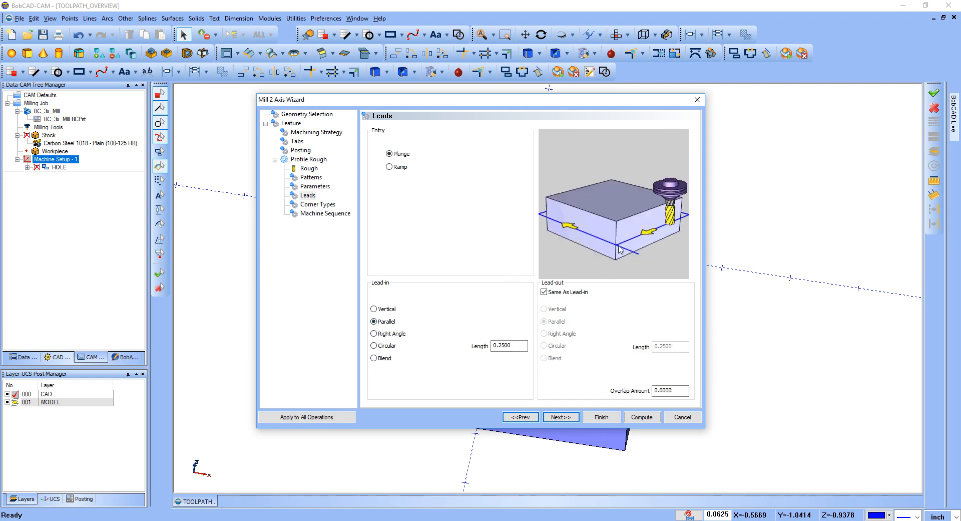
double_click(500, 346)
type(".375")
key("Tab")
- Keep the lead-out the same as the lead-in and change the lead-in type to Circular
left_click(545, 292)
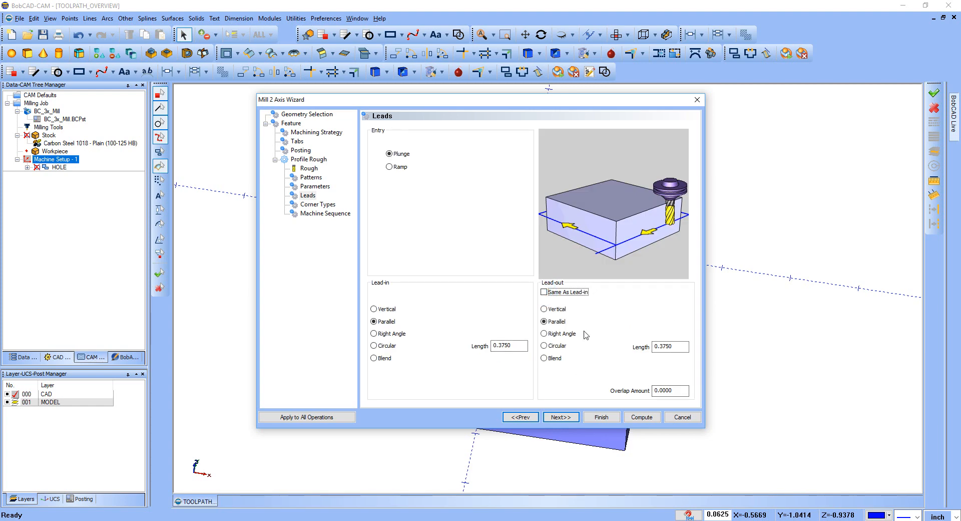
left_click(545, 292)
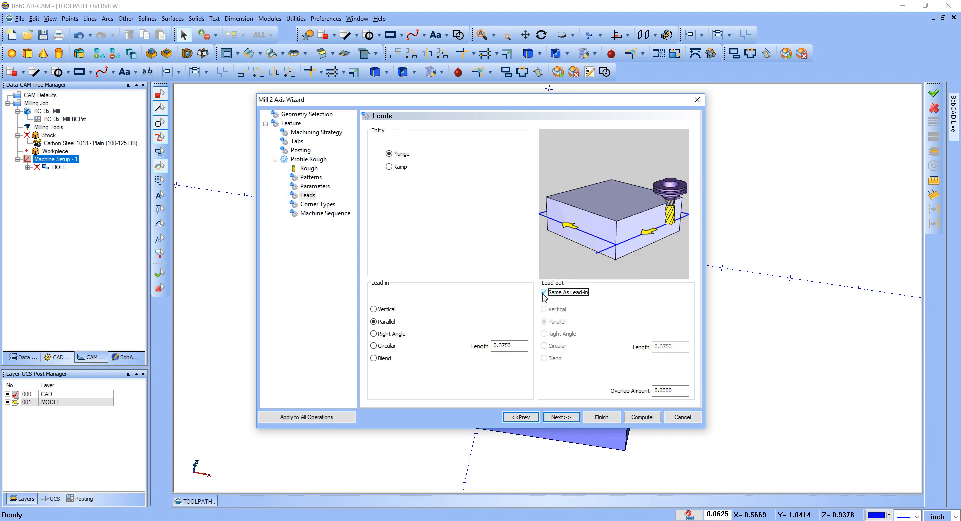
left_click(374, 308)
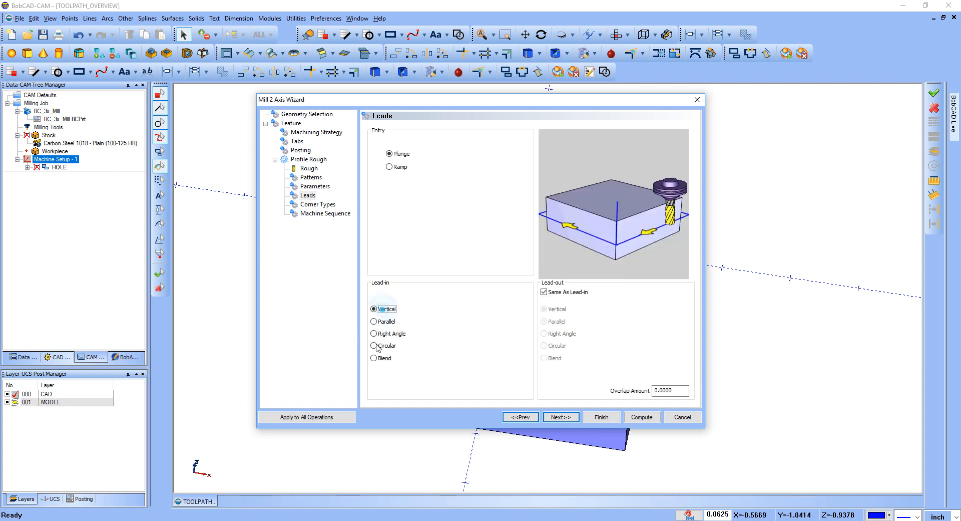
left_click(374, 345)
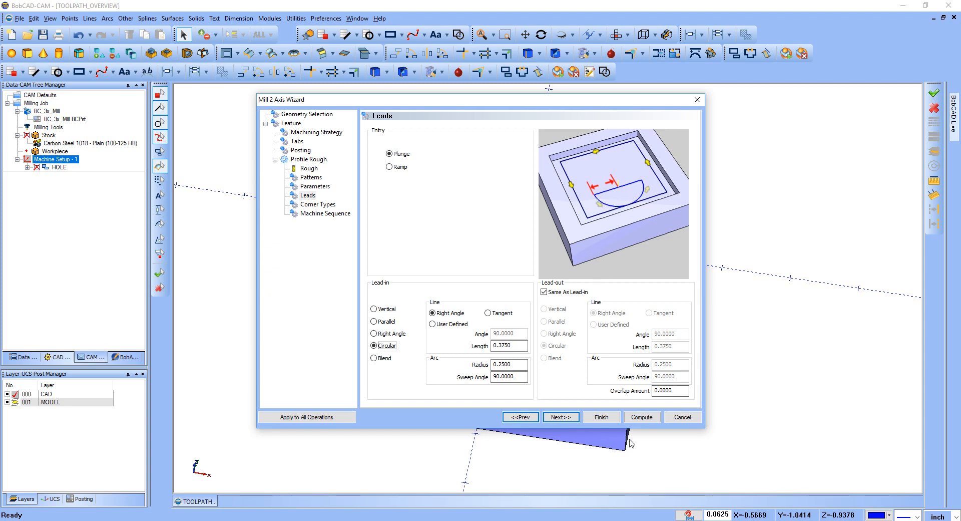
- Compare the Round, Loop Radius, Loop Length, Triangle and Bisect Line external corner types, keeping external corners on Sharp
left_click(574, 418)
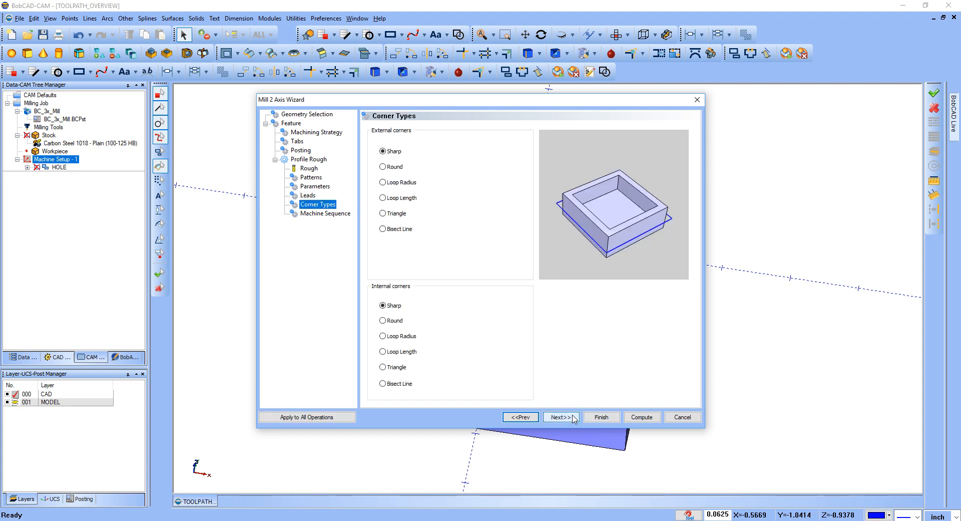
left_click(384, 167)
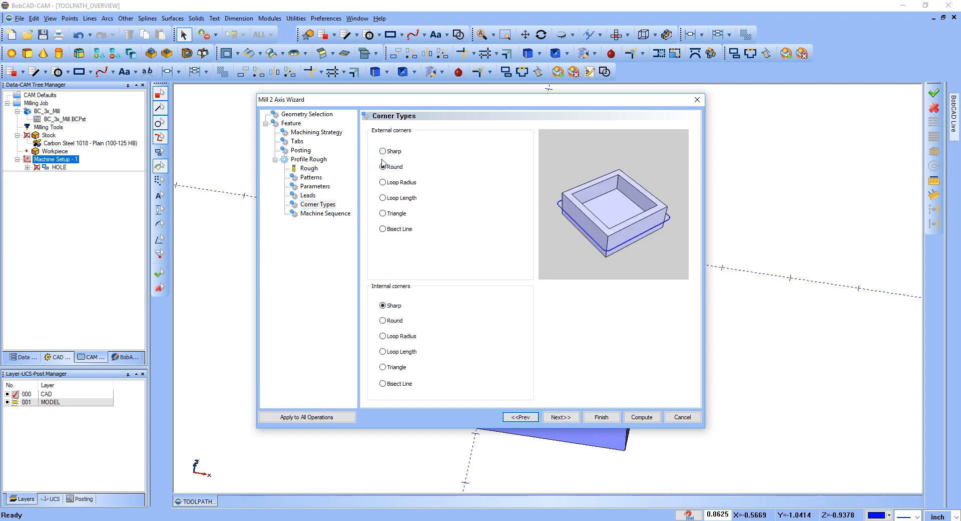
left_click(383, 151)
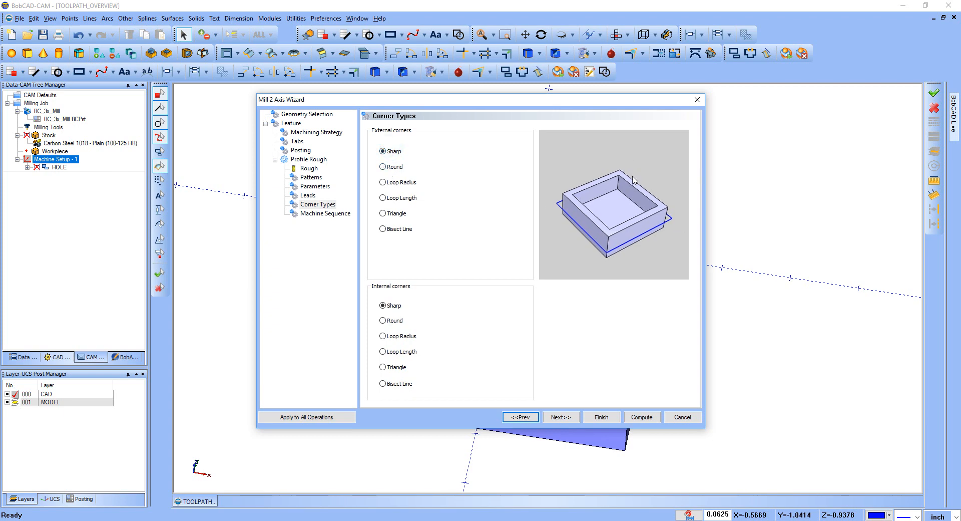
left_click(386, 167)
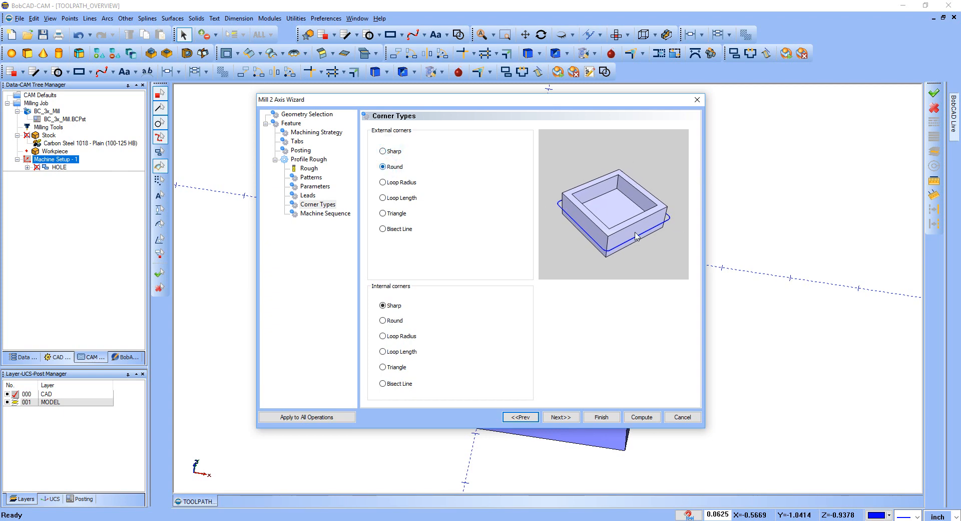
left_click(388, 182)
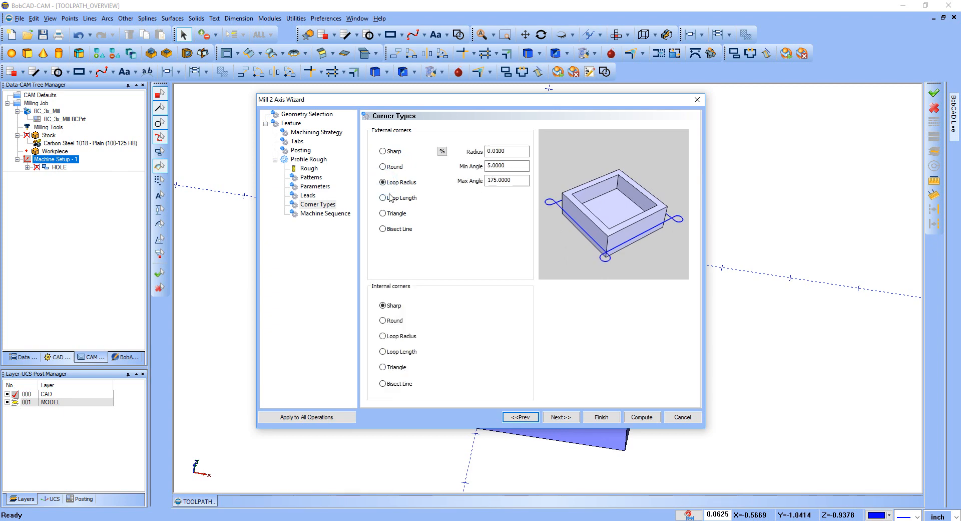
left_click(384, 198)
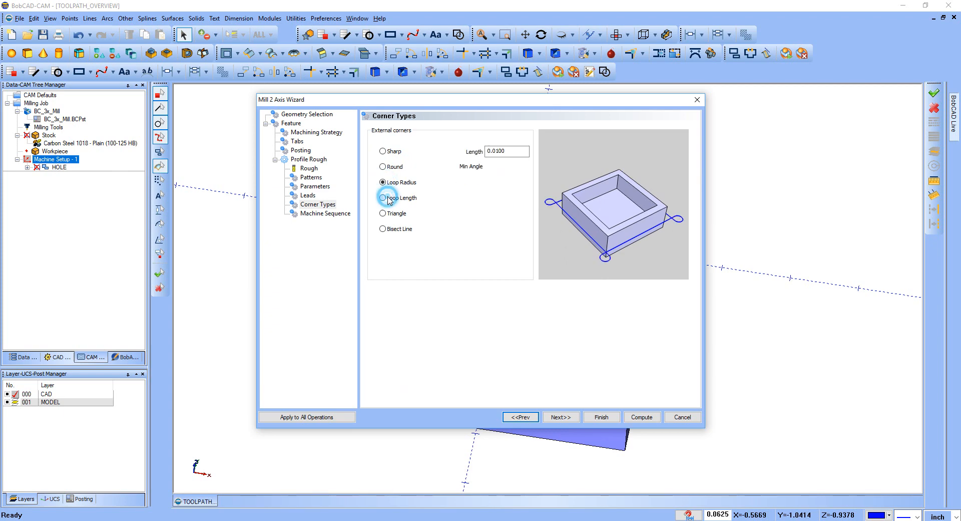
left_click(386, 213)
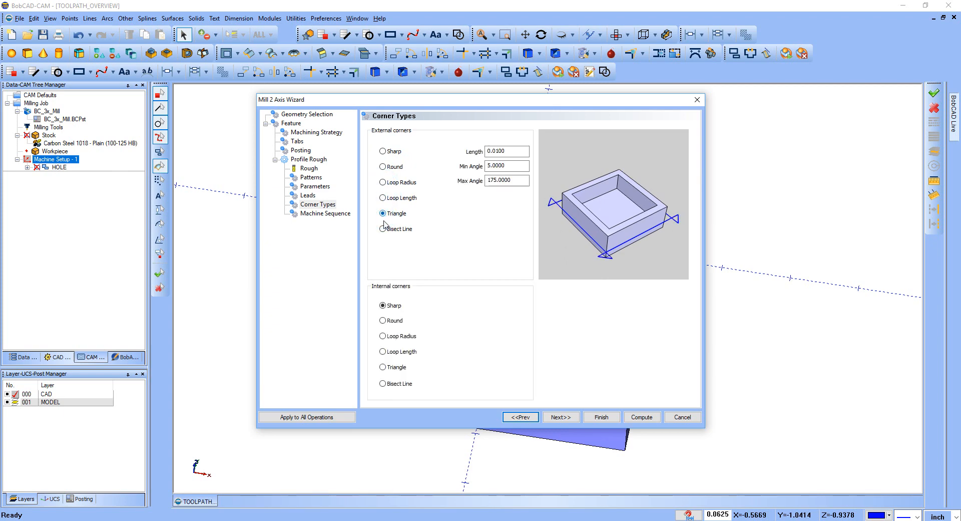
left_click(387, 231)
left_click(383, 151)
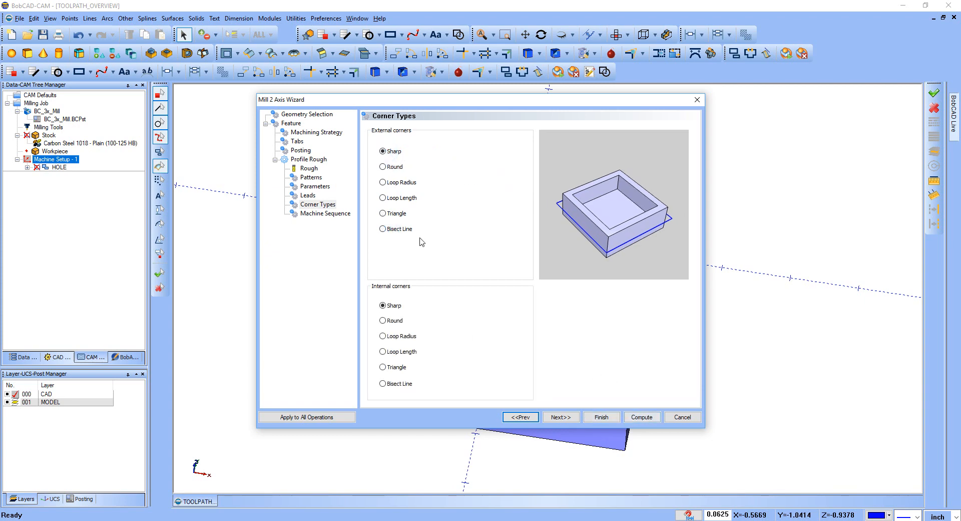
- Compare the X Direction, Y Direction and Closest sort orders in the machine sequence settings
left_click(321, 214)
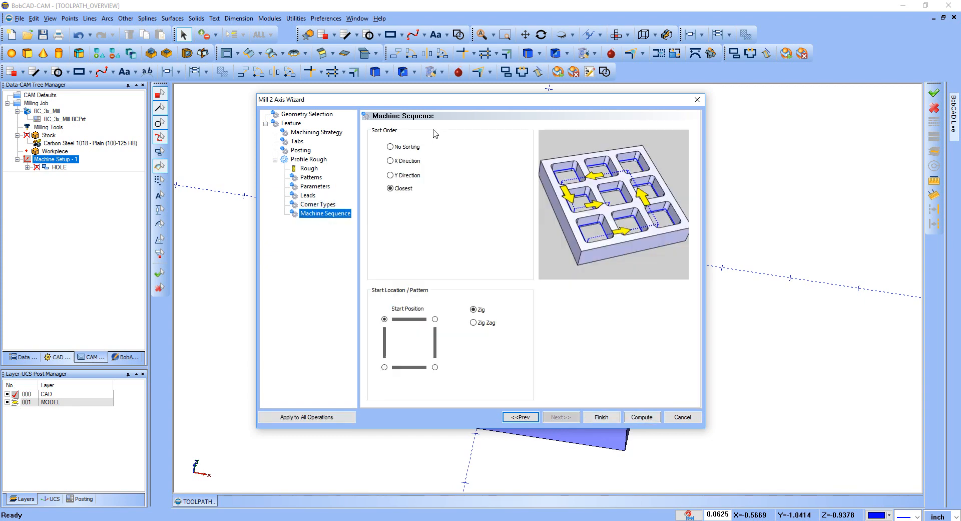
left_click(394, 161)
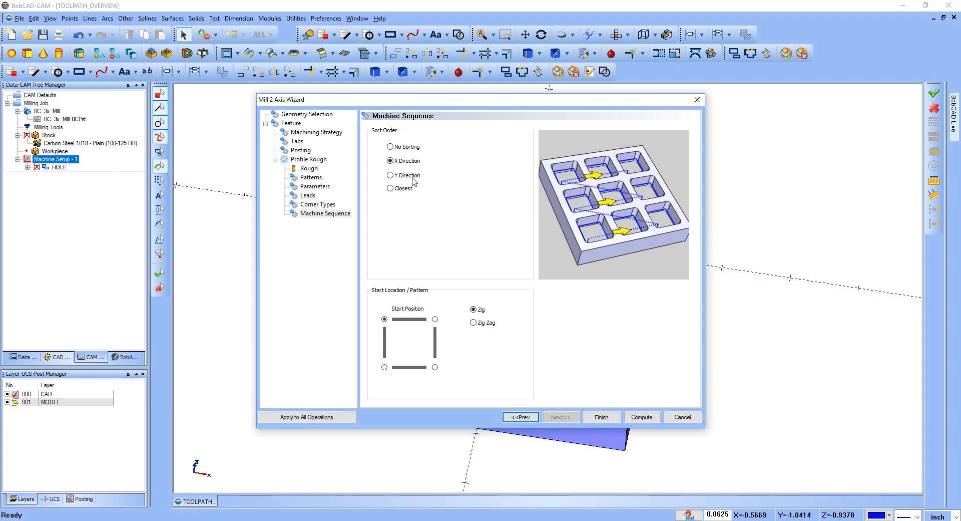
left_click(390, 176)
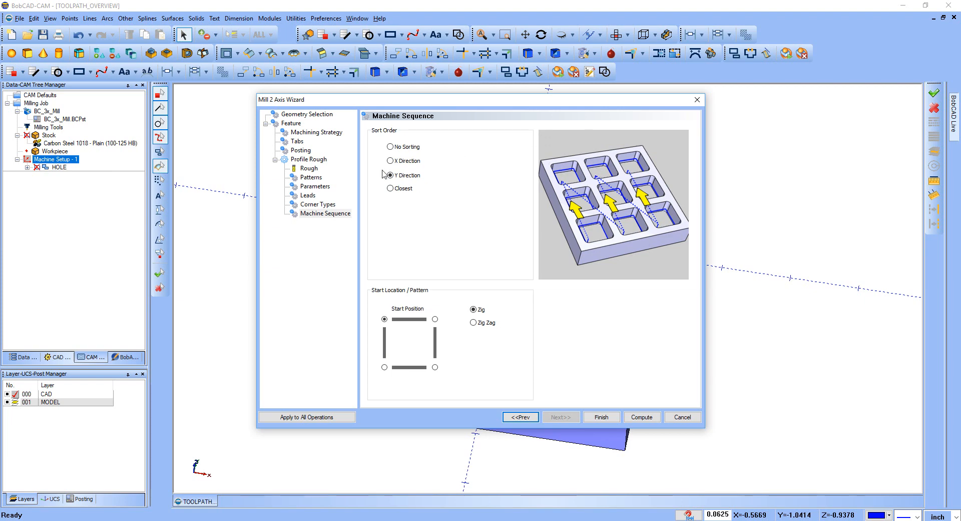
left_click(391, 189)
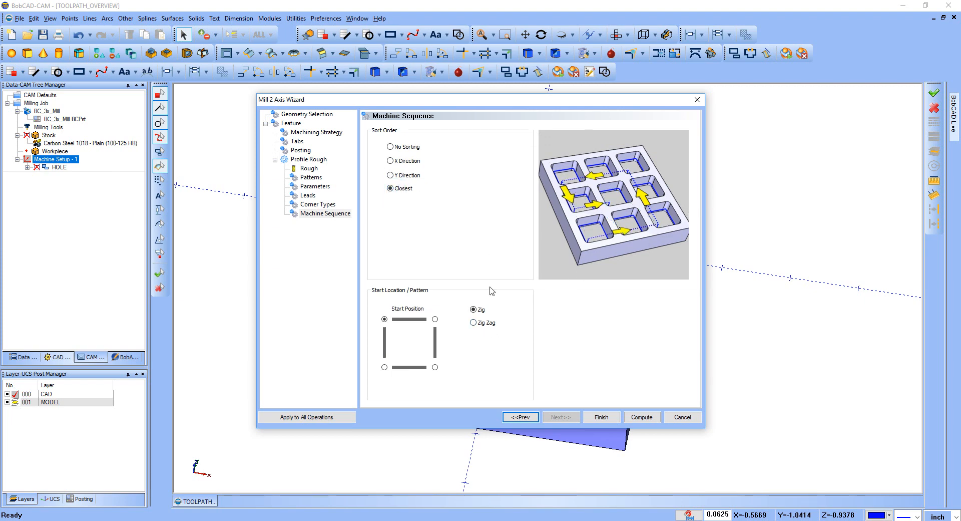
- Try the Zig Zag pattern, set the sort order to X Direction with the Zig pattern, and finish the feature
left_click(474, 323)
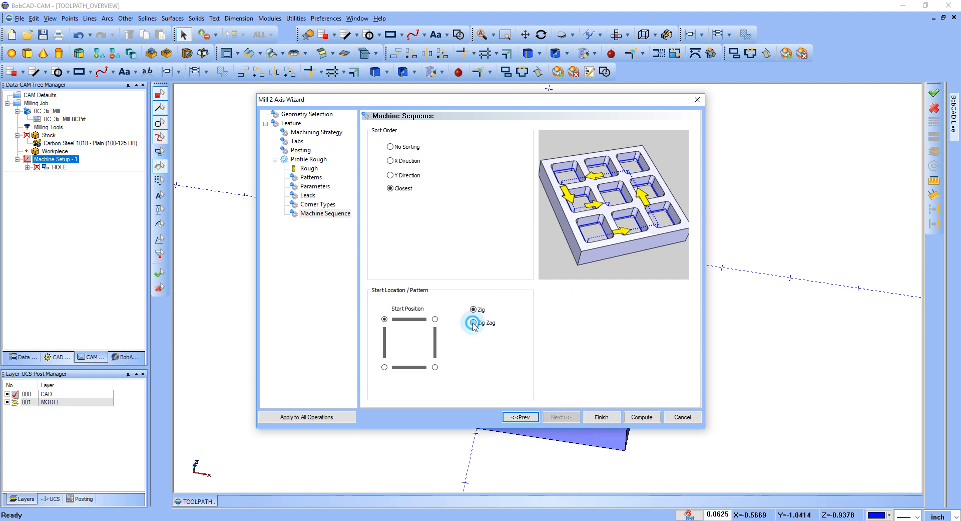
left_click(405, 162)
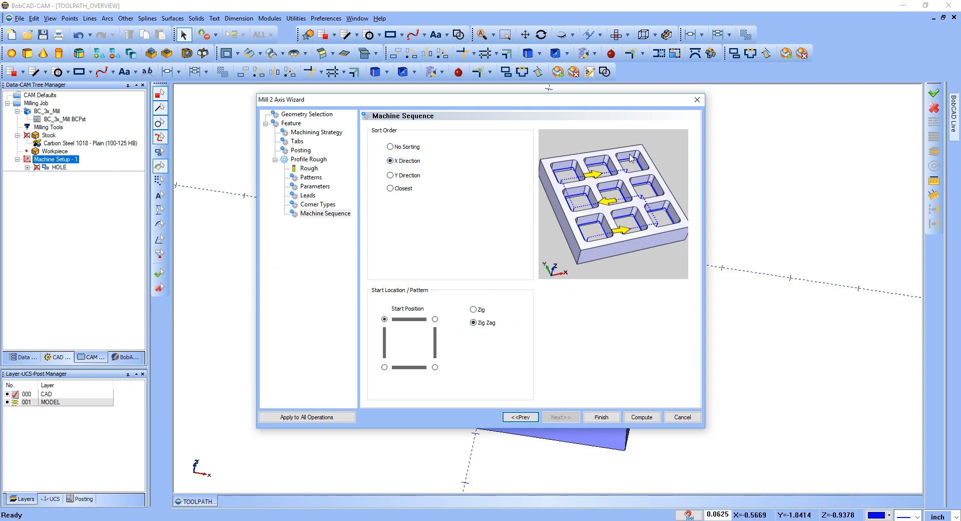
left_click(475, 307)
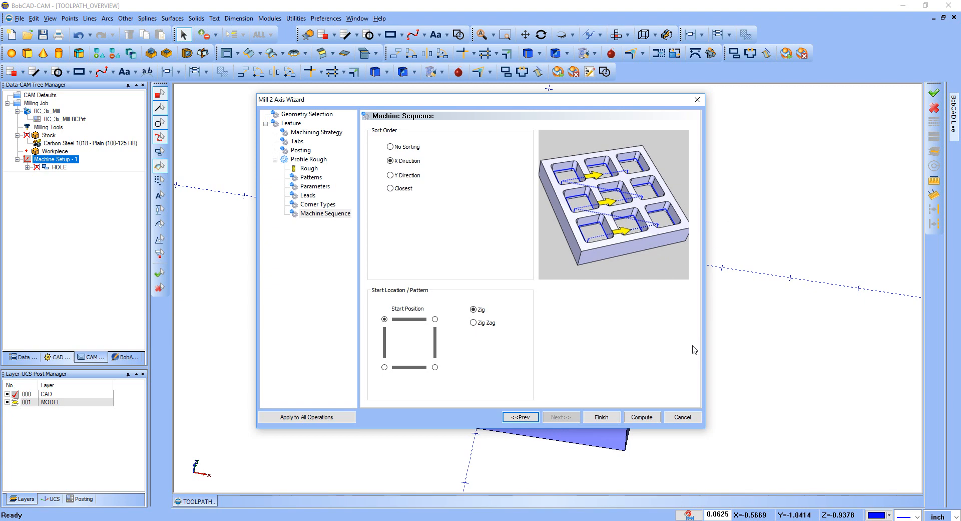
left_click(601, 417)
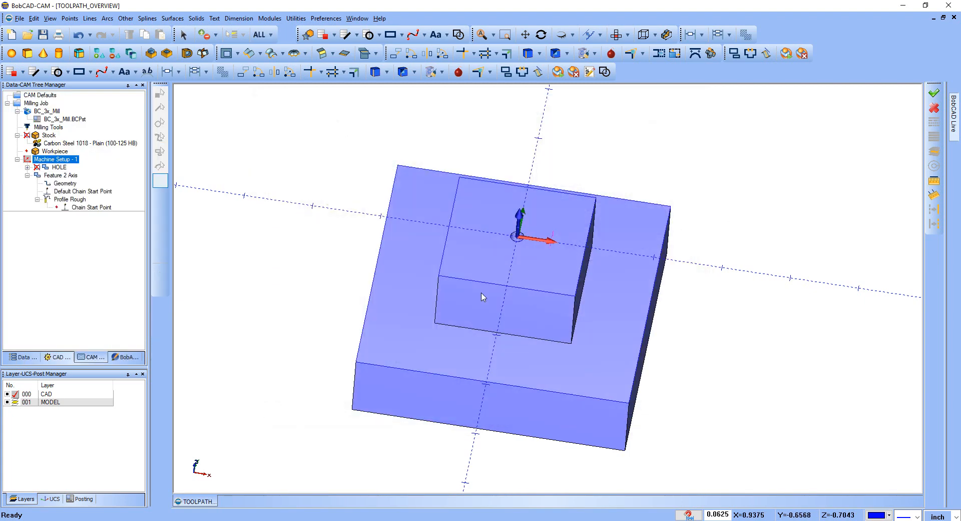
- Hide the MODEL layer and inspect the profile rough toolpath and its lead arcs against the block's wireframe
left_click(7, 402)
middle_click_drag(491, 358, 491, 323)
mouse_move(549, 283)
middle_mouse_down()
mouse_move(592, 305)
mouse_move(573, 313)
mouse_move(538, 287)
middle_mouse_up()
scroll(605, 259, "up", 3)
scroll(605, 260, "down", 5)
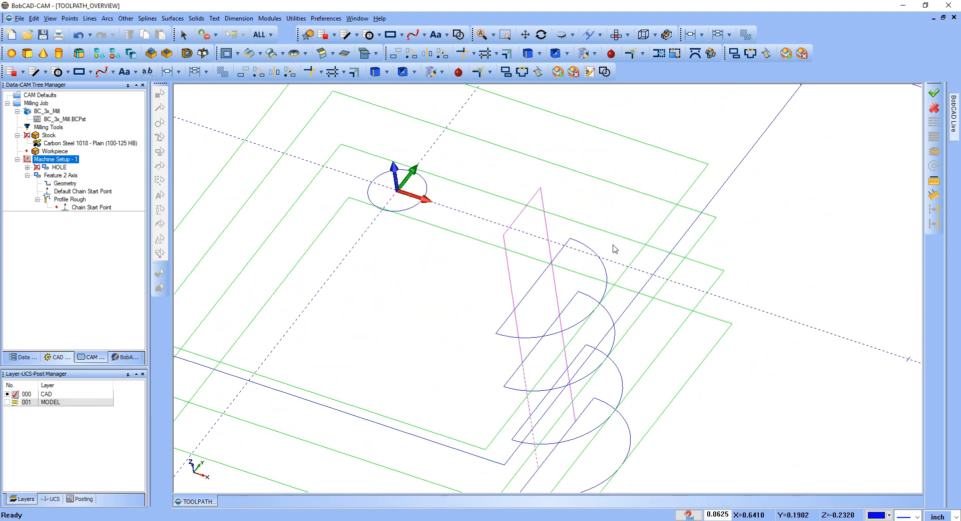
middle_click_drag(608, 253, 489, 307)
left_click(7, 402)
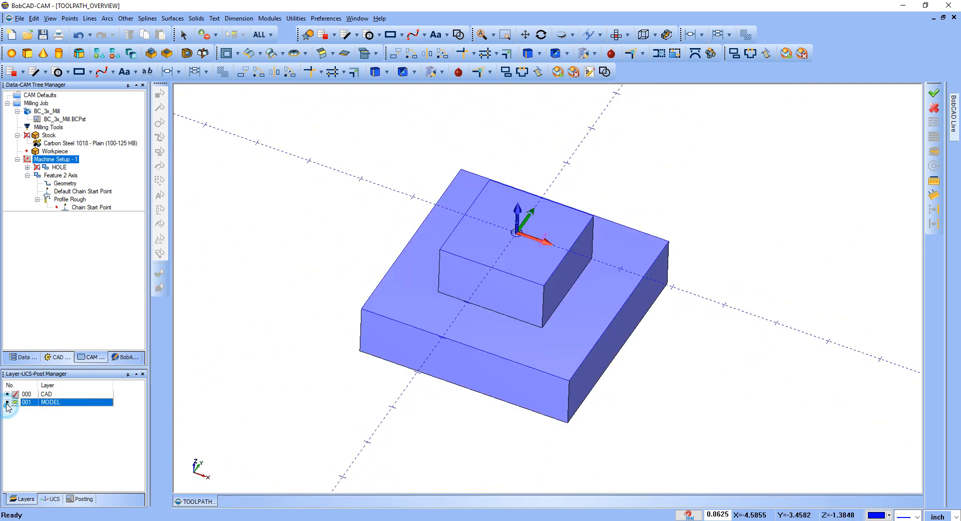
left_click(6, 402)
middle_click_drag(537, 250, 411, 292)
- Edit the 2 Axis feature, set the system compensation to Right, and recompute the toolpath
left_click(80, 207)
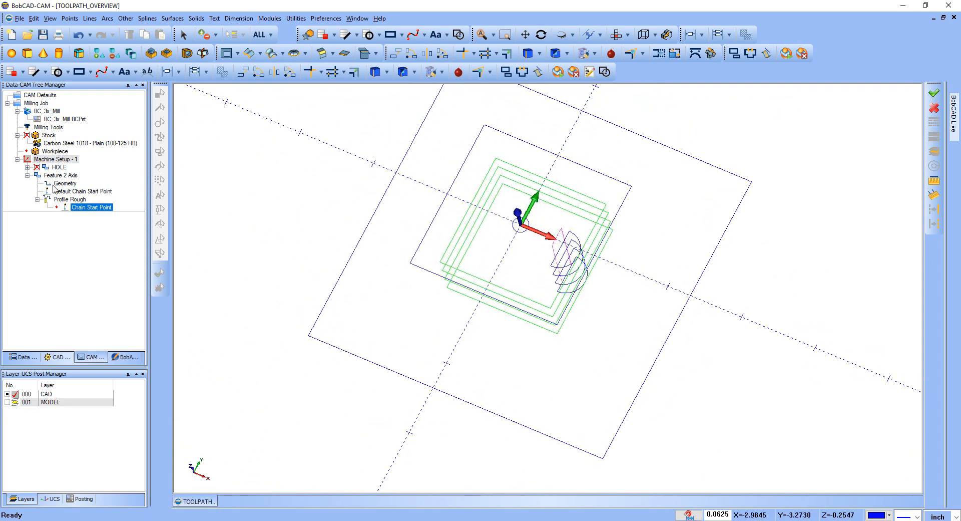
left_click(51, 177)
right_click(51, 177)
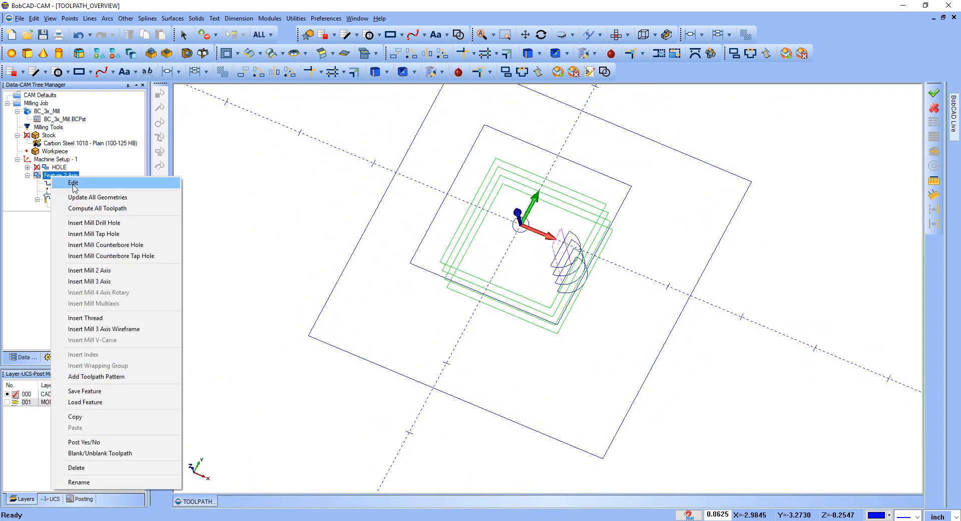
left_click(75, 180)
left_click(304, 177)
left_click(307, 169)
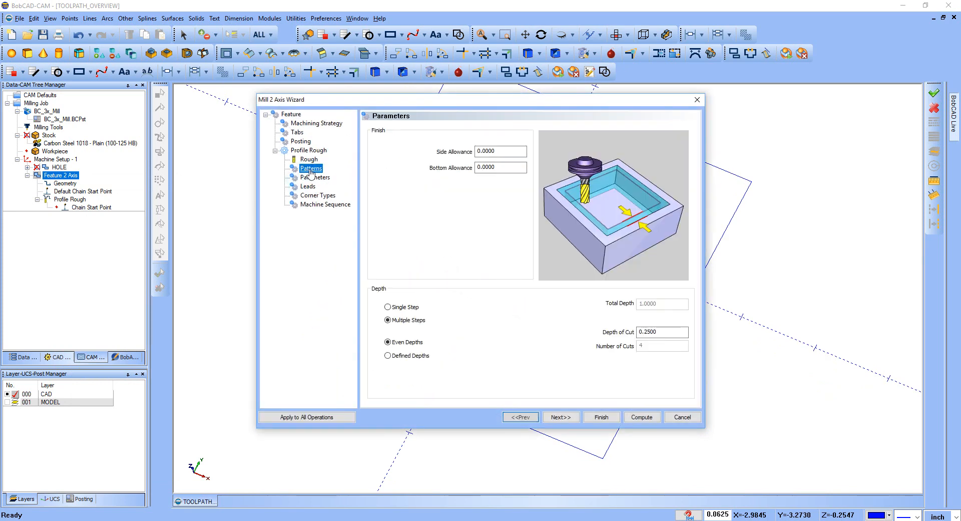
left_click(424, 326)
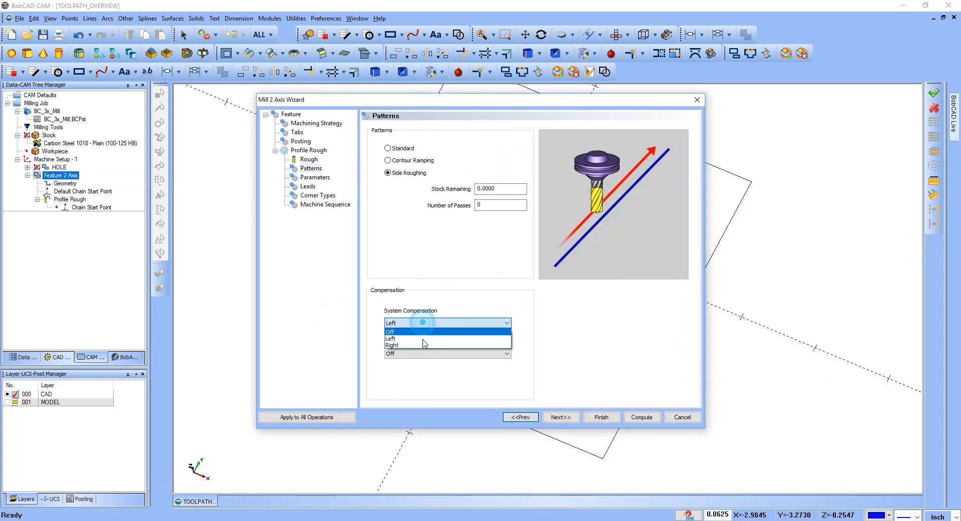
left_click(409, 341)
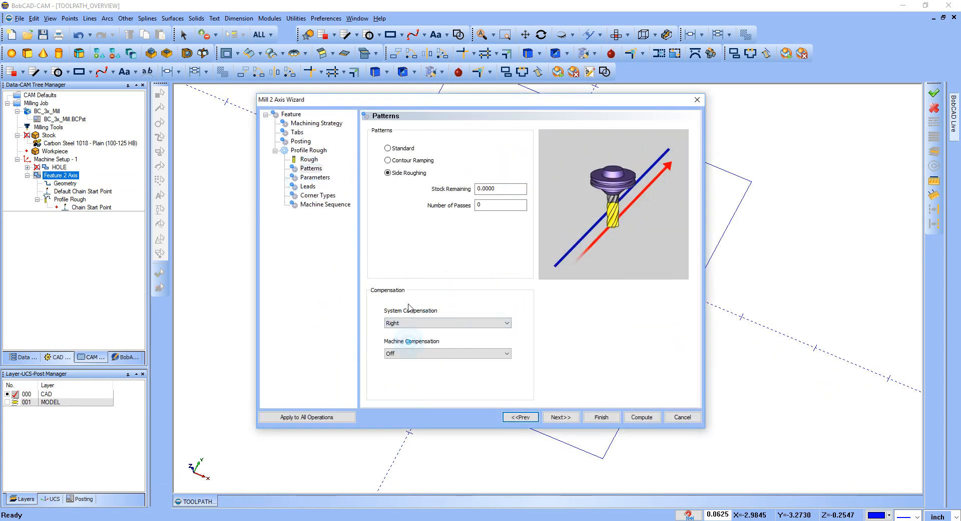
left_click(642, 416)
- Edit the 2 Axis feature again, change the lead-in type to Parallel, and recompute the toolpath
middle_click_drag(616, 282, 466, 280)
right_click(62, 177)
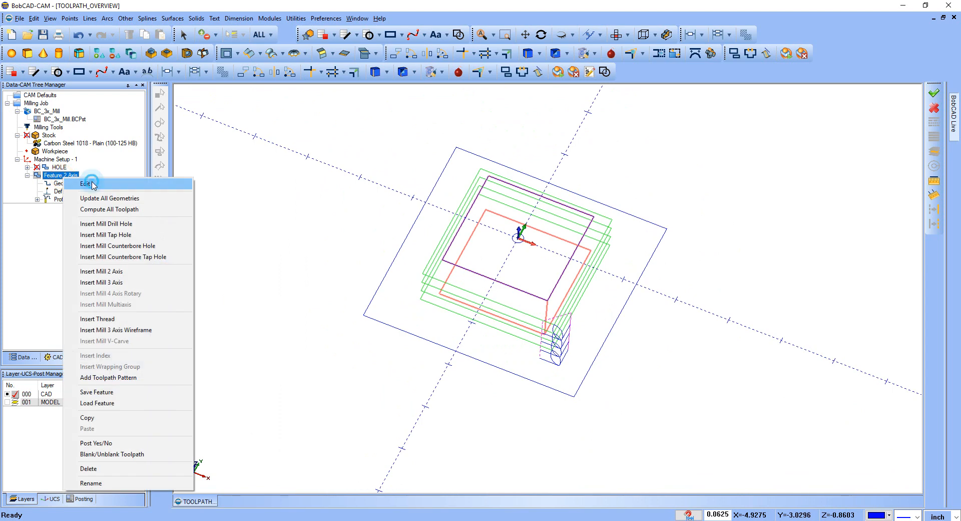
left_click(85, 184)
left_click(297, 186)
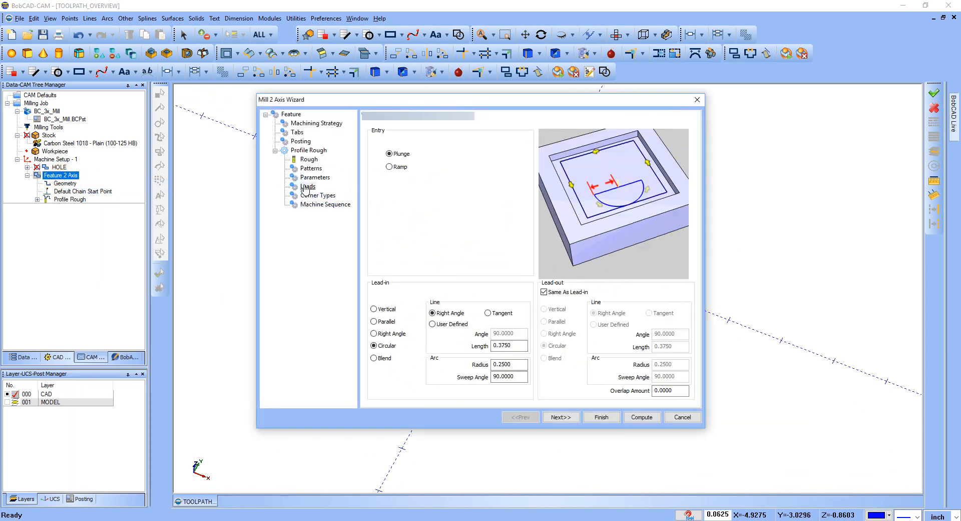
left_click(373, 321)
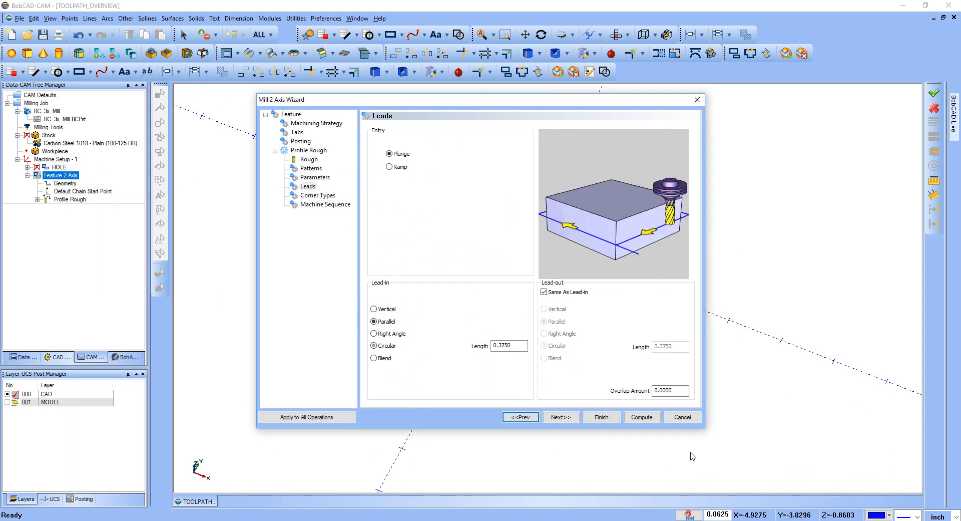
left_click(641, 417)
- Examine the recomputed toolpath's parallel lead-in and lead-out moves at the block corner from several angles, including the top view
middle_click_drag(512, 276, 547, 310)
scroll(547, 310, "down", 1)
scroll(547, 309, "up", 3)
middle_click_drag(605, 248, 614, 224)
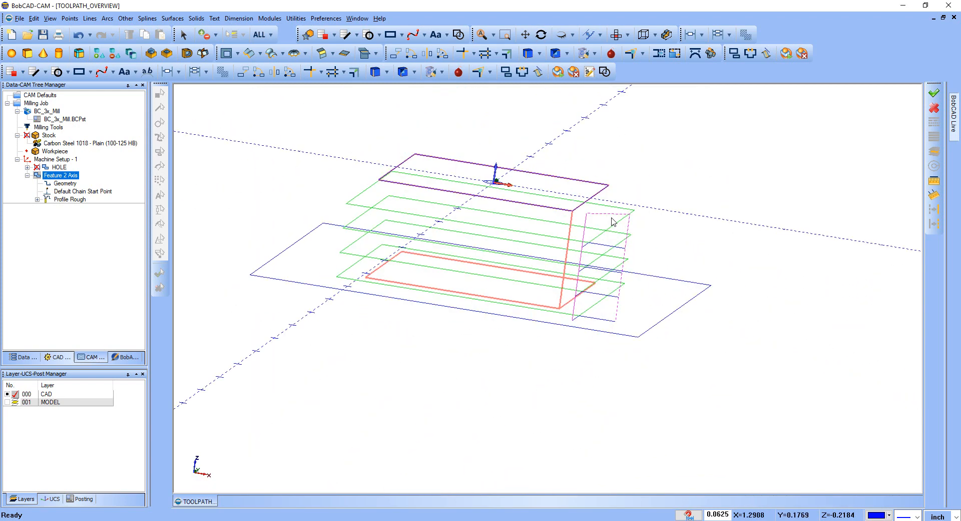
middle_click_drag(410, 211, 461, 259)
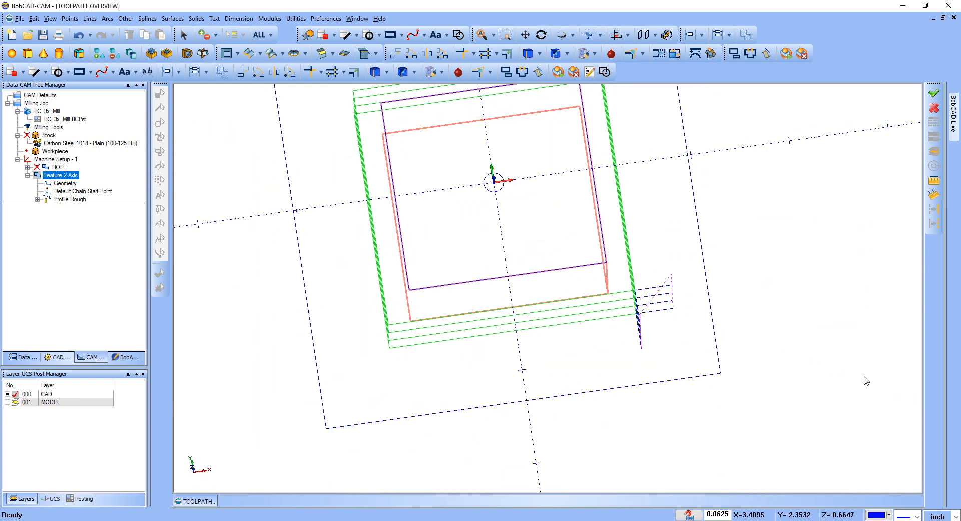
key("t")
scroll(683, 282, "down", 3)
scroll(515, 260, "up", 4)
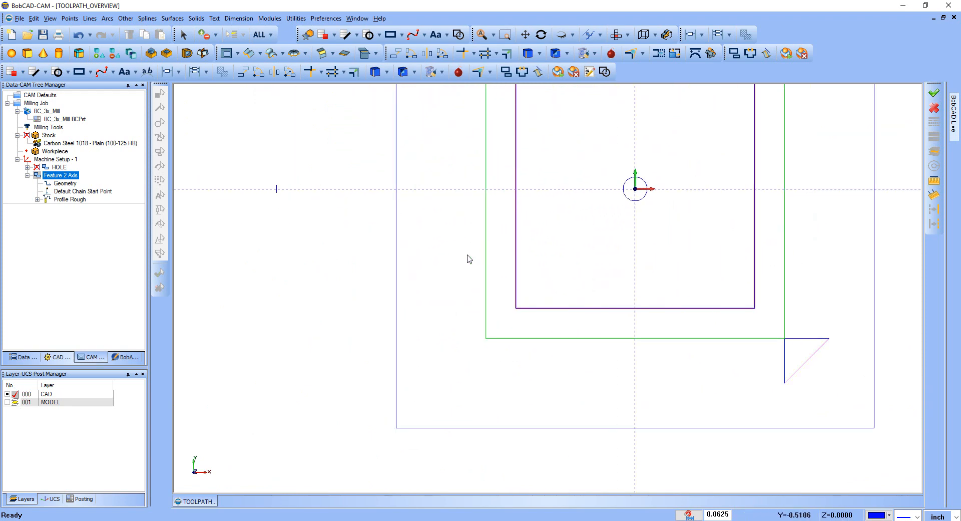
scroll(469, 258, "down", 2)
middle_click_drag(469, 258, 483, 218)
- Edit the 2 Axis feature, set the system compensation to Left in the pattern settings, and recompute the toolpath
right_click(84, 175)
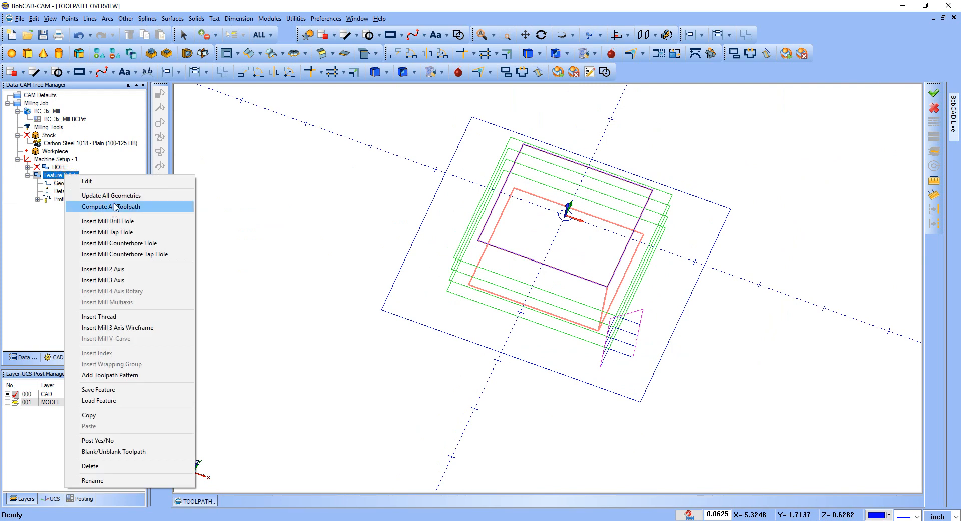
left_click(92, 179)
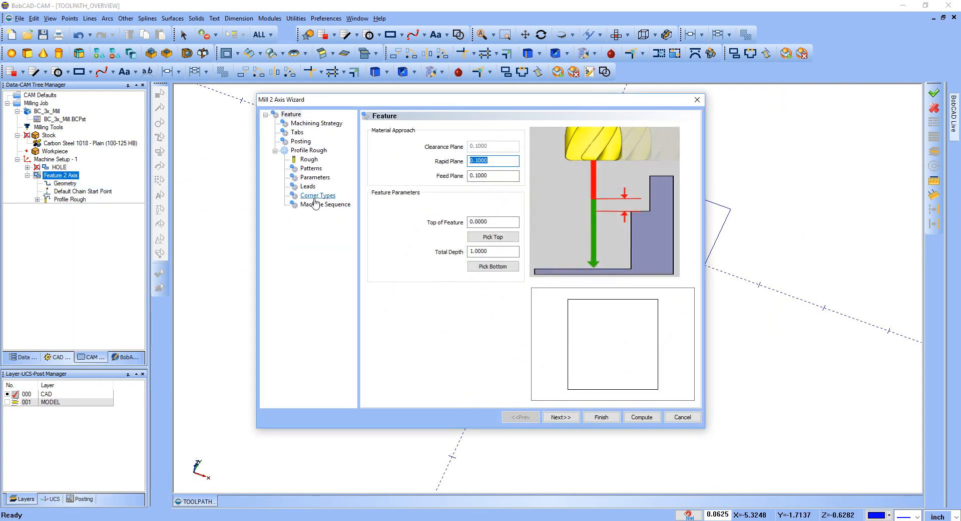
left_click(308, 177)
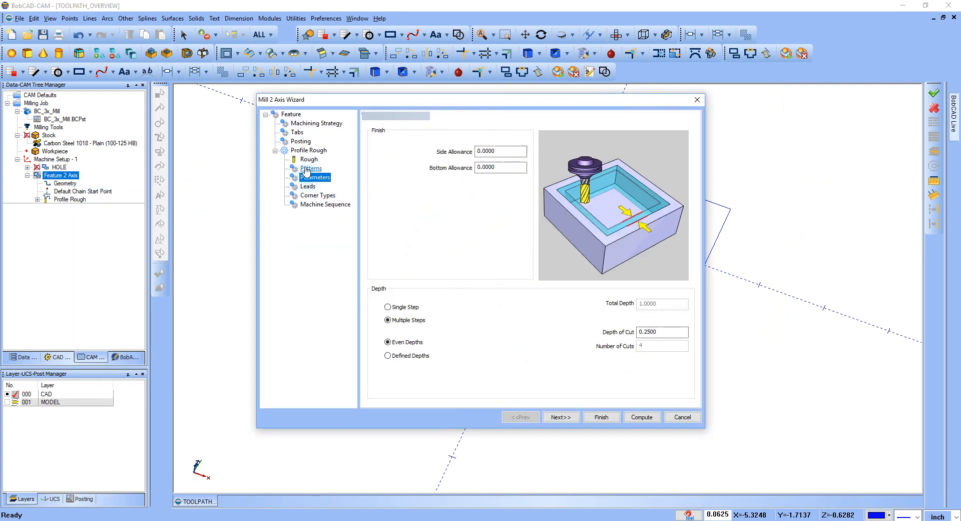
left_click(308, 169)
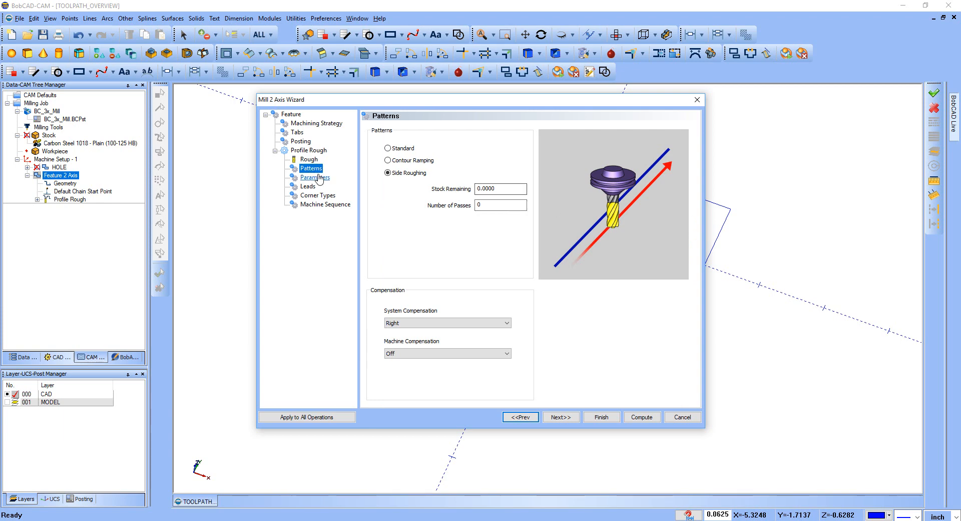
left_click(422, 323)
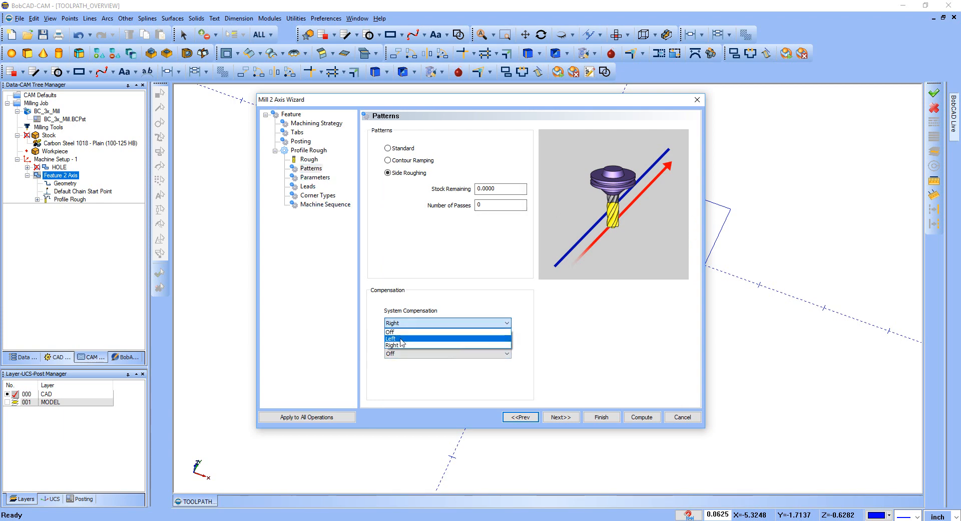
left_click(411, 332)
left_click(641, 417)
- Reverse the default chain start point's direction on the 2 Axis feature and recompute its toolpath
middle_click_drag(576, 319, 595, 267)
left_click(70, 191)
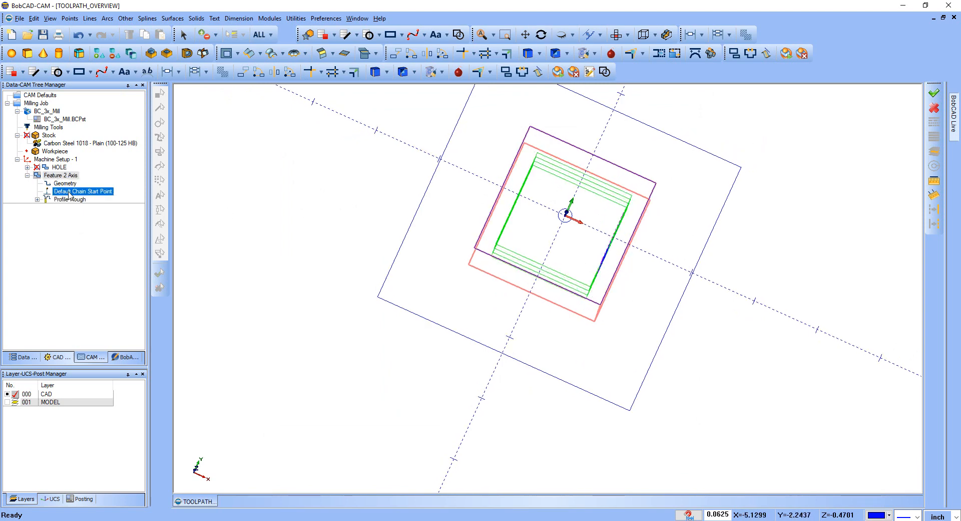
right_click(70, 192)
left_click(95, 210)
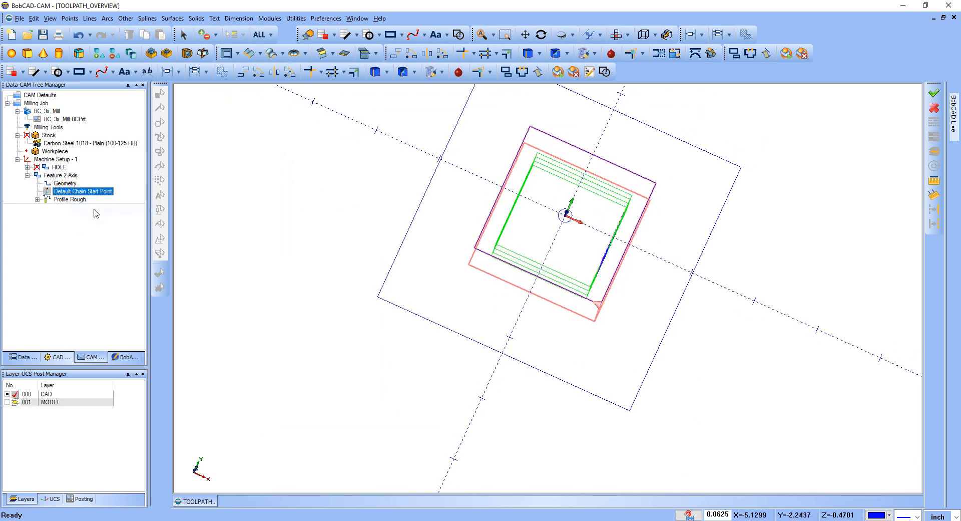
right_click(63, 176)
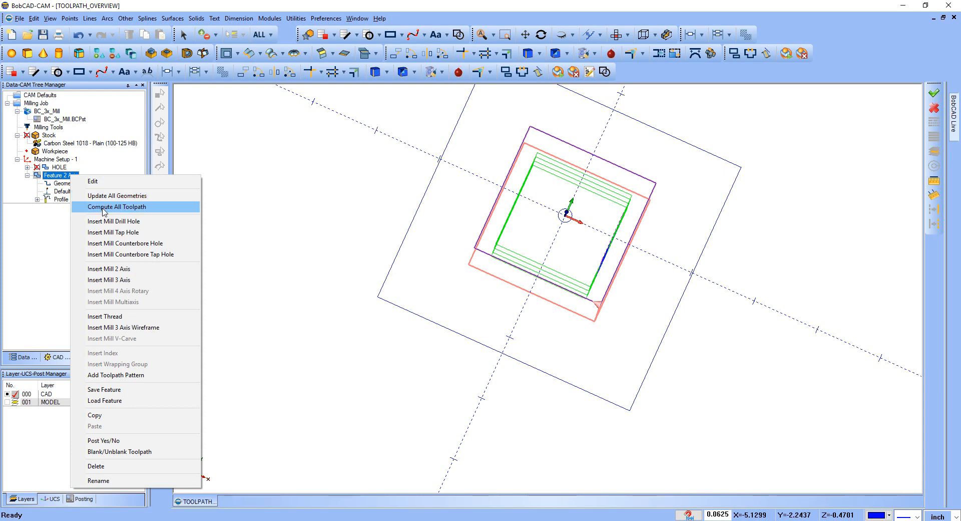
left_click(102, 207)
middle_click_drag(582, 268, 588, 231)
scroll(588, 231, "down", 2)
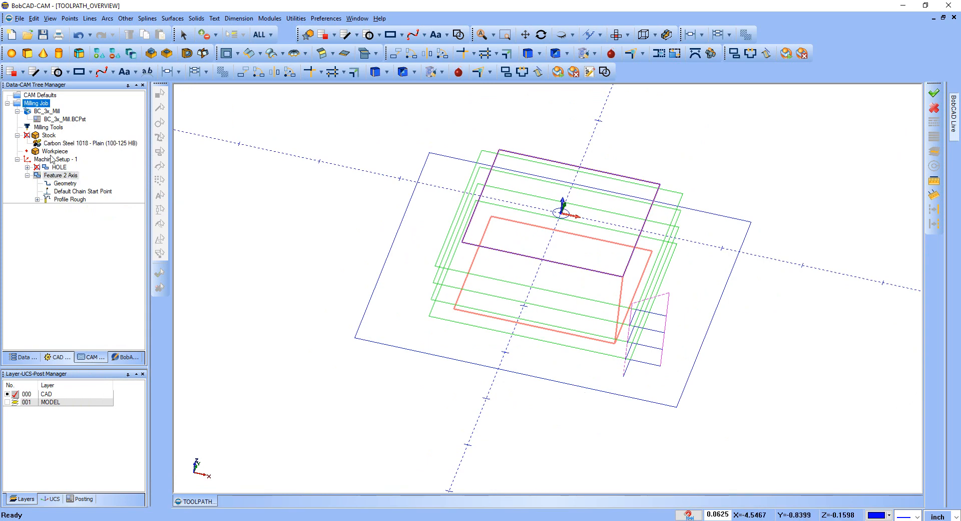
- Review the 2 Axis feature's leads and pattern compensation settings without changing them
left_click(66, 176)
right_click(65, 177)
left_click(72, 184)
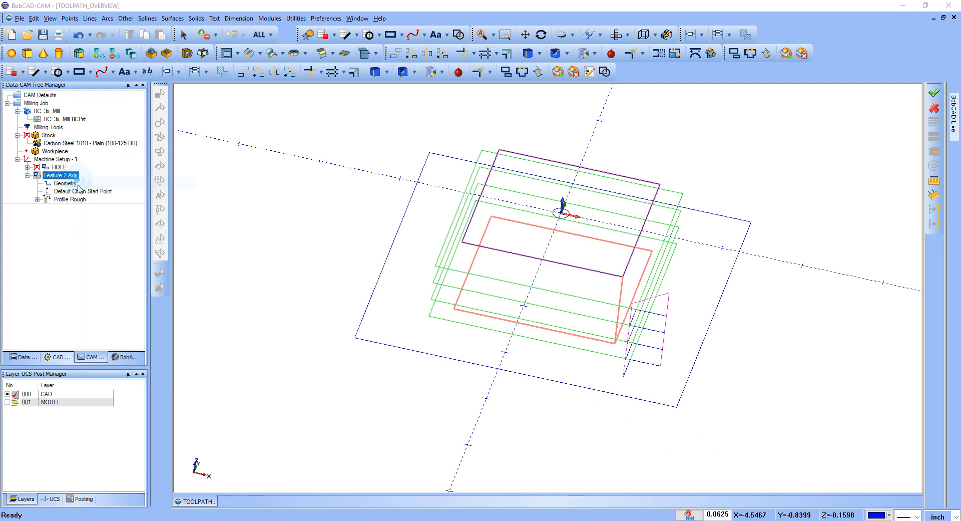
left_click(307, 186)
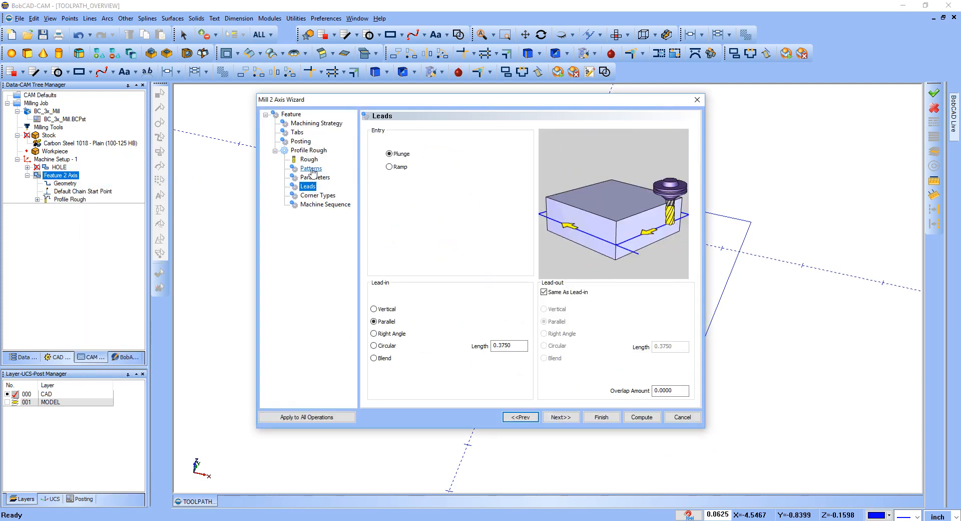
left_click(311, 168)
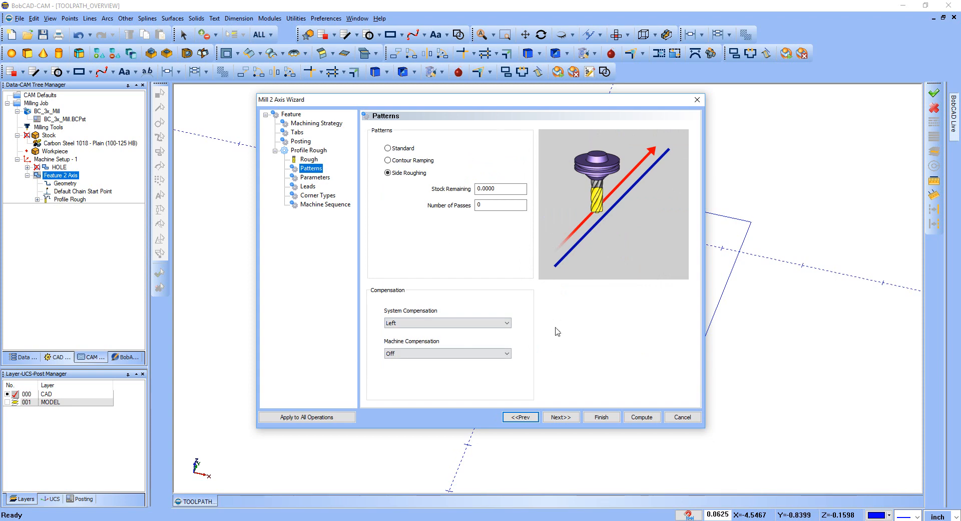
left_click(683, 417)
middle_click_drag(683, 418, 561, 206)
- Move the default chain start point along the upper block's front top edge to the opposite corner and accept it
left_click(67, 192)
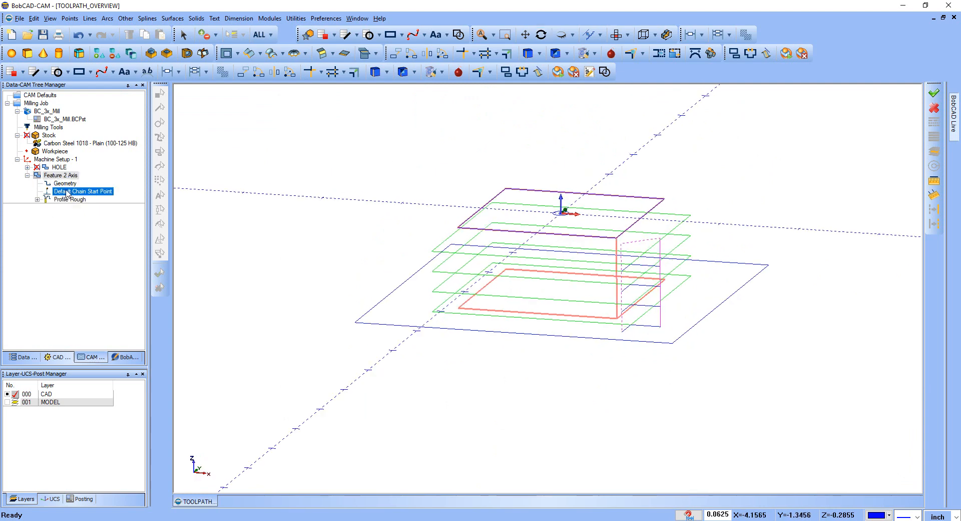
right_click(67, 192)
left_click(74, 197)
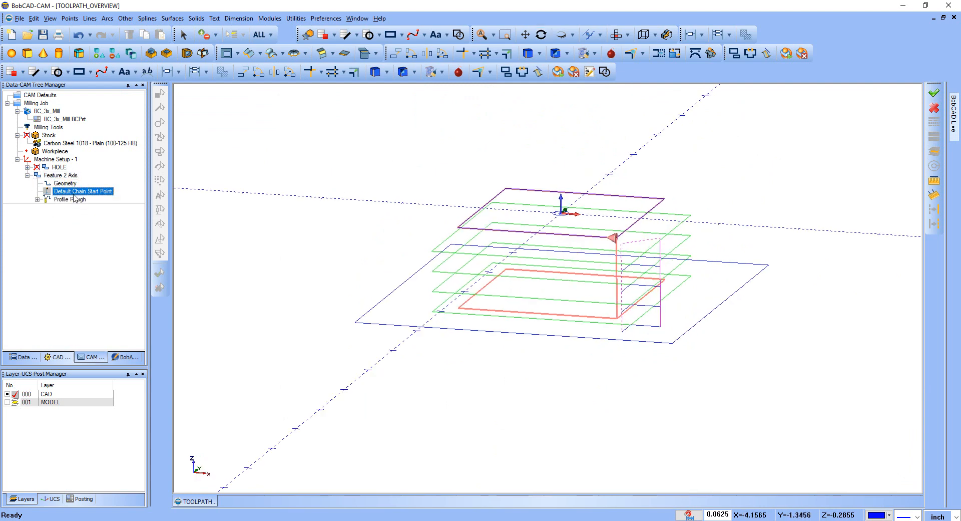
right_click(96, 195)
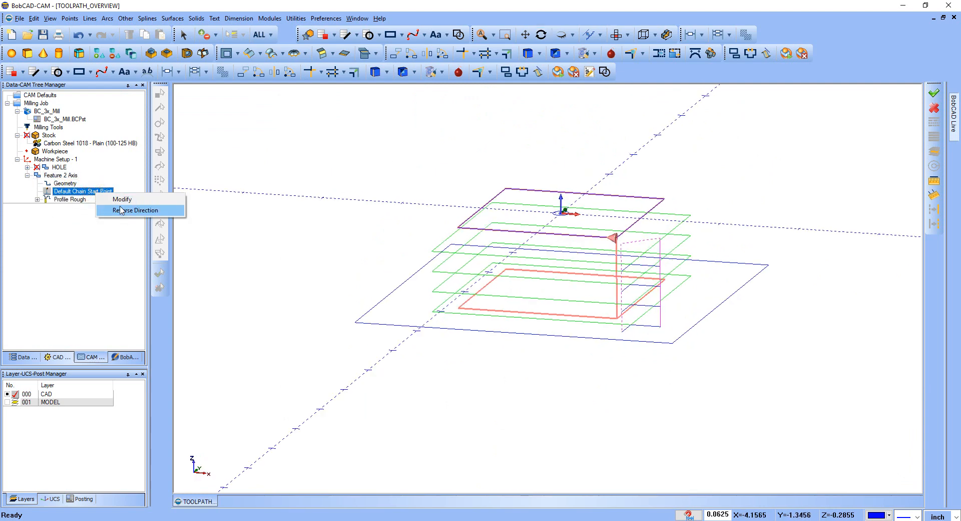
left_click(129, 199)
middle_click_drag(520, 230, 461, 239)
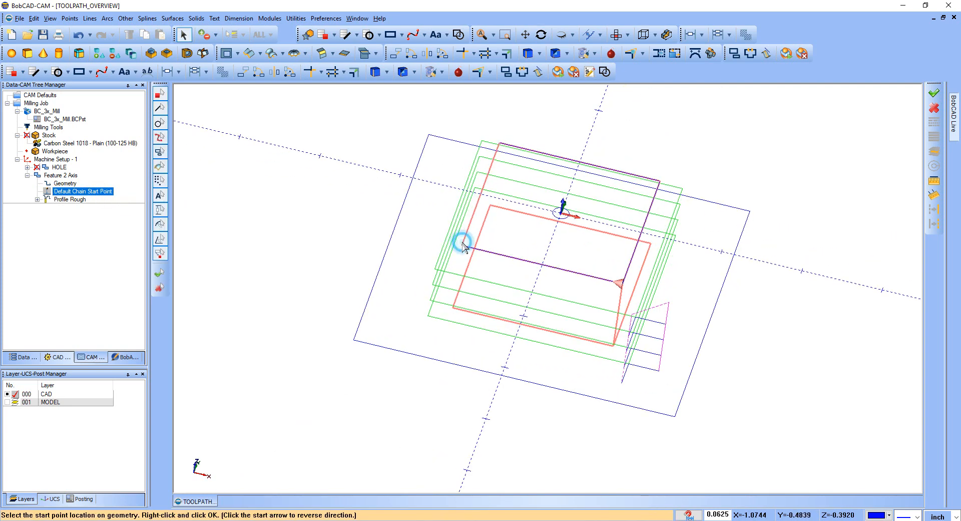
left_click(461, 244)
scroll(459, 243, "up", 5)
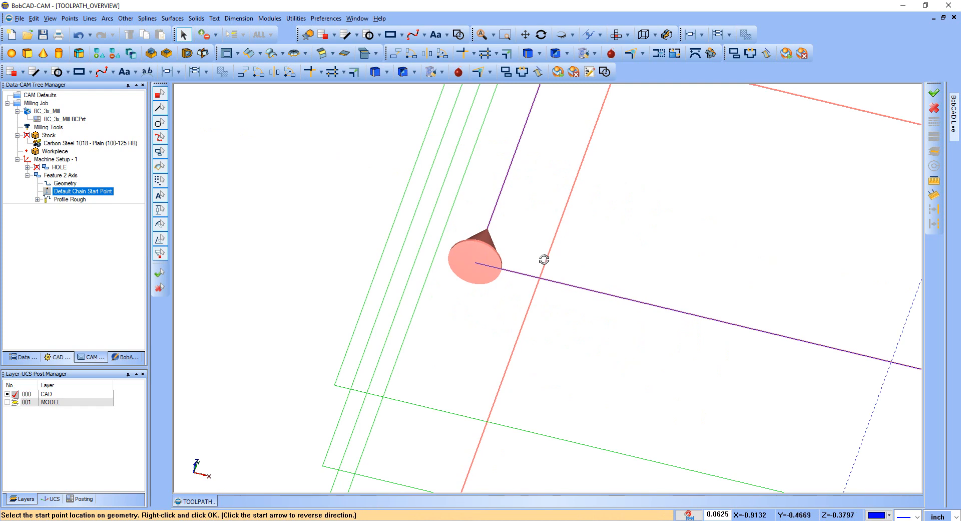
scroll(544, 259, "down", 8)
middle_click_drag(485, 281, 534, 277)
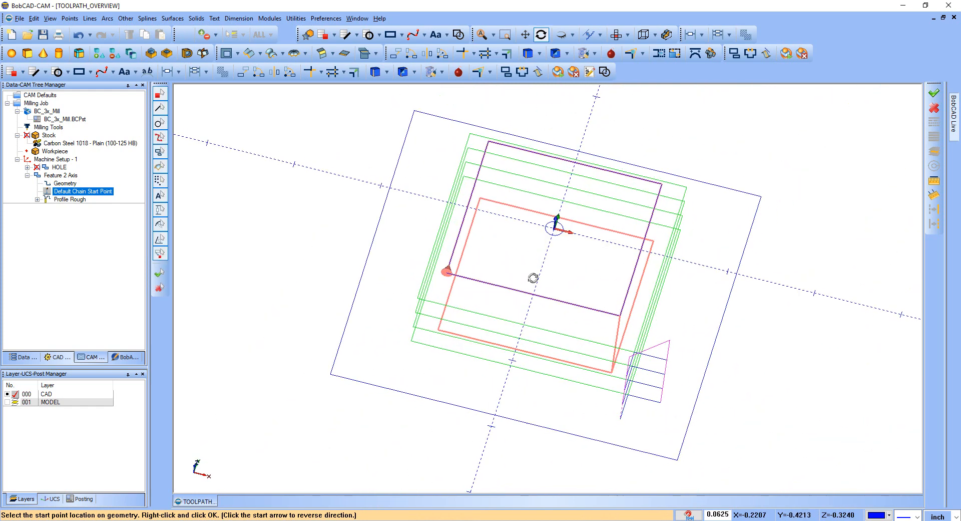
right_click(261, 171)
left_click(281, 179)
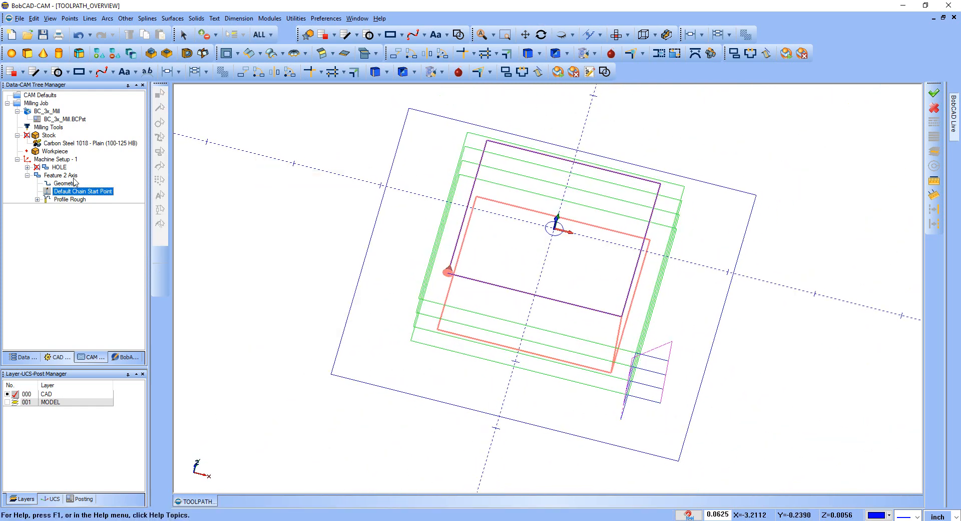
- Recompute the 2 Axis feature's toolpath from the new start point and inspect it
right_click(73, 176)
left_click(108, 215)
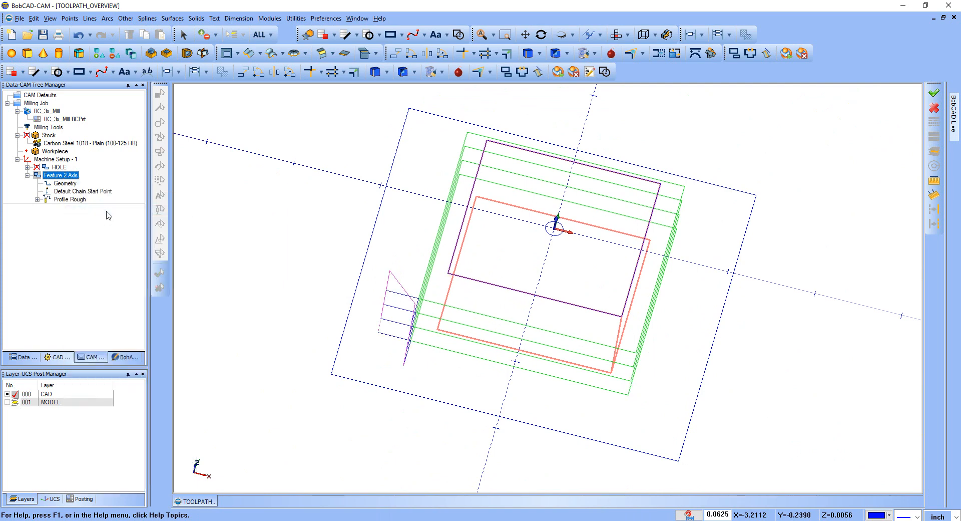
middle_click_drag(396, 306, 616, 219)
- Collapse the 2 Axis feature in the CAM tree and rename it PROFILE
left_click(64, 183)
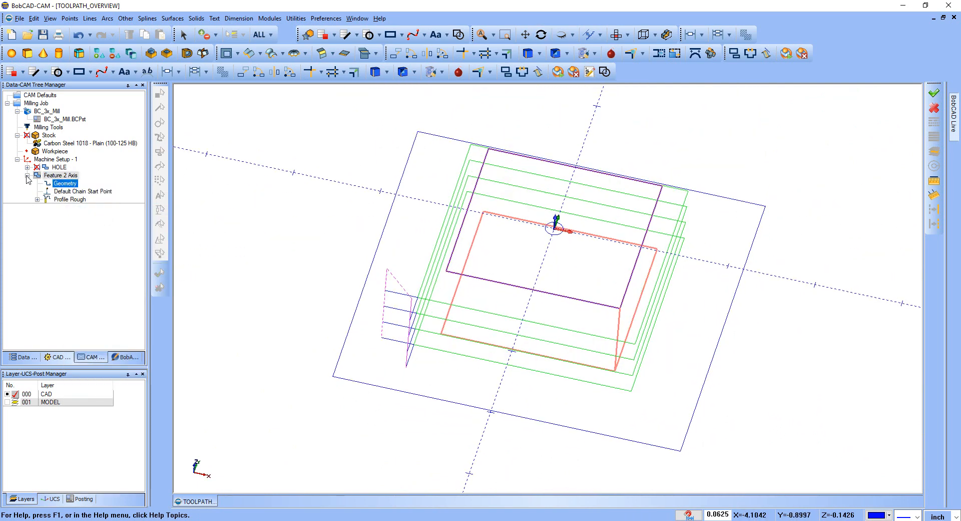
left_click(27, 175)
right_click(46, 175)
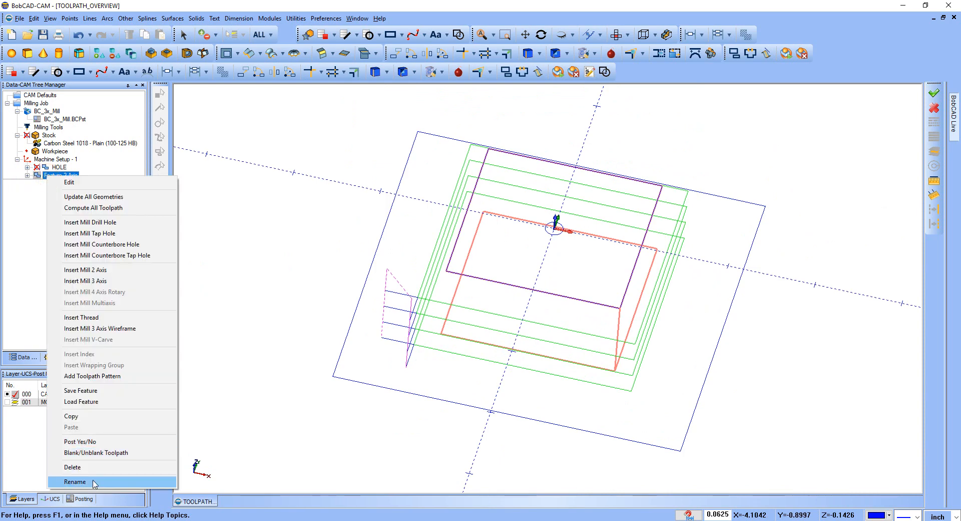
left_click(75, 481)
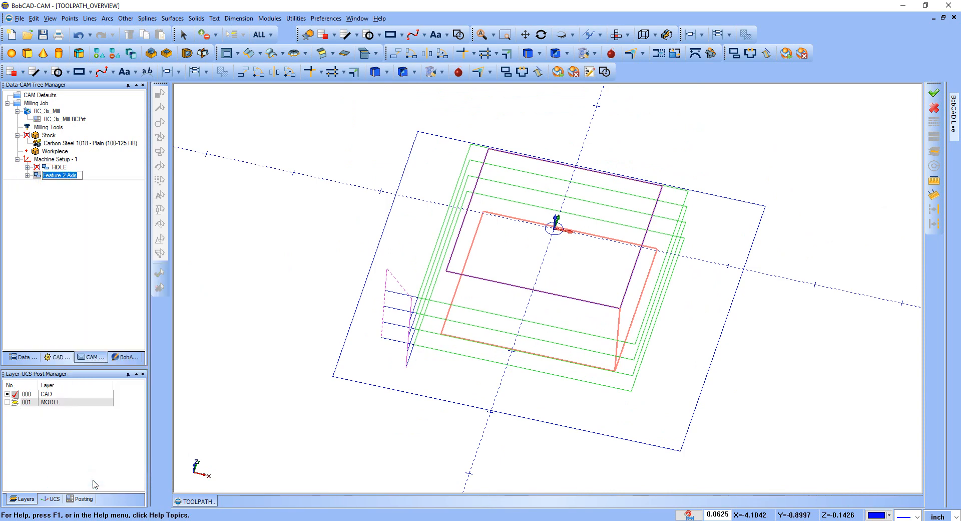
type("PROFILE")
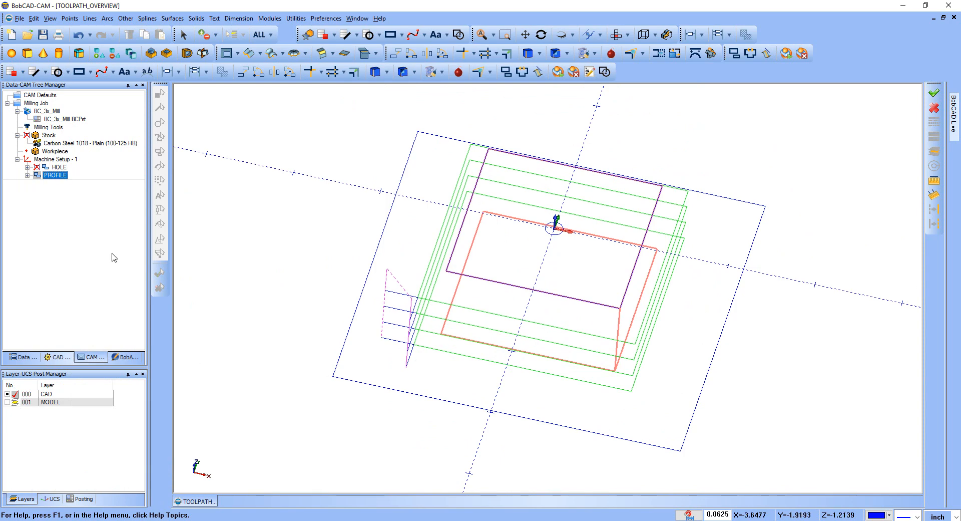
- Blank the PROFILE feature's toolpath and make the MODEL layer visible
right_click(54, 175)
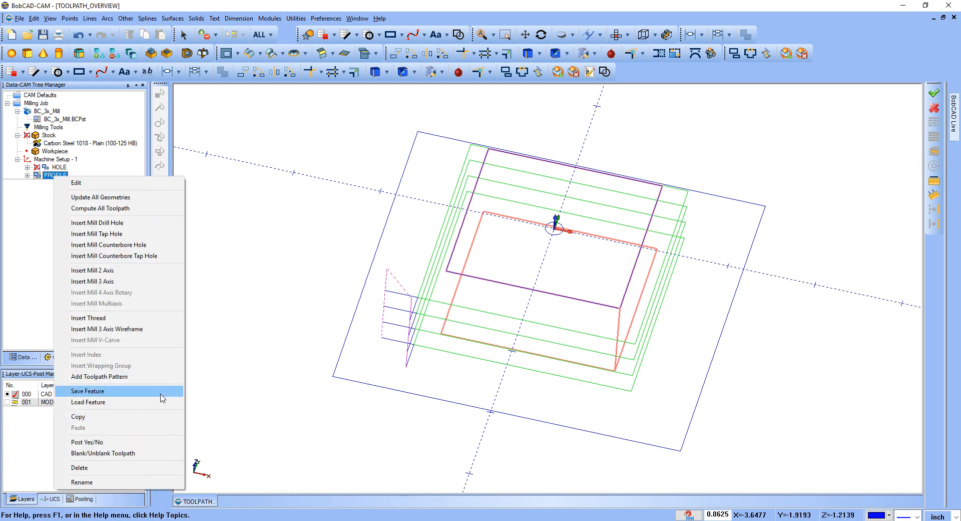
left_click(140, 452)
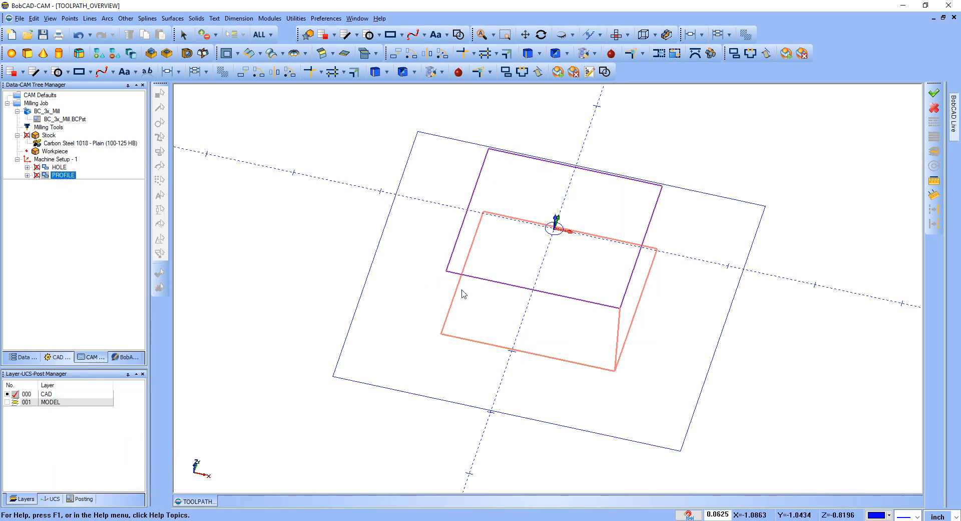
left_click(7, 402)
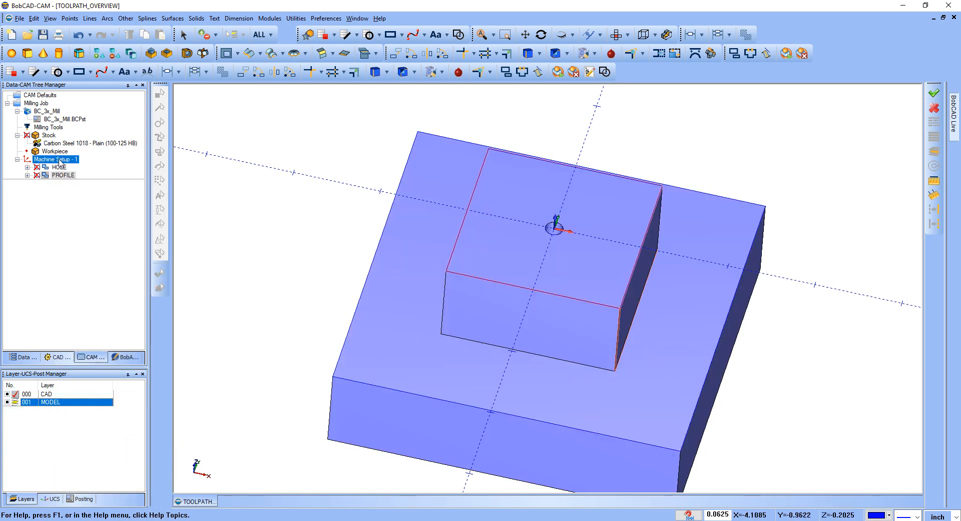
- Unblank the PROFILE toolpath, examine it against the solid model, and blank it again
left_click(61, 174)
right_click(57, 175)
left_click(108, 453)
scroll(482, 303, "down", 3)
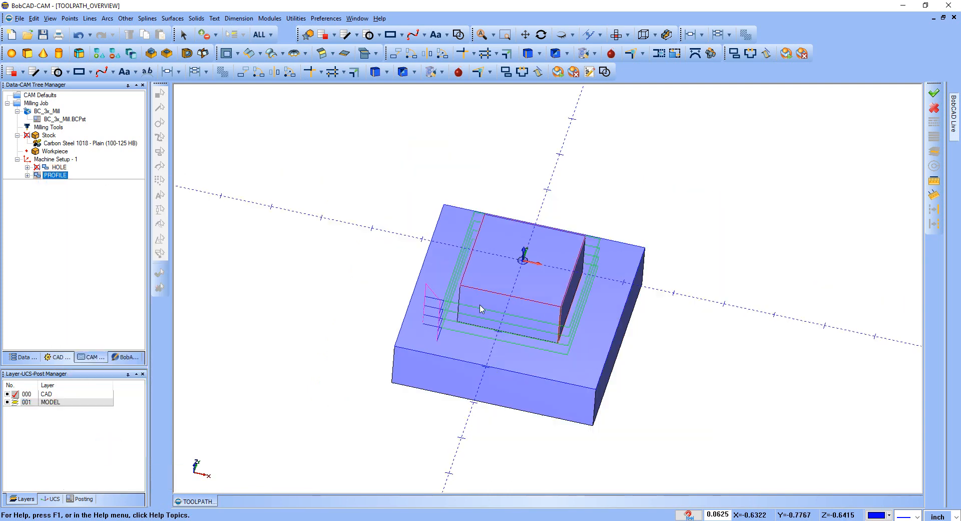
middle_click_drag(512, 311, 459, 273)
scroll(463, 292, "up", 2)
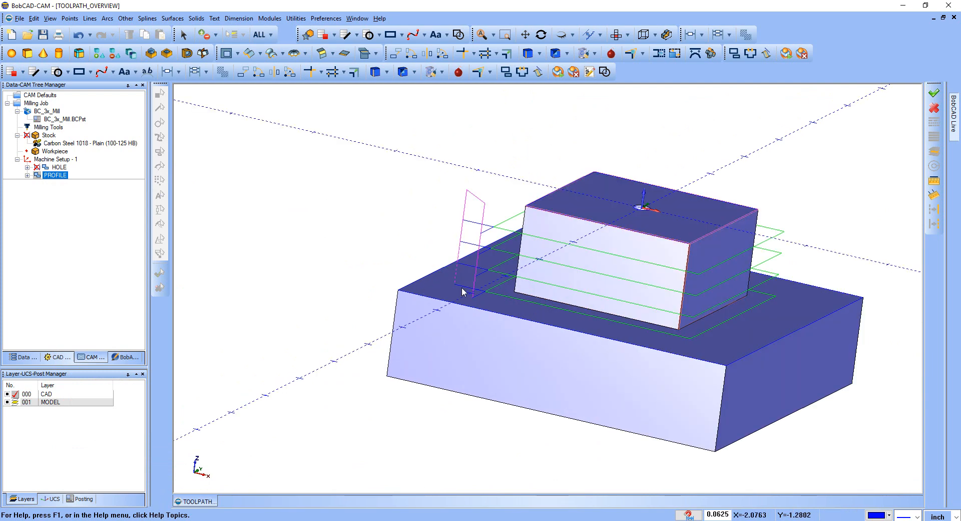
right_click(49, 175)
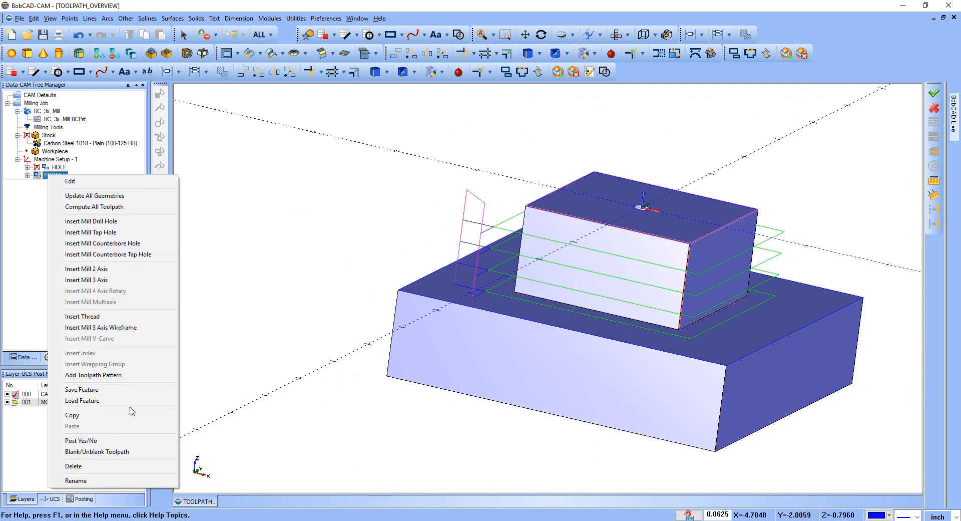
left_click(105, 451)
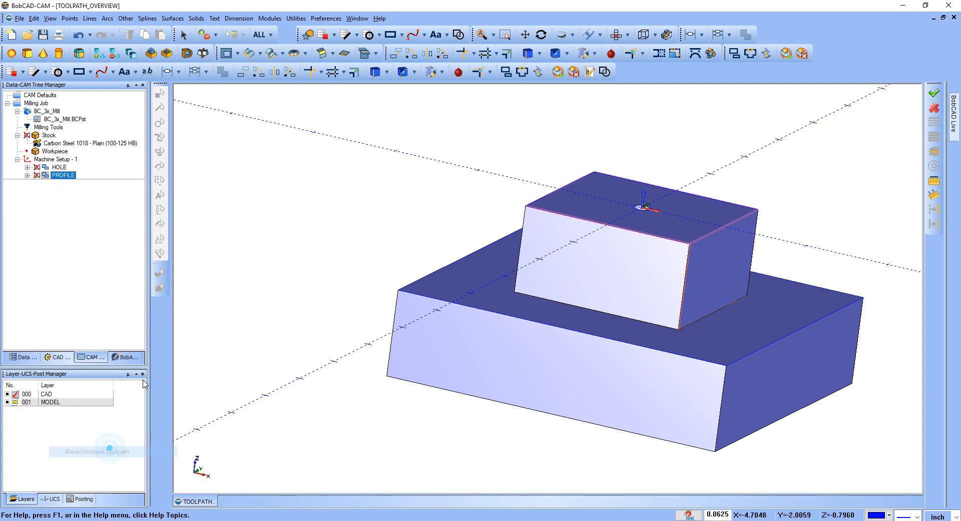
- Open the HOLE feature for editing and set its rapid plane to 0.1000
right_click(59, 167)
left_click(80, 173)
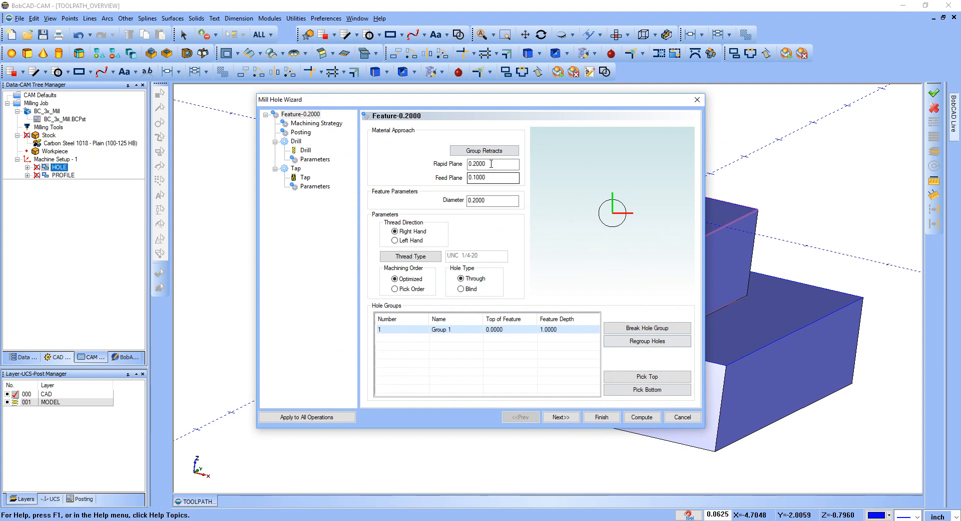
left_click_drag(491, 164, 477, 164)
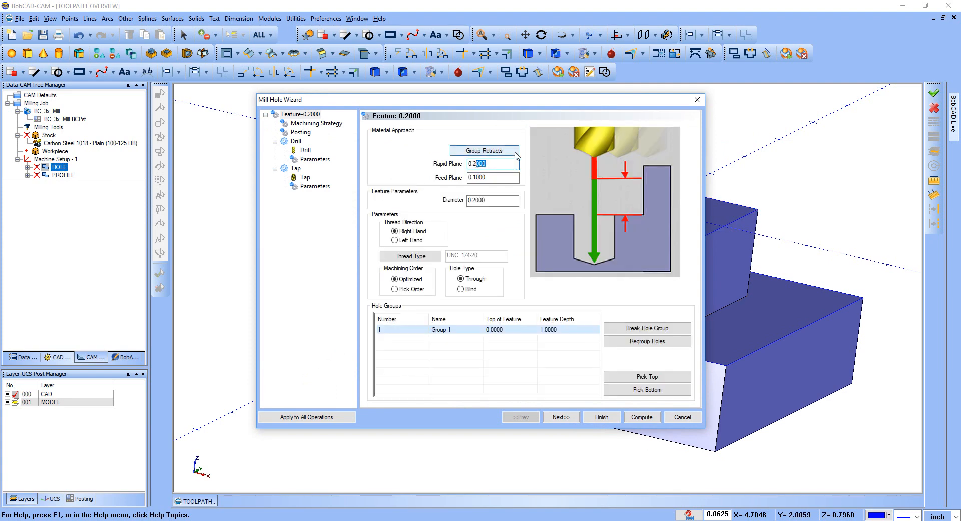
key("BackSpace")
key("BackSpace")
type("1")
key("Tab")
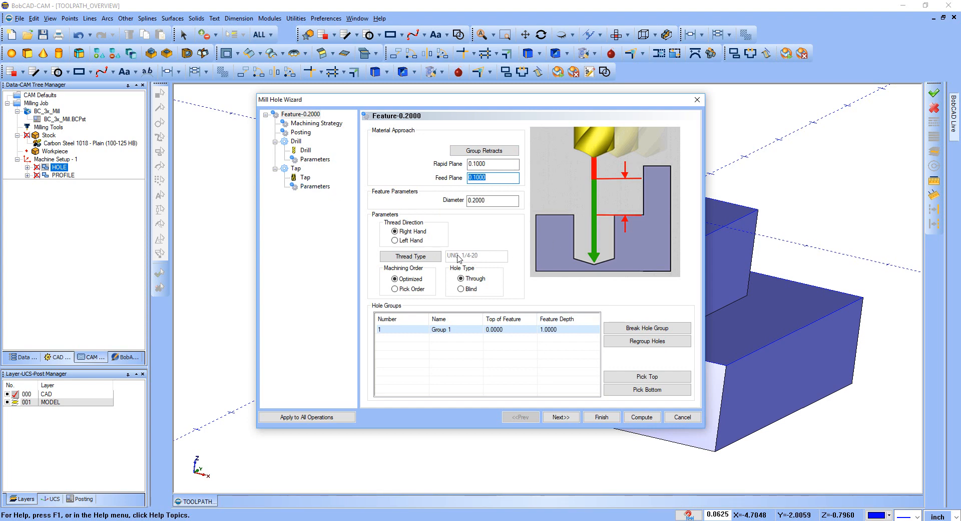
- Check the hole's thread type and thread size options without changing them, and set the hole type to Blind
left_click(414, 258)
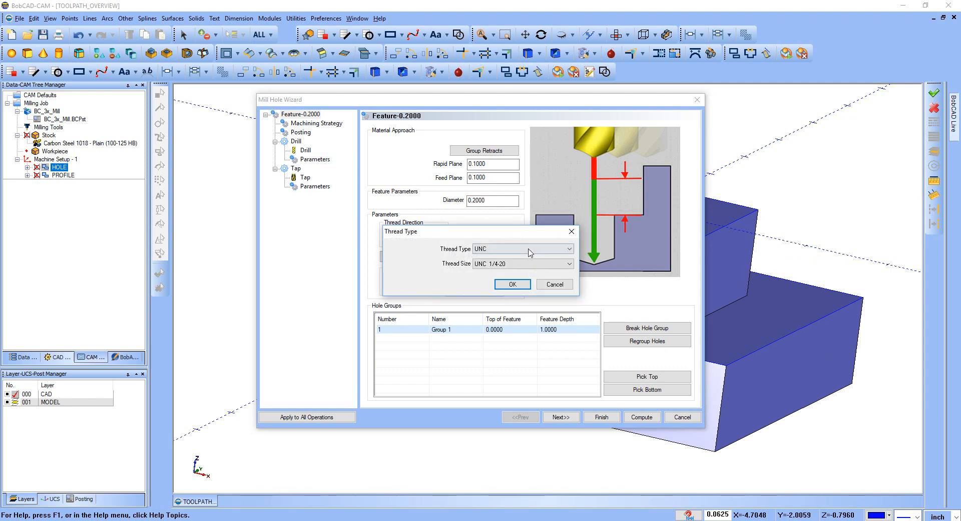
left_click(498, 248)
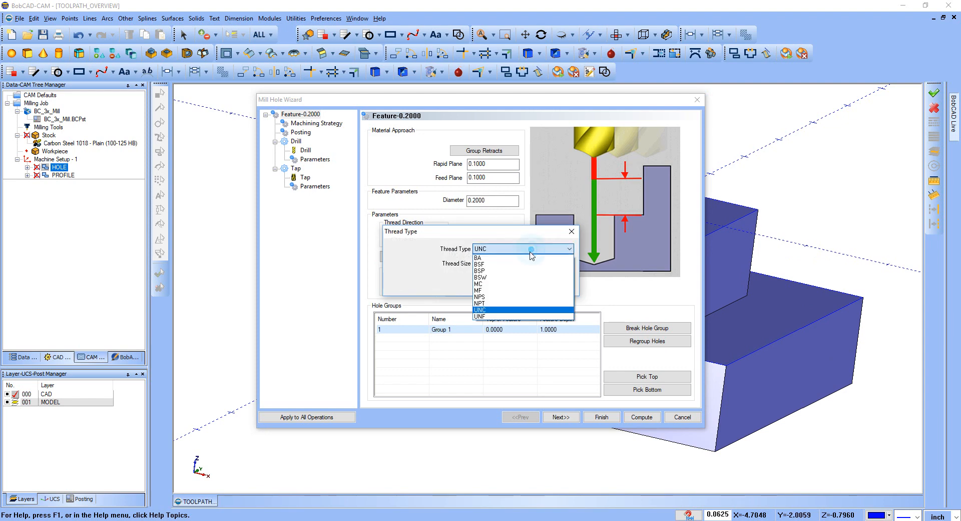
left_click(426, 253)
left_click(501, 264)
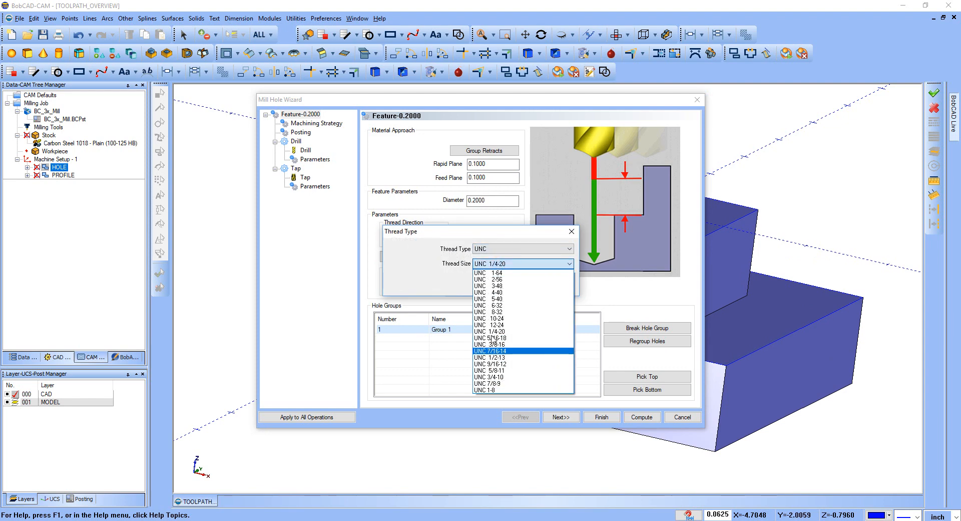
left_click(427, 250)
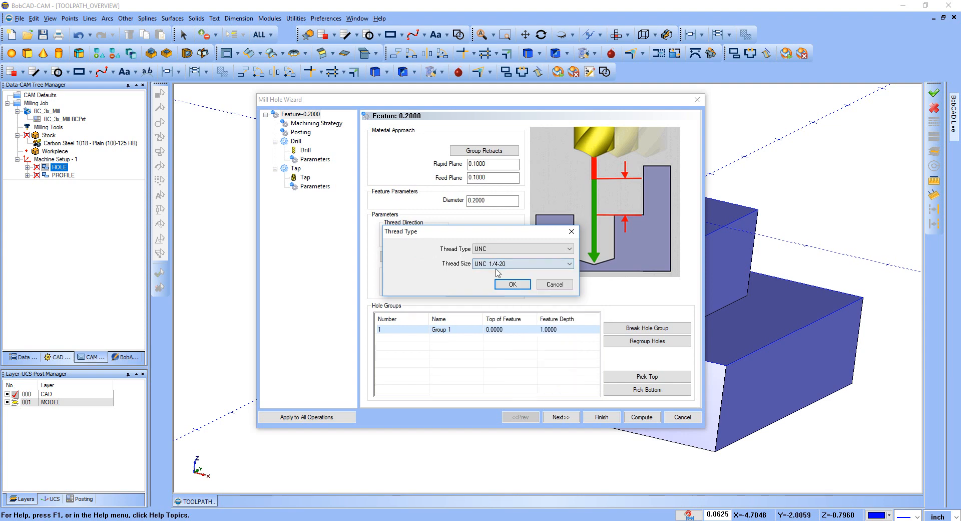
left_click(554, 281)
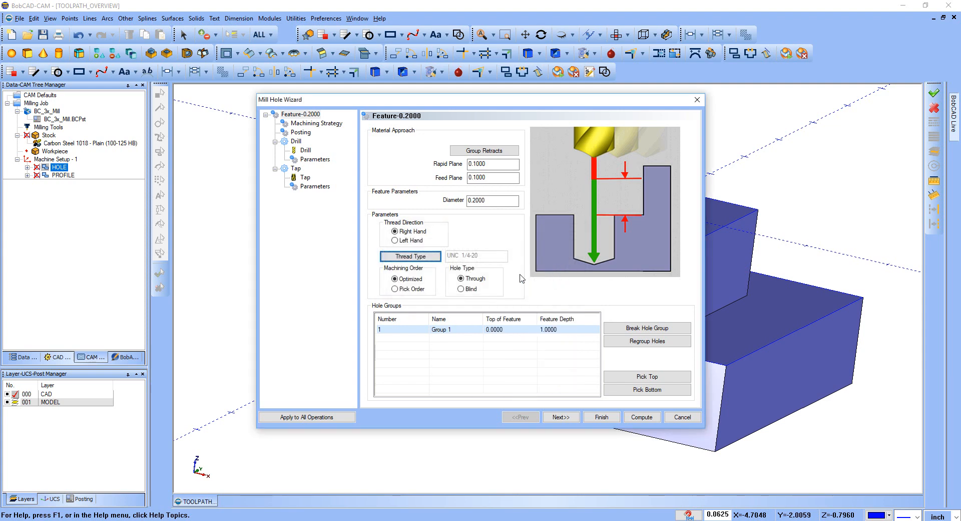
left_click(466, 293)
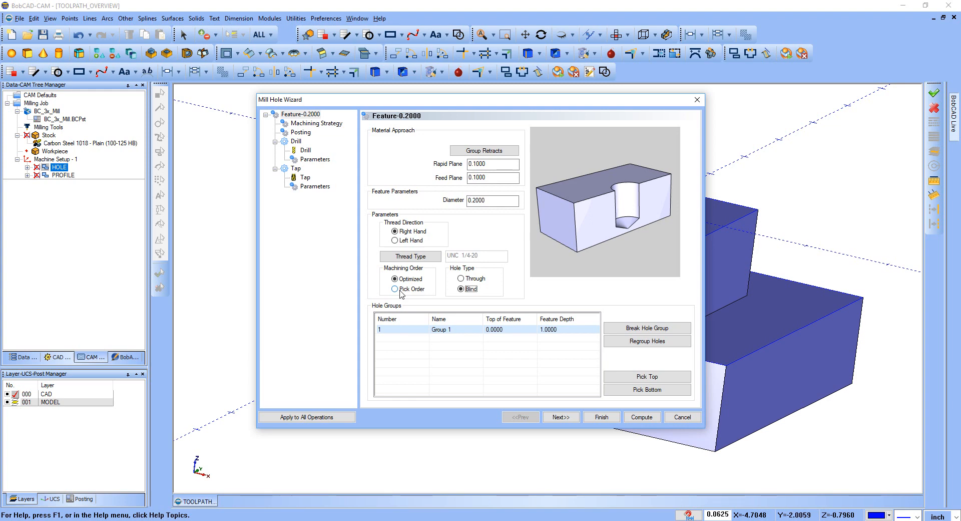
- Pick the hole group's top reference on the upper block and its bottom reference at the hole in the model
left_click(652, 377)
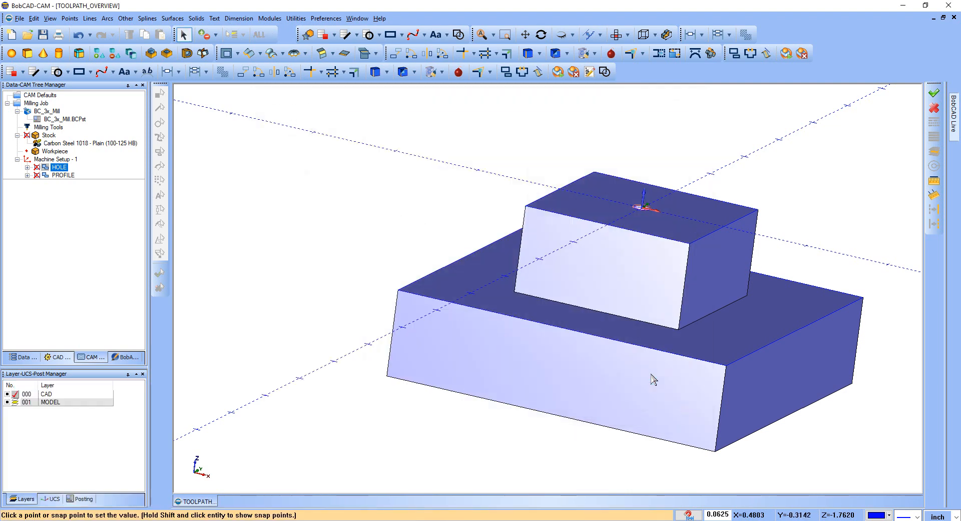
left_click(627, 230)
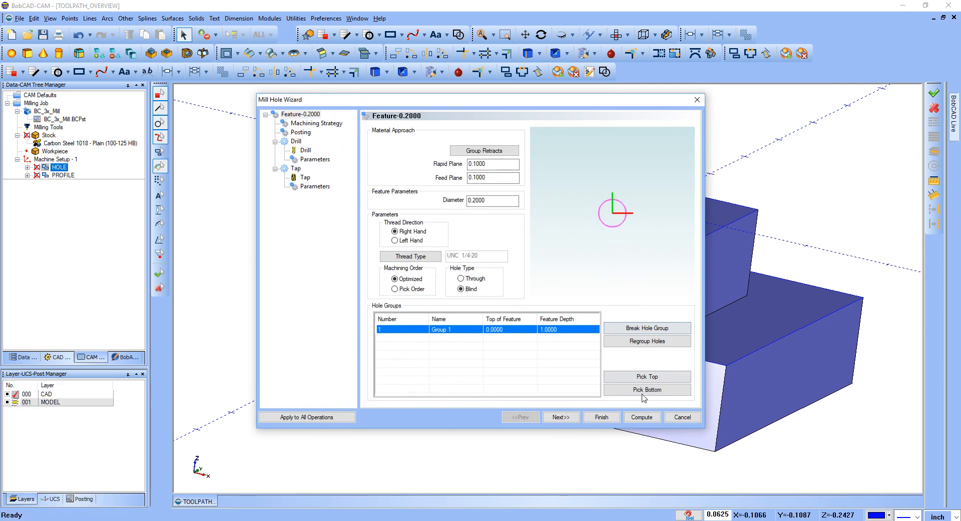
left_click(638, 390)
middle_click_drag(634, 191, 600, 250)
scroll(648, 203, "up", 4)
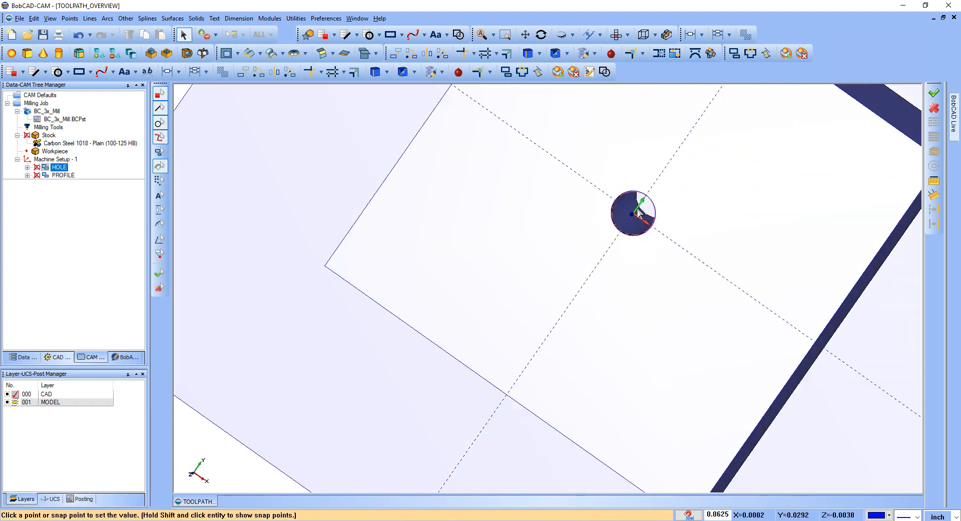
left_click(641, 206)
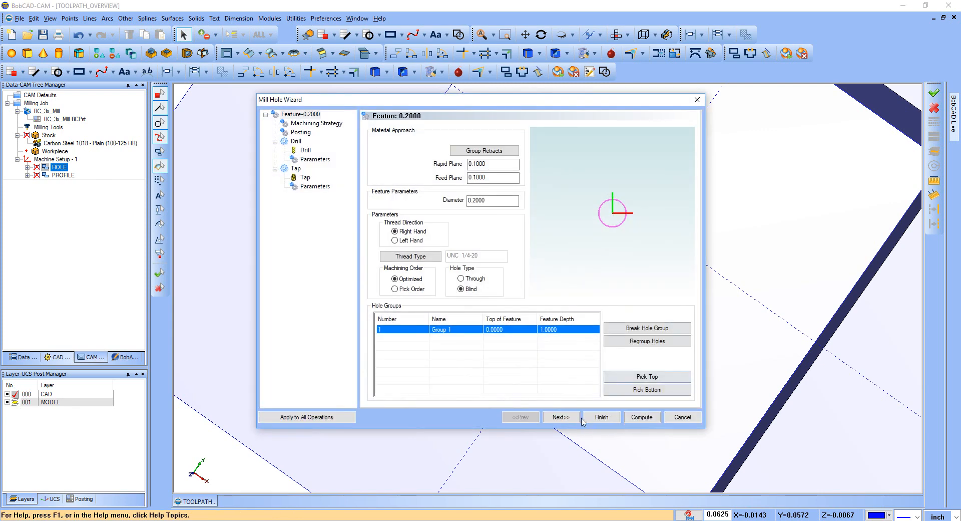
- Review the hole's machining strategy operations, posting parameters, drill tool data and tool crib without changing them
left_click(560, 418)
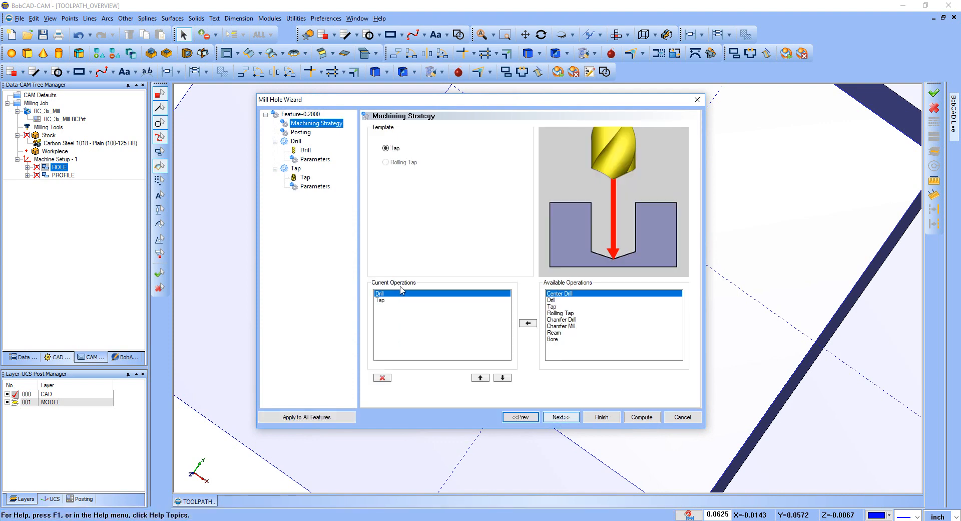
left_click(381, 300)
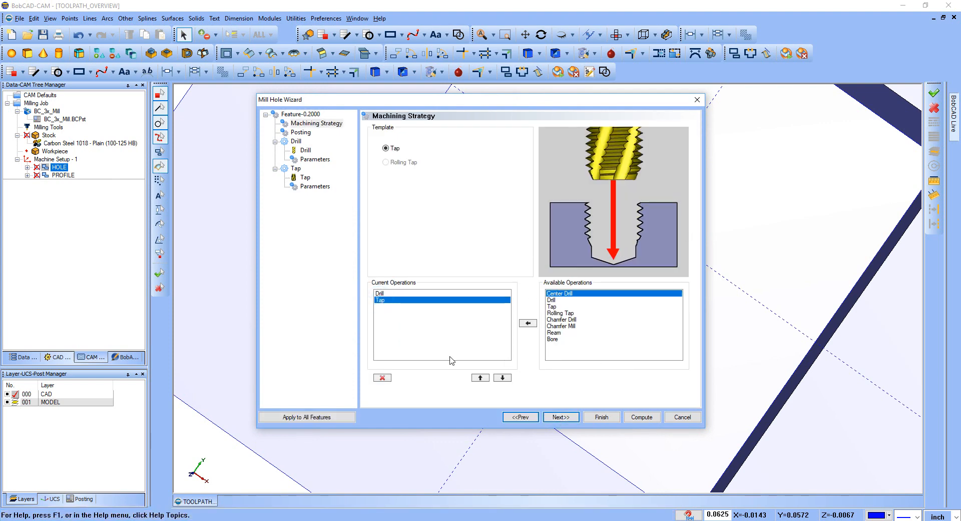
left_click(559, 326)
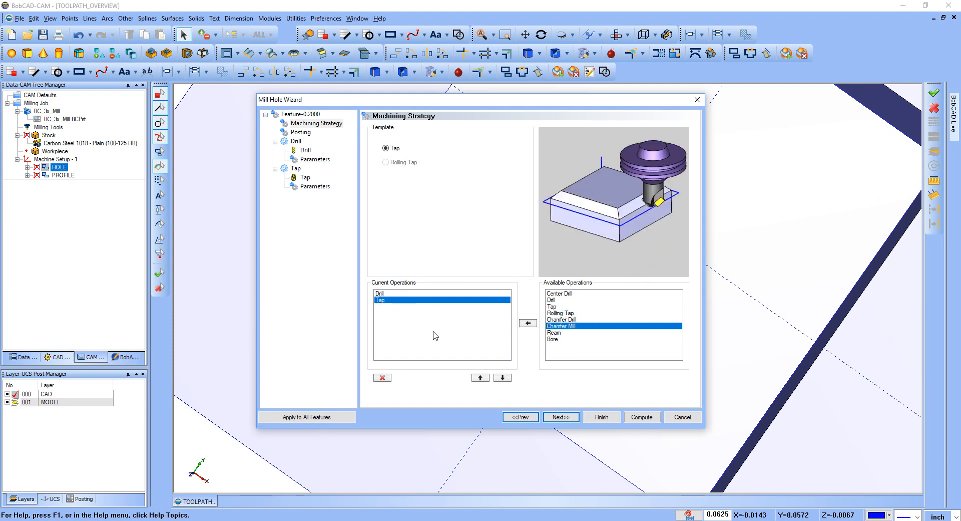
left_click(560, 417)
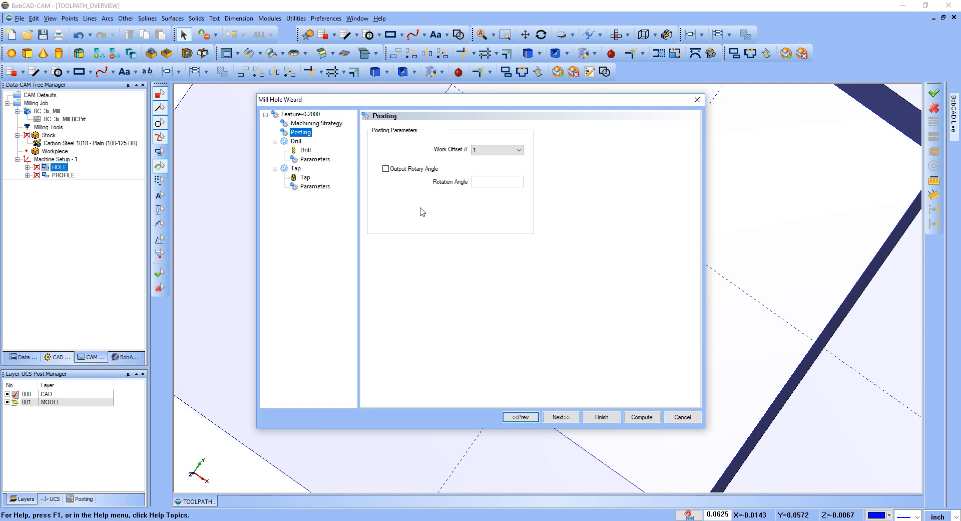
left_click(561, 417)
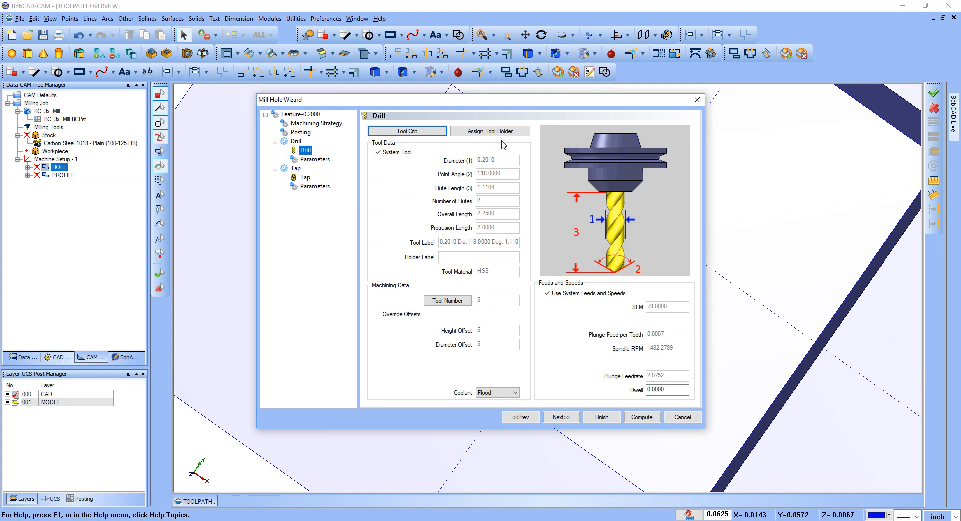
left_click(408, 131)
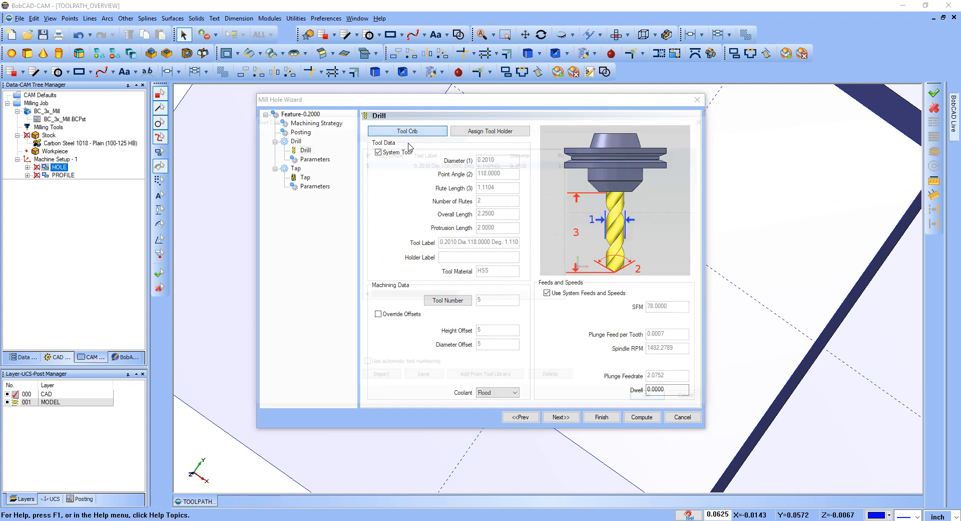
left_click(692, 400)
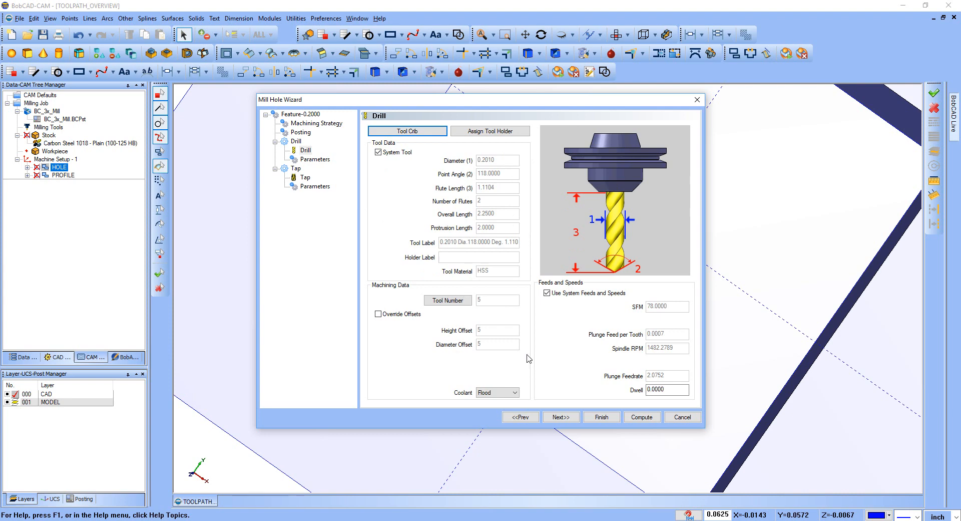
- Turn off Use Cutting Conditions for the drill operation and set its overall depth to 1.1
left_click(560, 418)
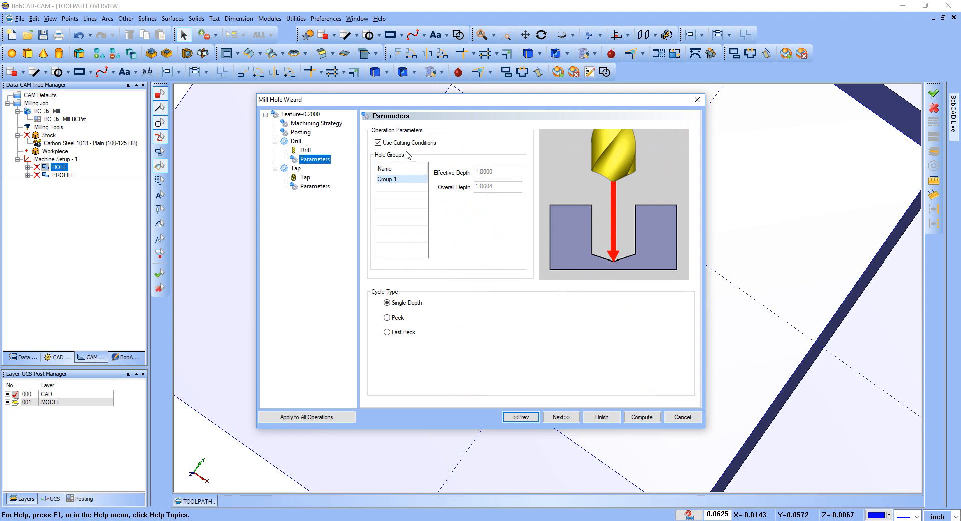
left_click(379, 144)
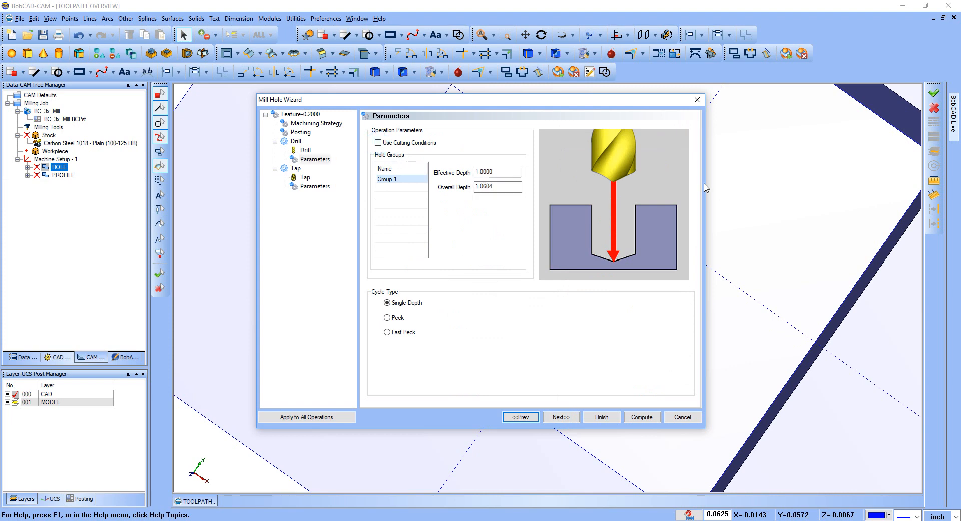
left_click(502, 189)
type("1.1")
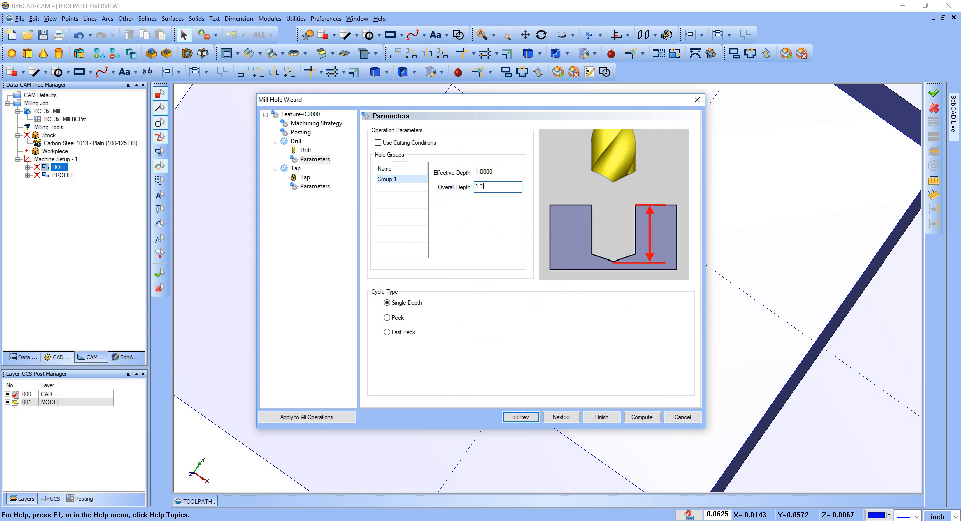
key("Tab")
- Check the drill's tool data and set the drill operation's overall depth to 1
left_click(304, 150)
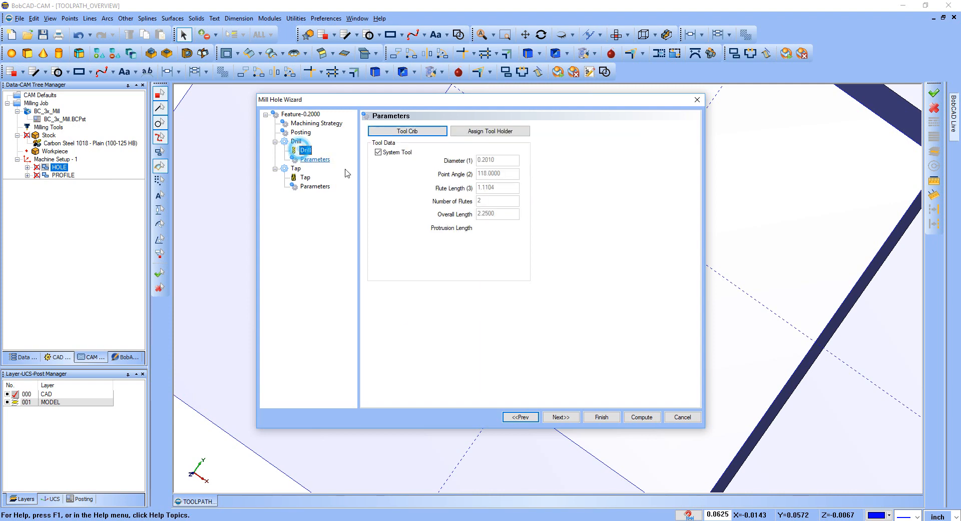
left_click(314, 159)
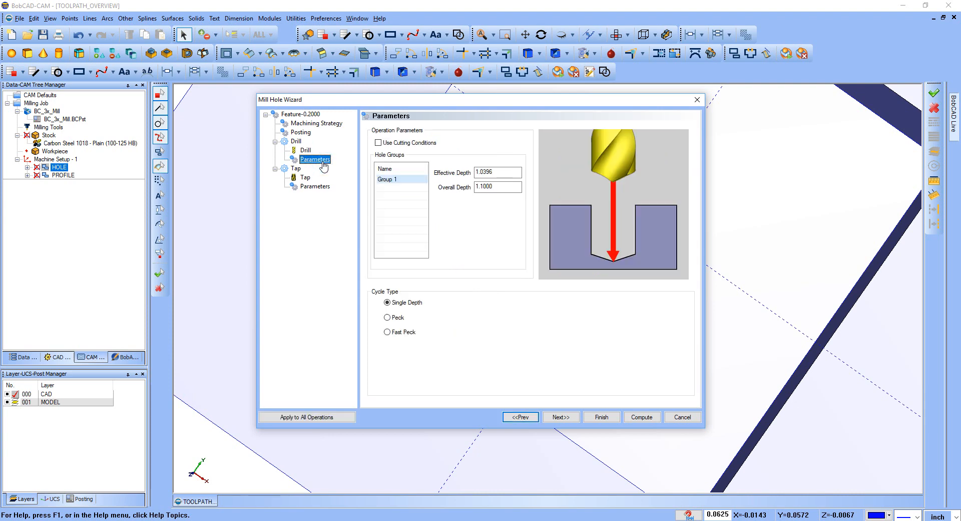
left_click(511, 186)
type("1")
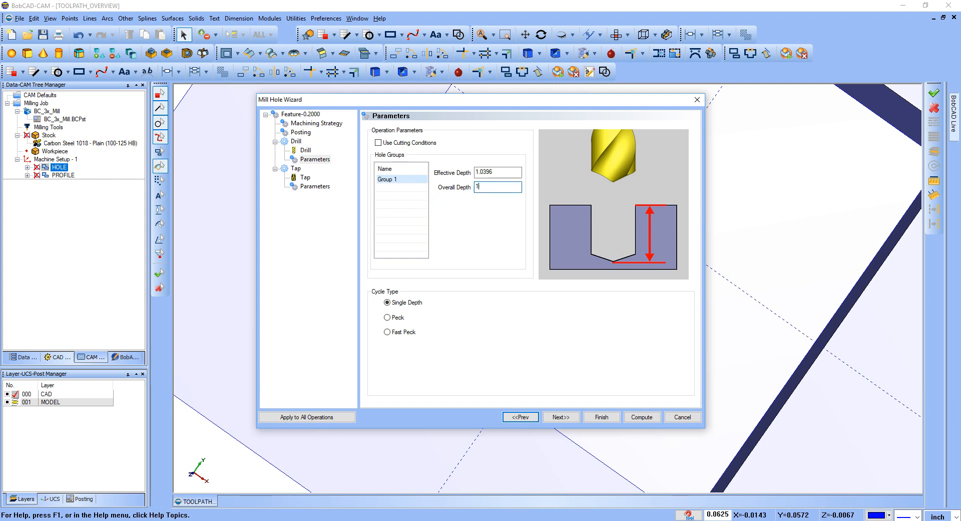
key("Tab")
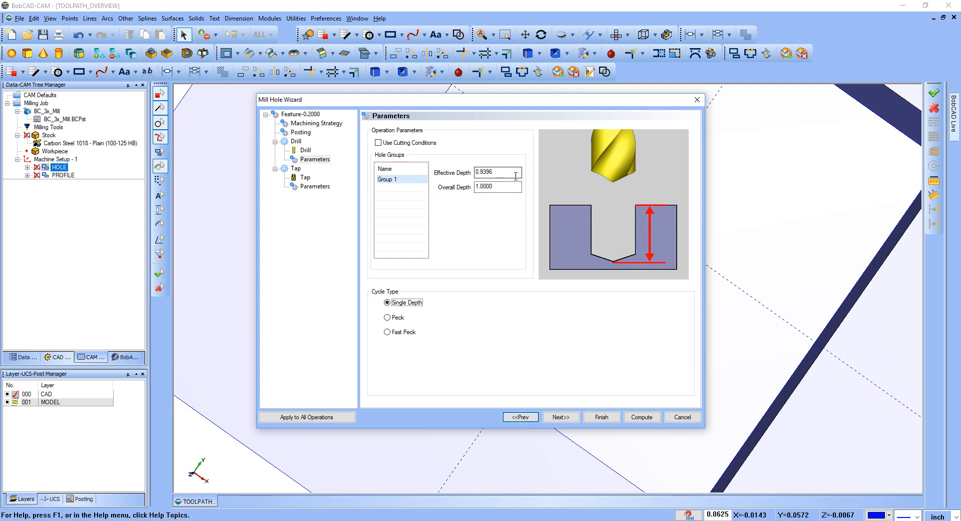
left_click_drag(512, 172, 417, 184)
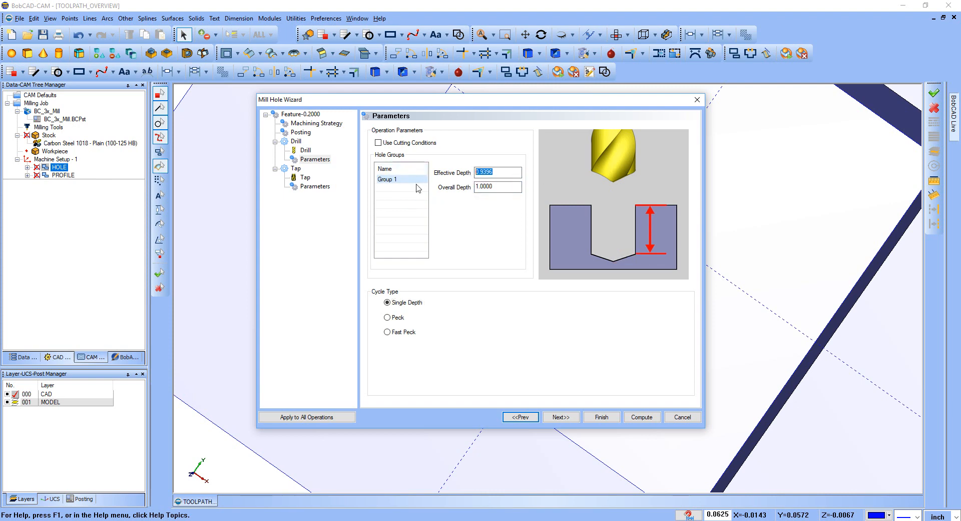
- Compare the Peck and Fast Peck cycle types for the drill operation and choose Peck
left_click(388, 317)
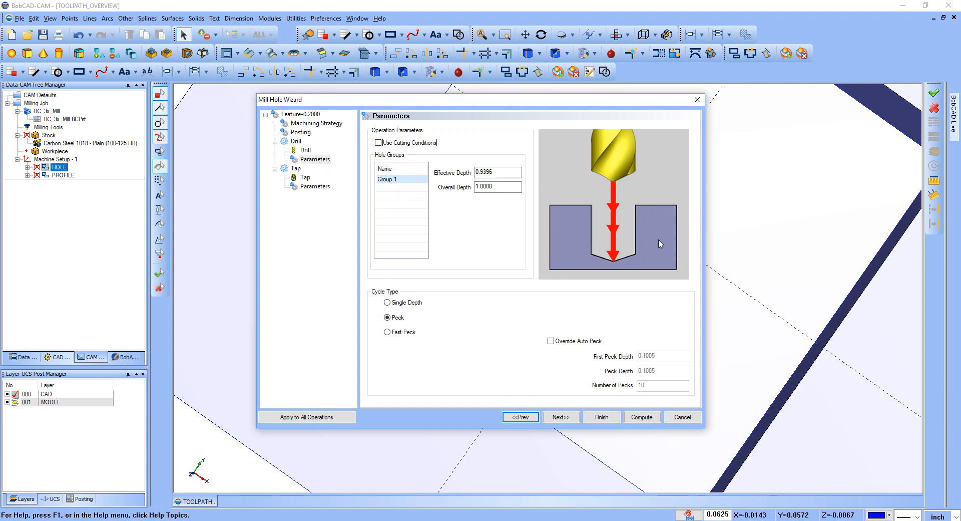
left_click(388, 331)
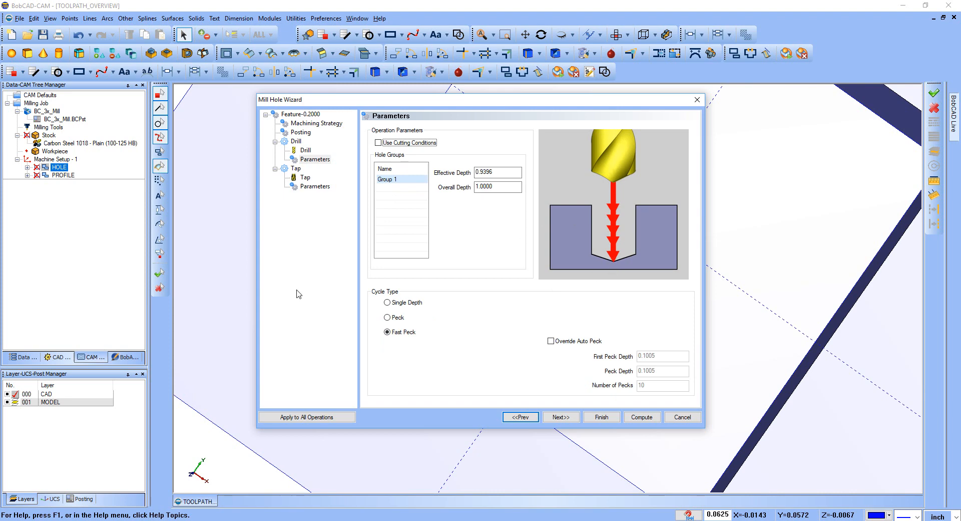
left_click(388, 317)
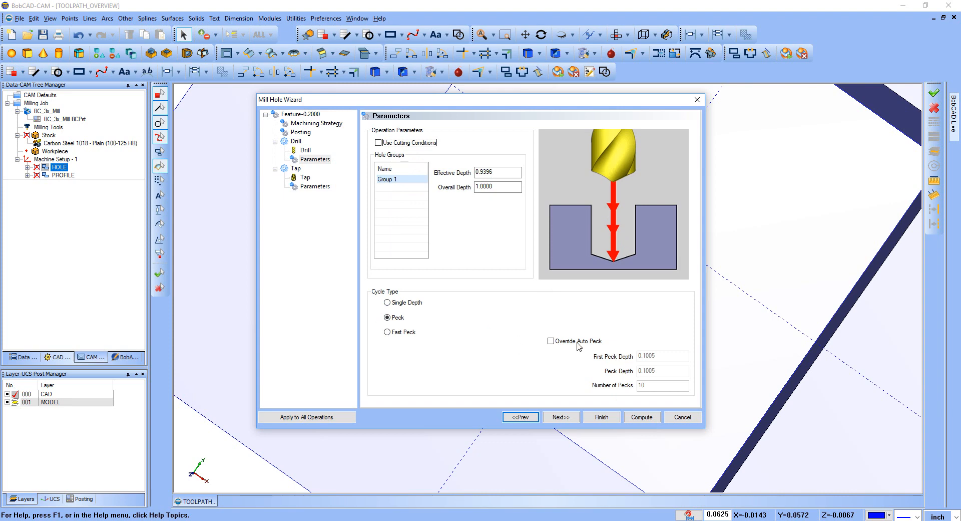
- Override the automatic peck values and set both the first peck depth and the peck depth to 0.2000
left_click(551, 341)
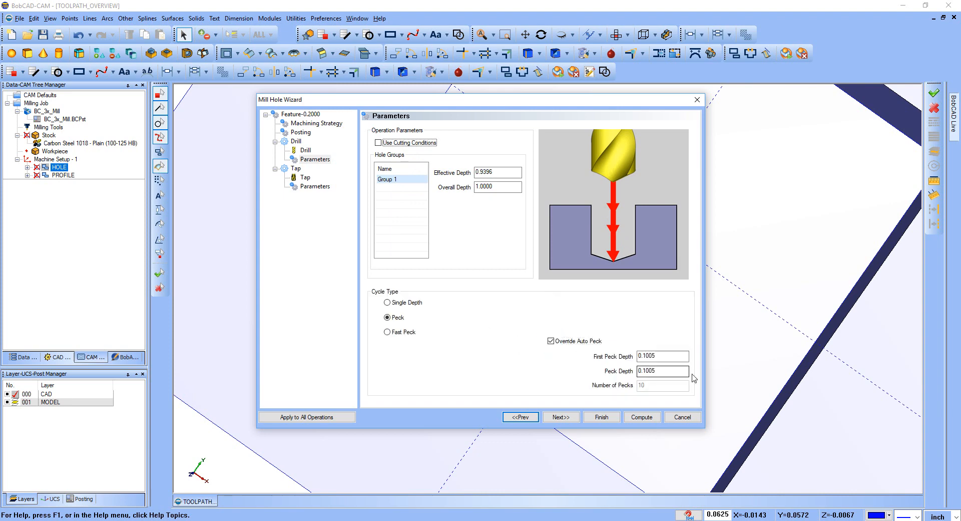
left_click(679, 371)
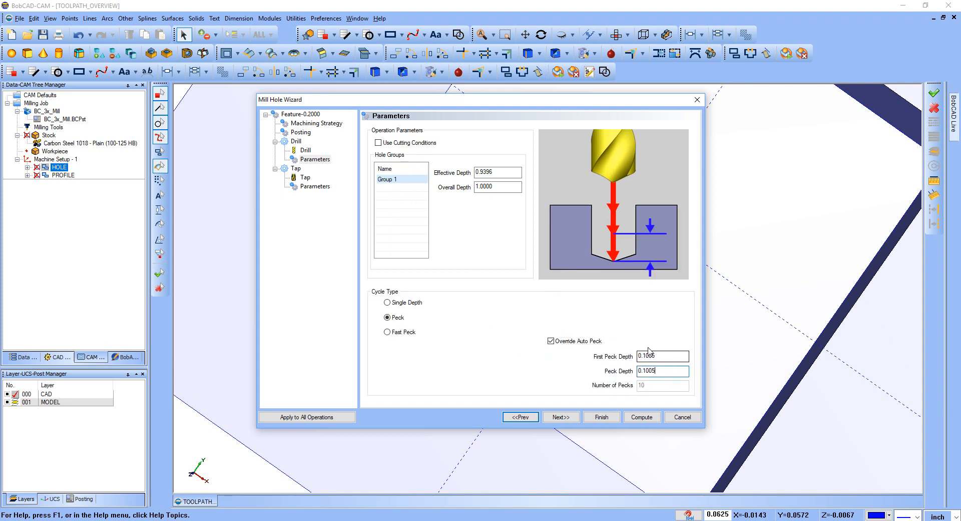
left_click(665, 353)
left_click_drag(655, 355, 645, 371)
type("2000")
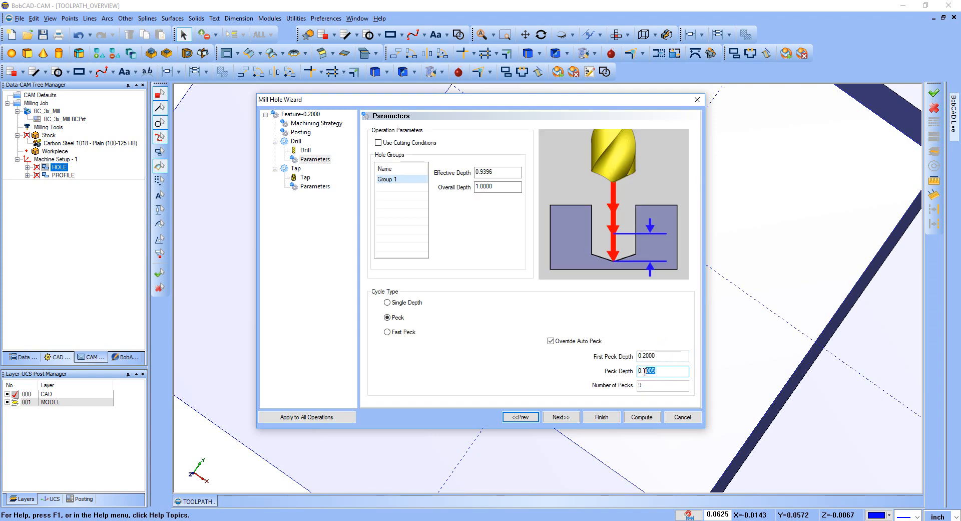
type("2000")
- Turn off Use Cutting Conditions for the tap operation, set its overall depth to 1, and compute the hole toolpath
left_click(562, 416)
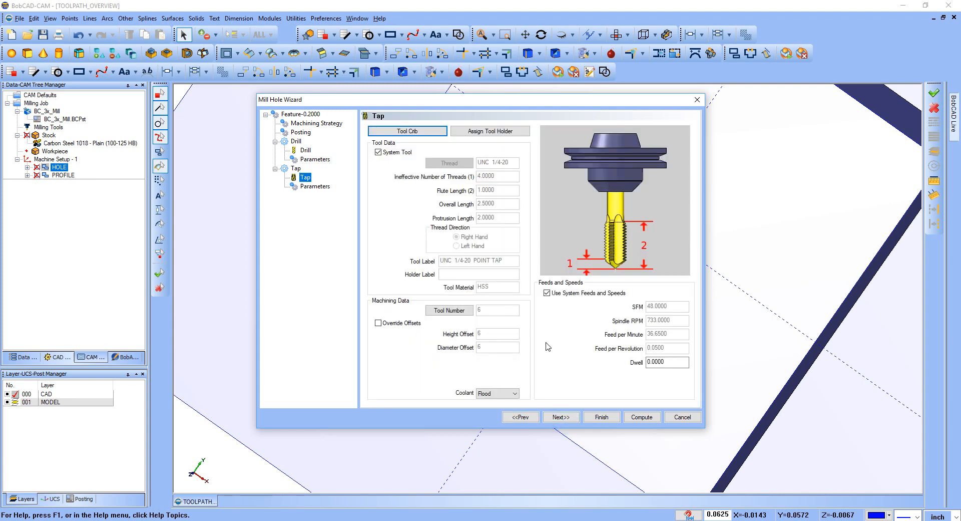
left_click(561, 417)
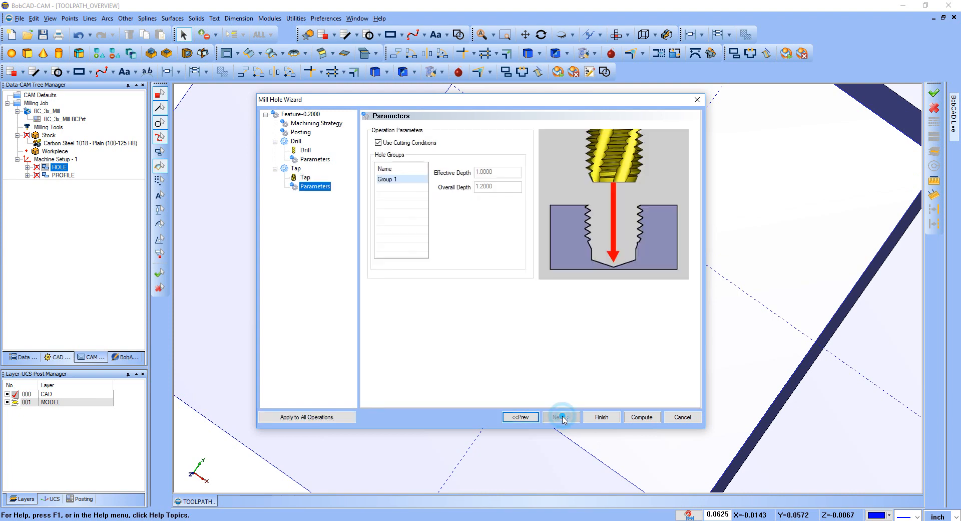
left_click(379, 143)
left_click(490, 186)
left_click_drag(490, 188, 482, 189)
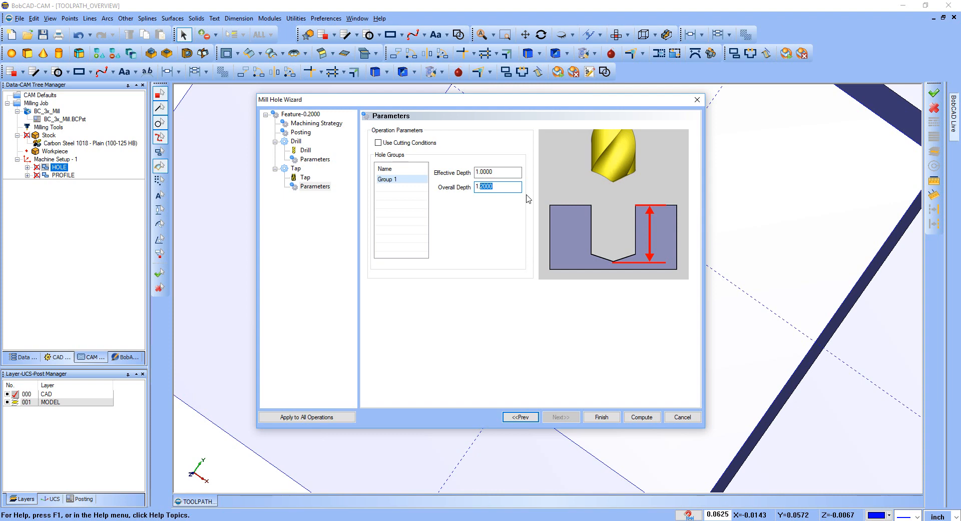
key("BackSpace")
key("BackSpace")
key("Return")
left_click(641, 416)
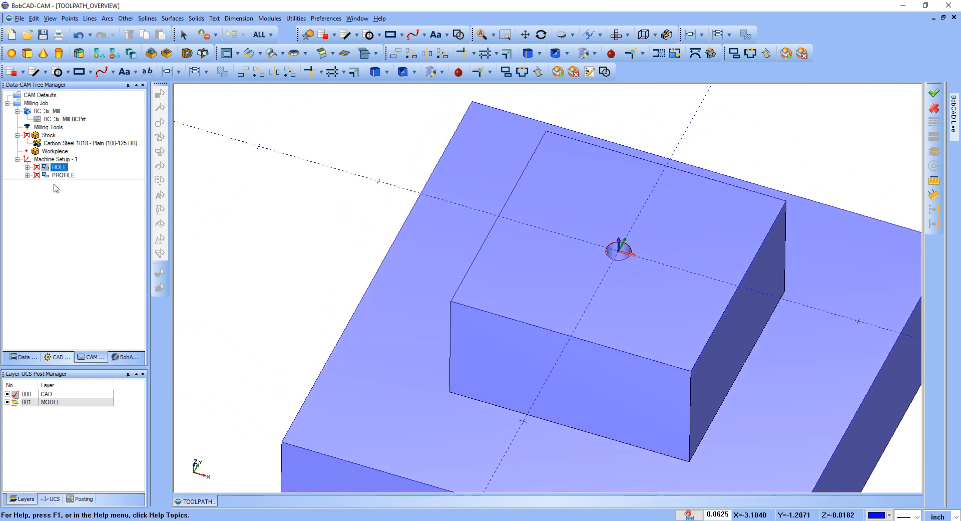
left_click(63, 176)
right_click(54, 167)
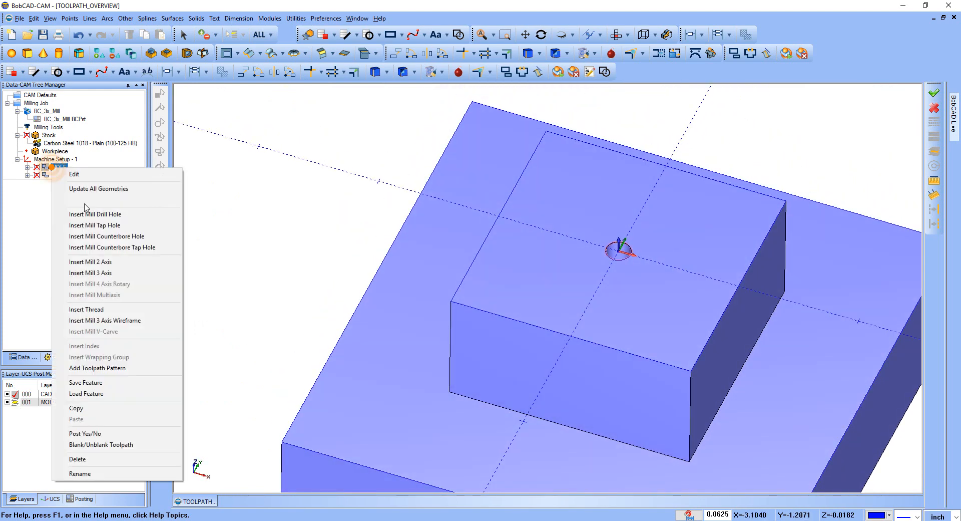
left_click(100, 444)
left_click(64, 174, "ctrl")
right_click(64, 174)
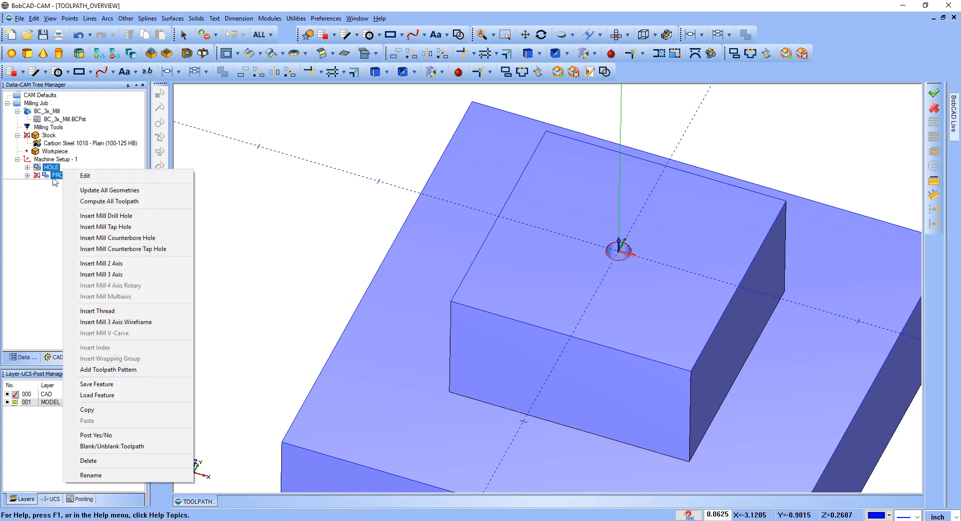
left_click(121, 446)
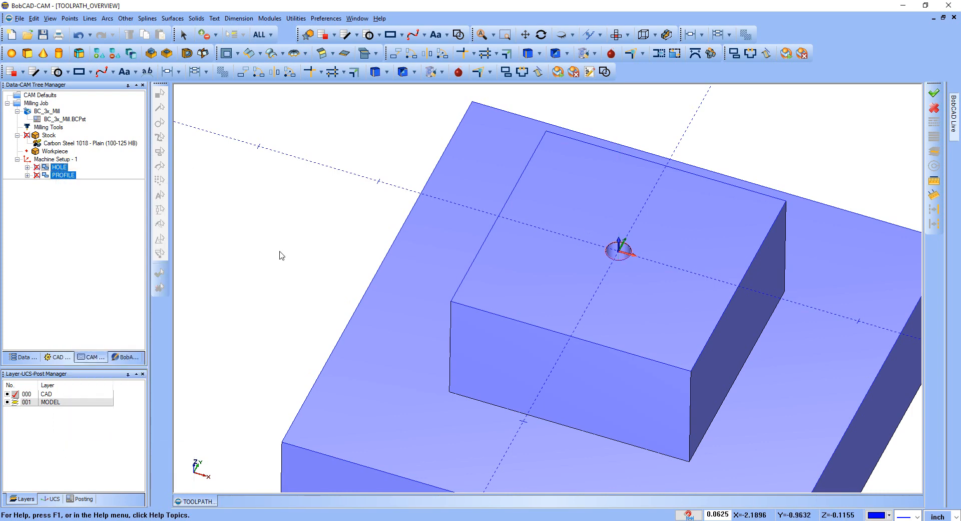
- Unblank the toolpaths of both the HOLE and PROFILE features
left_click(27, 160)
left_click(52, 167)
right_click(50, 166)
left_click(132, 444)
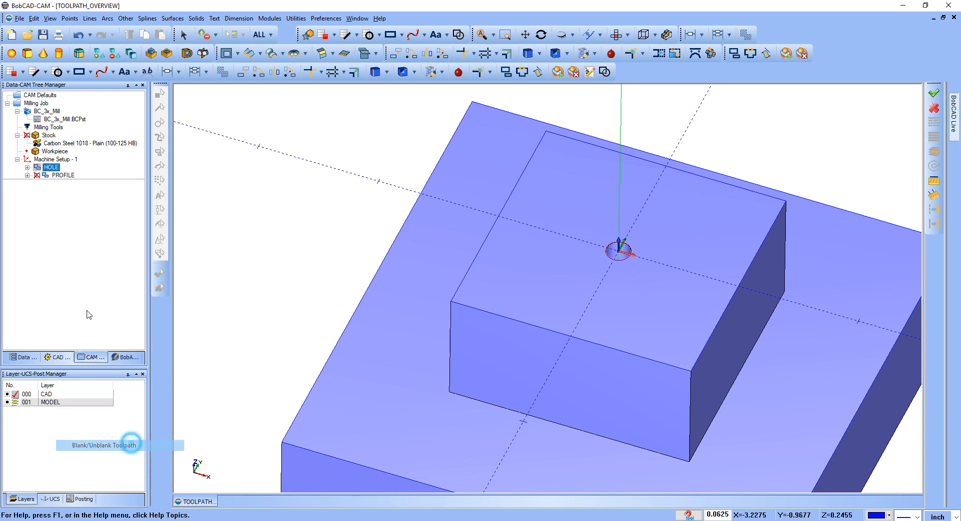
left_click(62, 175, "ctrl")
right_click(52, 176)
left_click(113, 455)
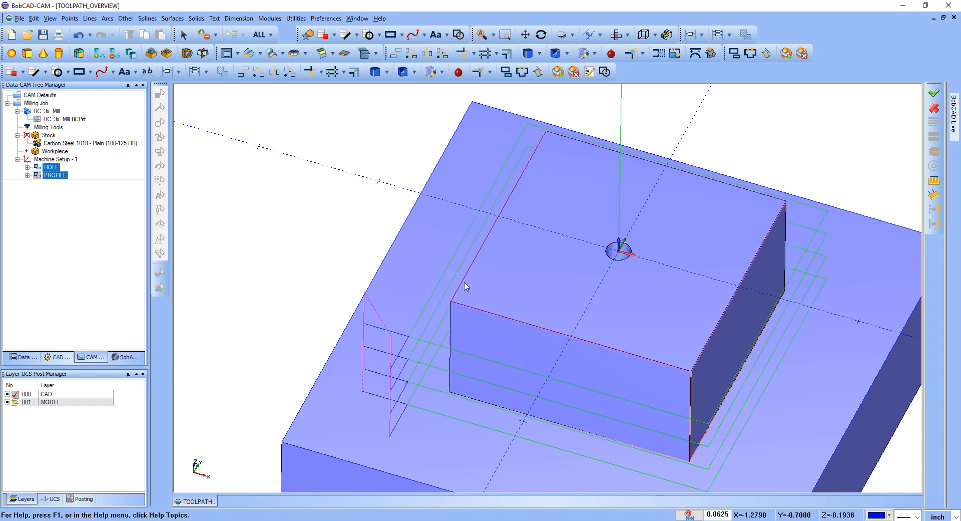
- Review the Mill 3 Axis wizard's Z Level Rough patterns and parameters and its machining strategies, and close it without adding a feature
scroll(495, 247, "down", 2)
middle_click_drag(509, 251, 571, 211)
right_click(56, 159)
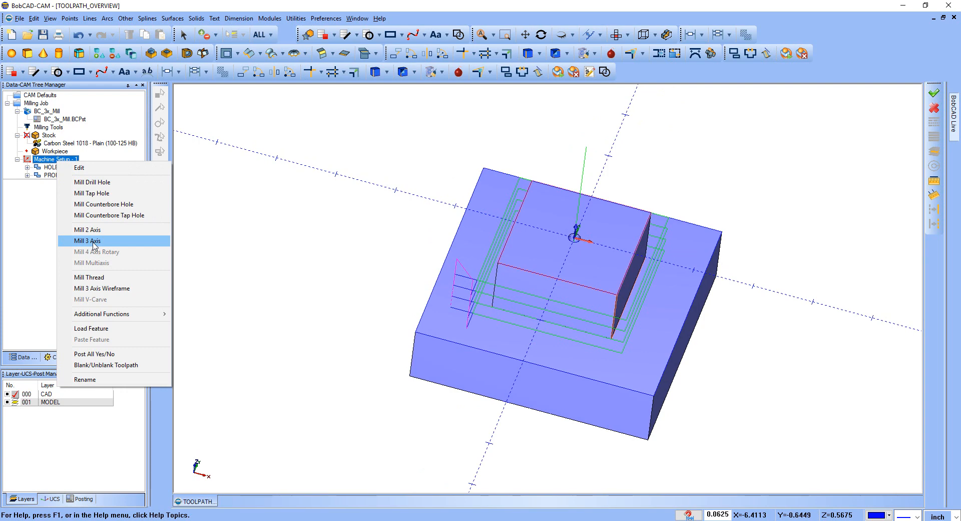
left_click(93, 242)
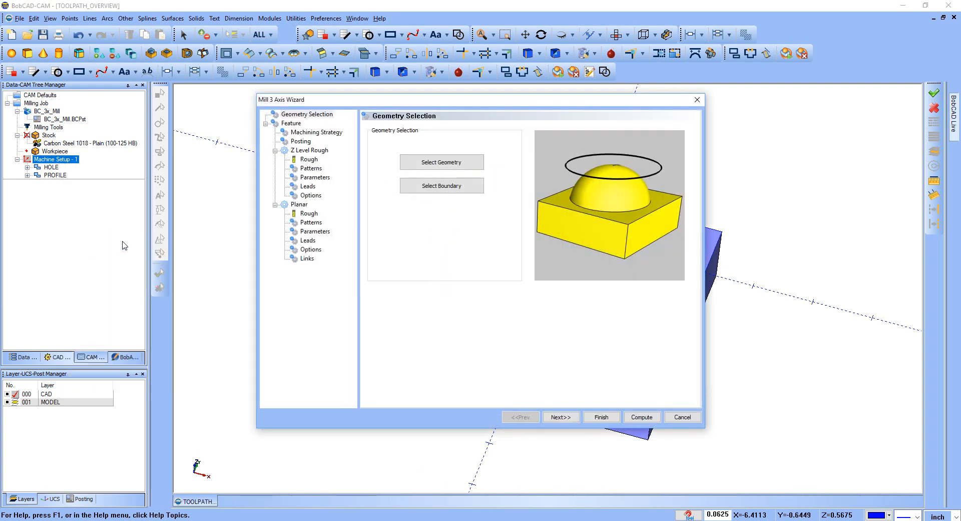
left_click(309, 159)
left_click(311, 168)
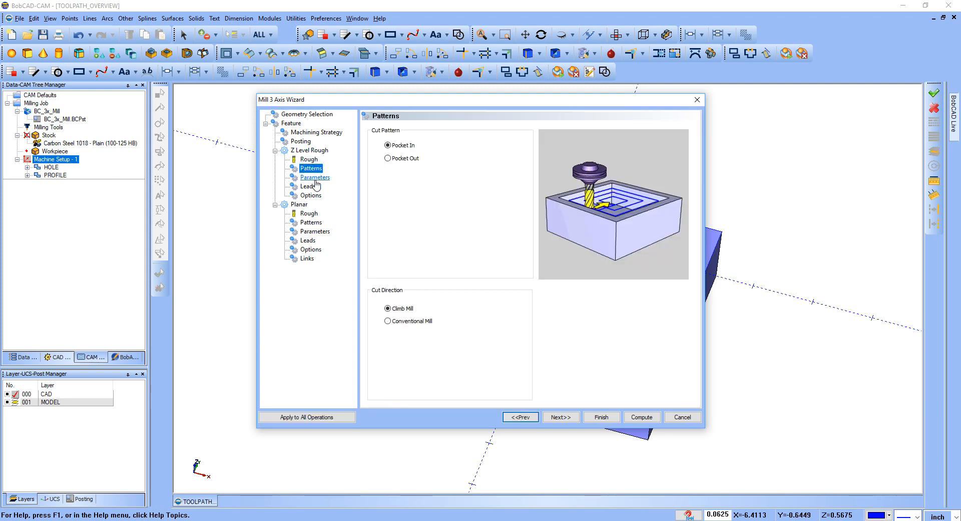
left_click(314, 177)
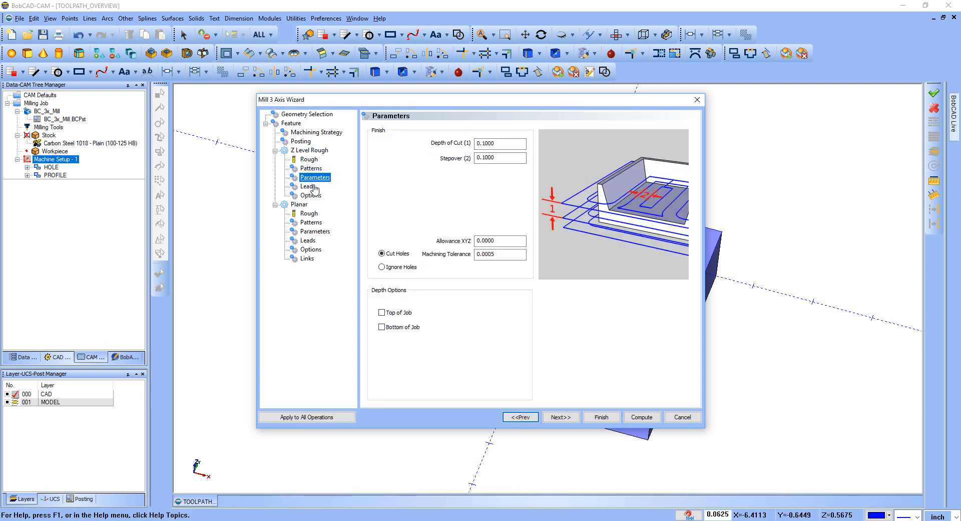
left_click(309, 150)
left_click(300, 141)
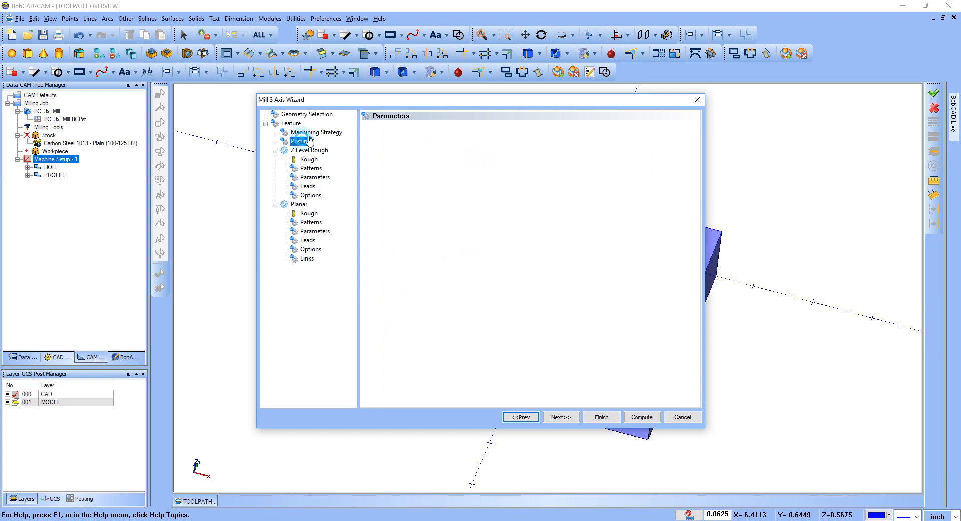
left_click(310, 133)
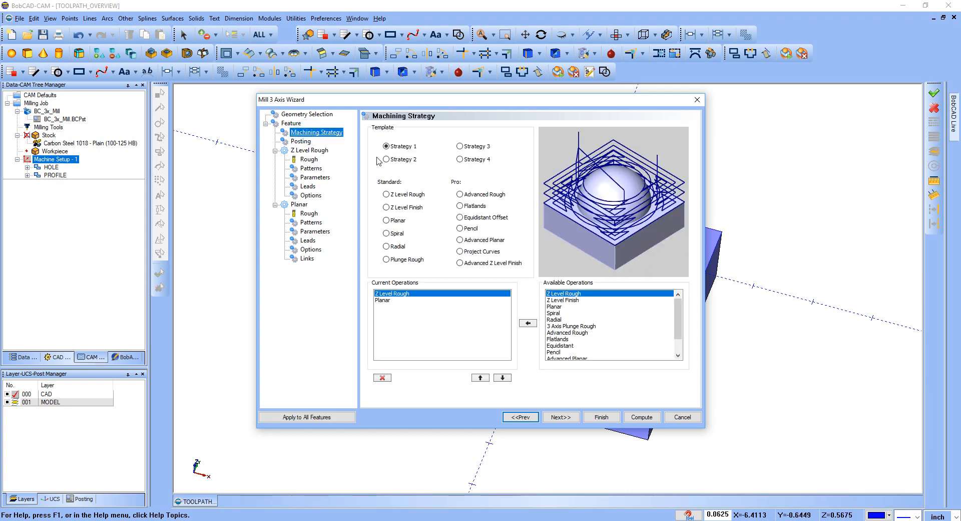
left_click(691, 419)
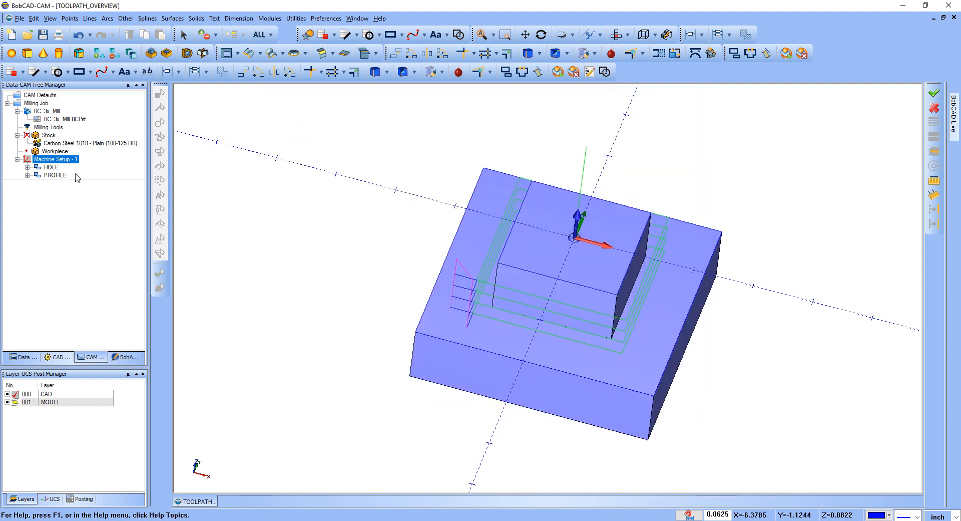
right_click(44, 160)
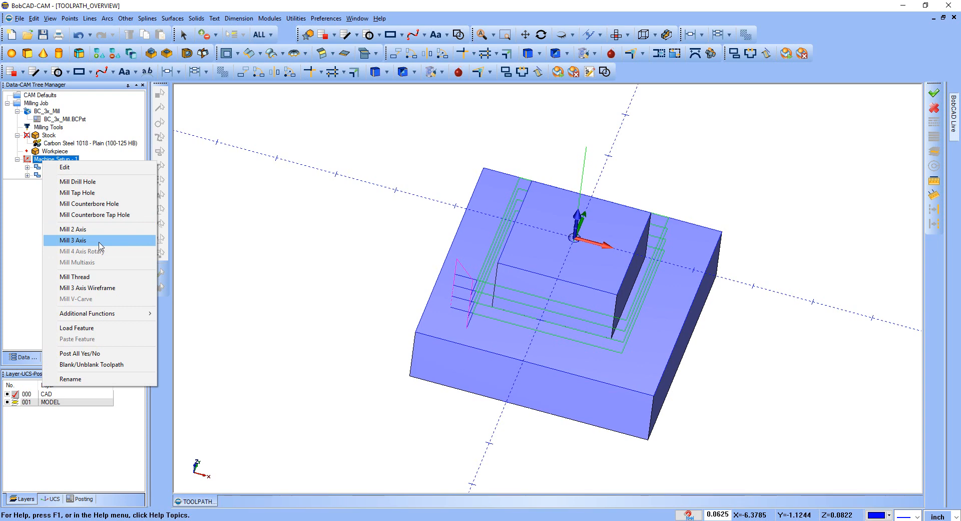
left_click(70, 279)
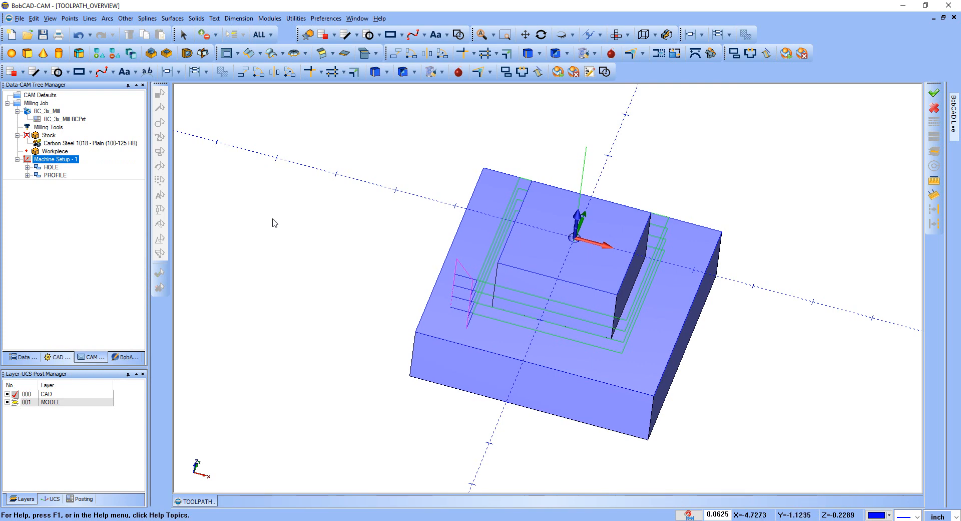
left_click(70, 119)
left_click(67, 160)
- Inspect the origin and clearance plane settings of Machine Setup - 1 against the model, and leave them without changes
right_click(62, 160)
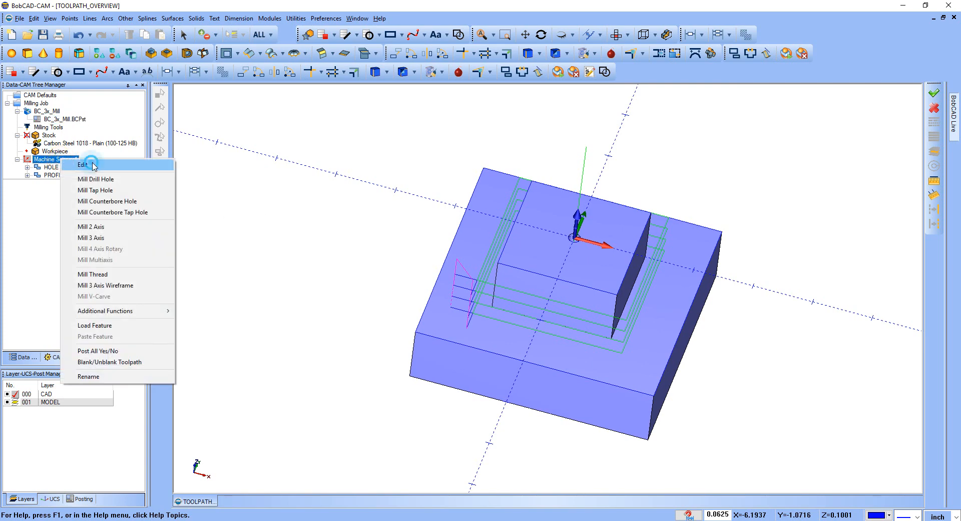
left_click(92, 165)
scroll(533, 290, "down", 3)
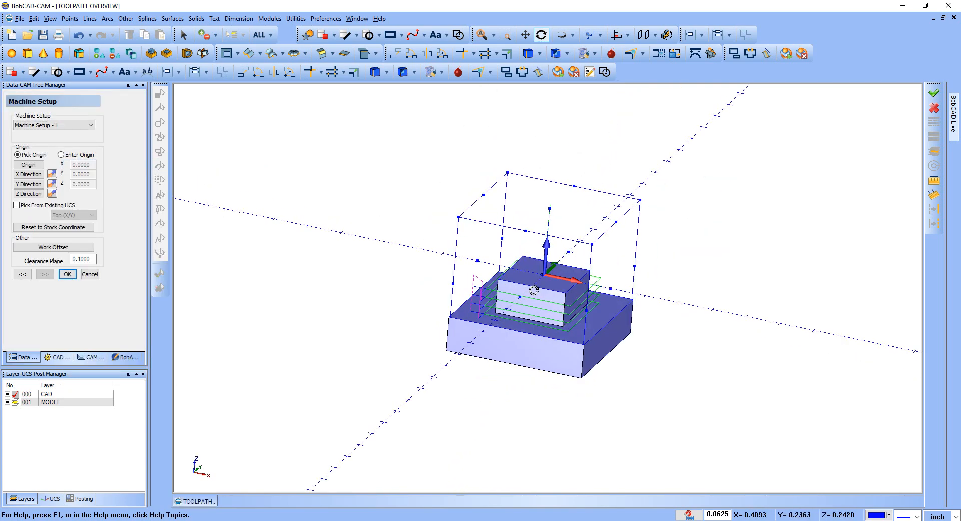
left_click_drag(533, 290, 515, 293)
left_click(90, 274)
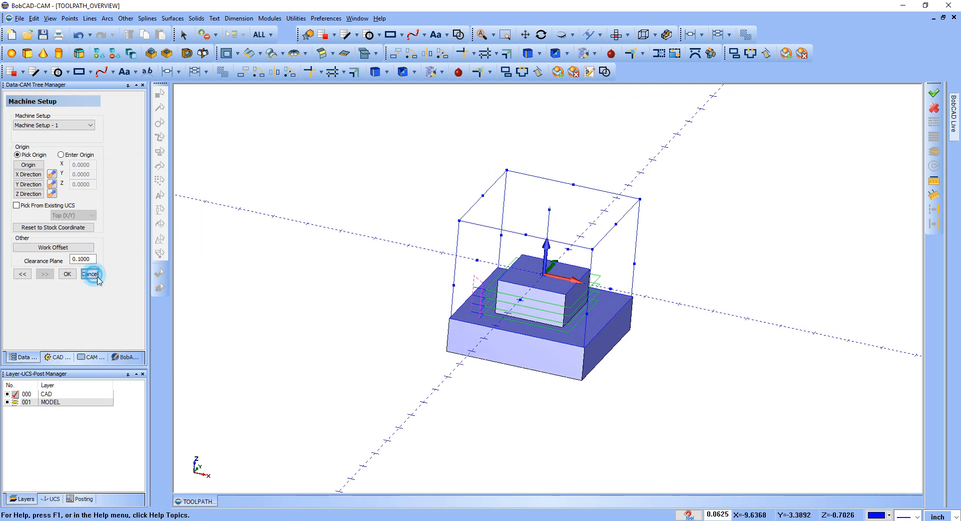
middle_click_drag(460, 283, 626, 258)
scroll(626, 288, "up", 1)
scroll(519, 325, "up", 1)
left_click(88, 359)
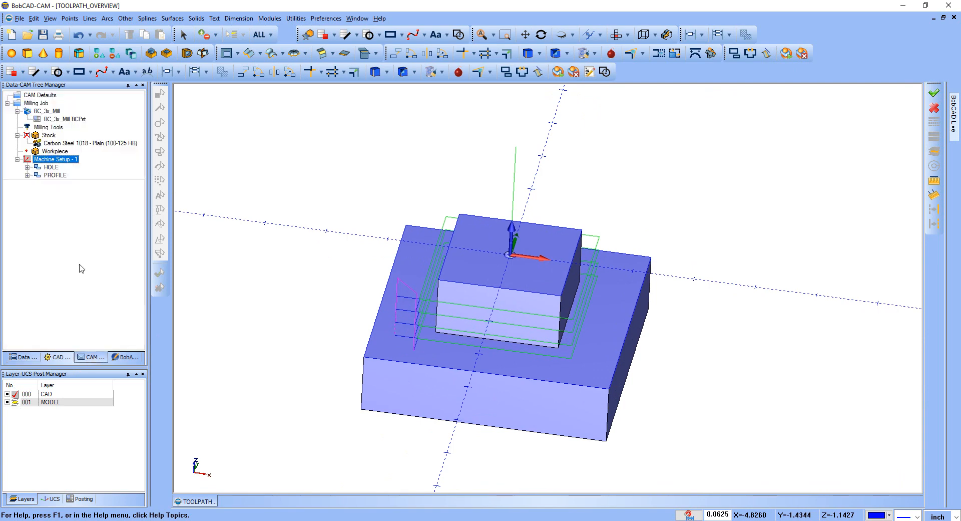
- Examine the HOLE and PROFILE features and the Machine Setup - 1 origin on the model, selecting each in the CAM tree
left_click(55, 175)
left_click(51, 167, "shift")
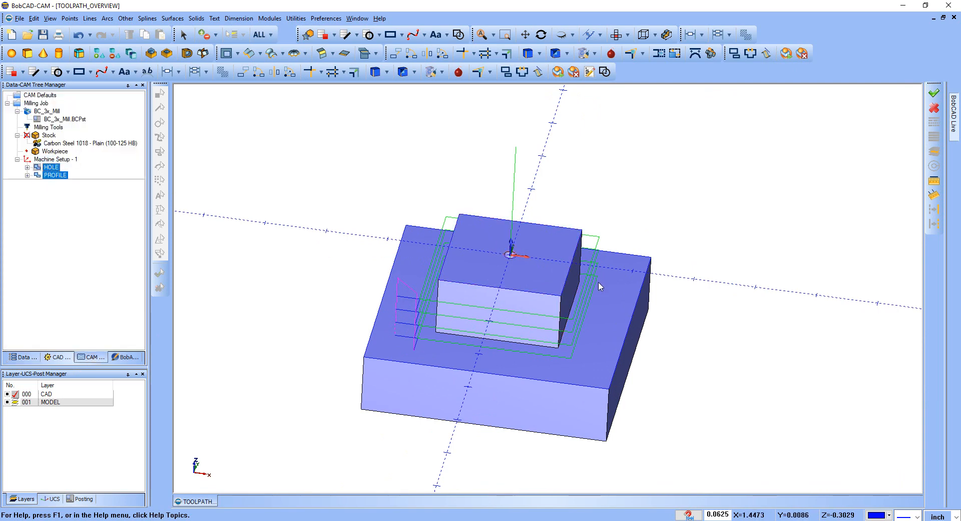
left_click(66, 143)
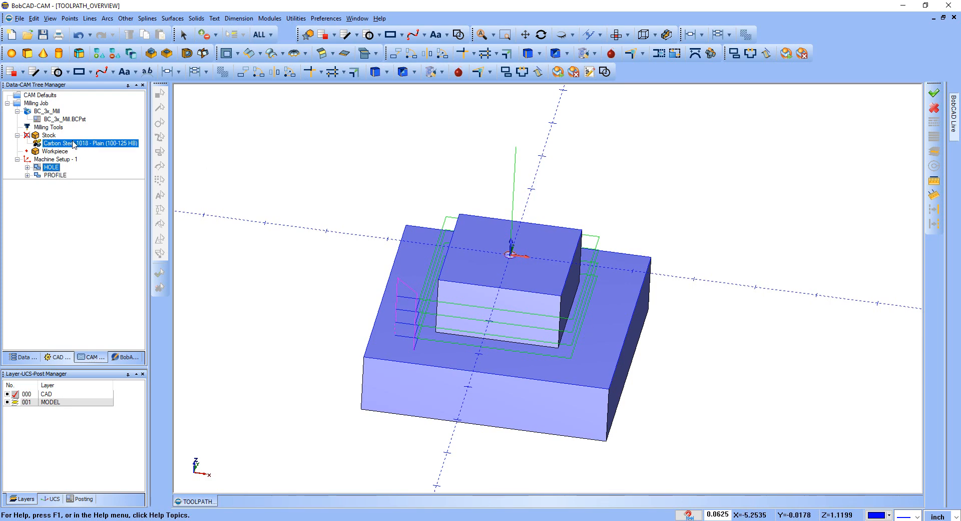
left_click(55, 150)
left_click(55, 159)
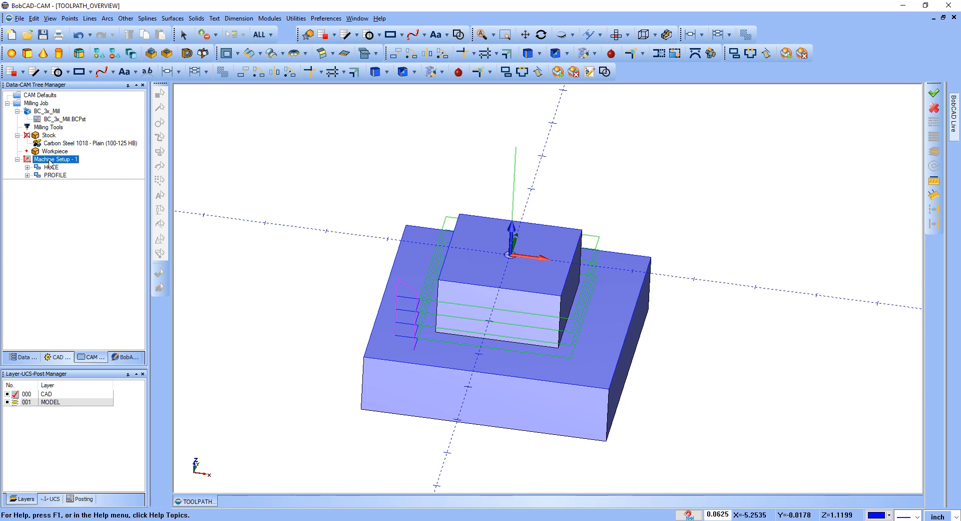
left_click(53, 175)
left_click(65, 169, "shift")
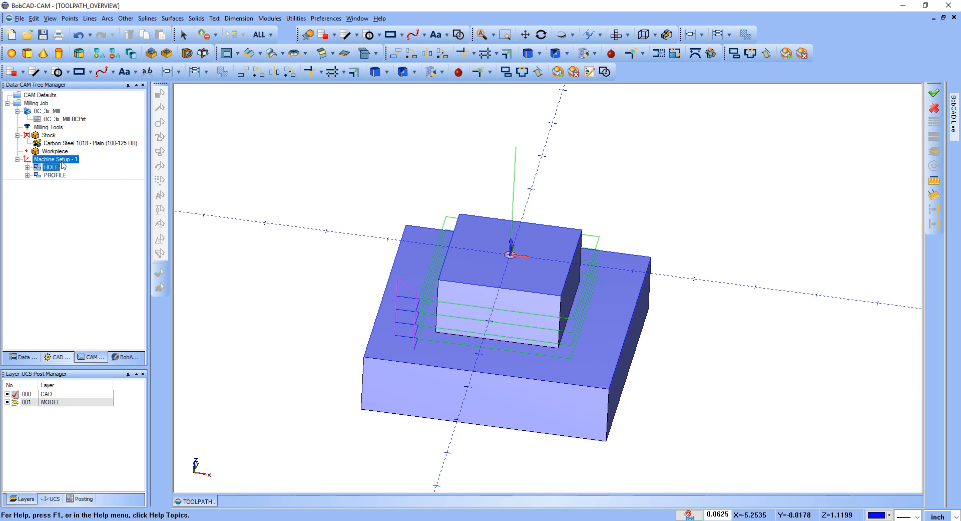
left_click(49, 167)
left_click(62, 175)
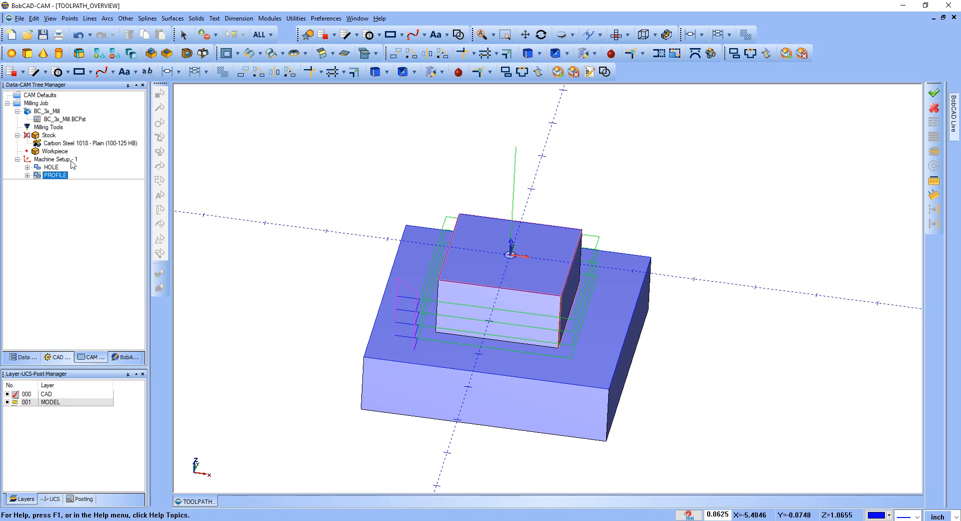
left_click(48, 168, "ctrl")
left_click(50, 175)
left_click(49, 168)
left_click(52, 159)
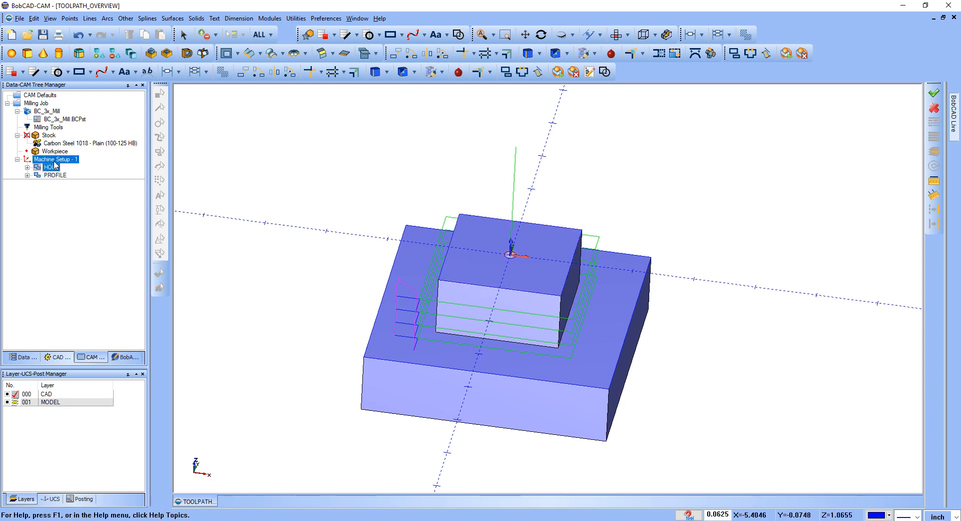
left_click(46, 174)
left_click(46, 170)
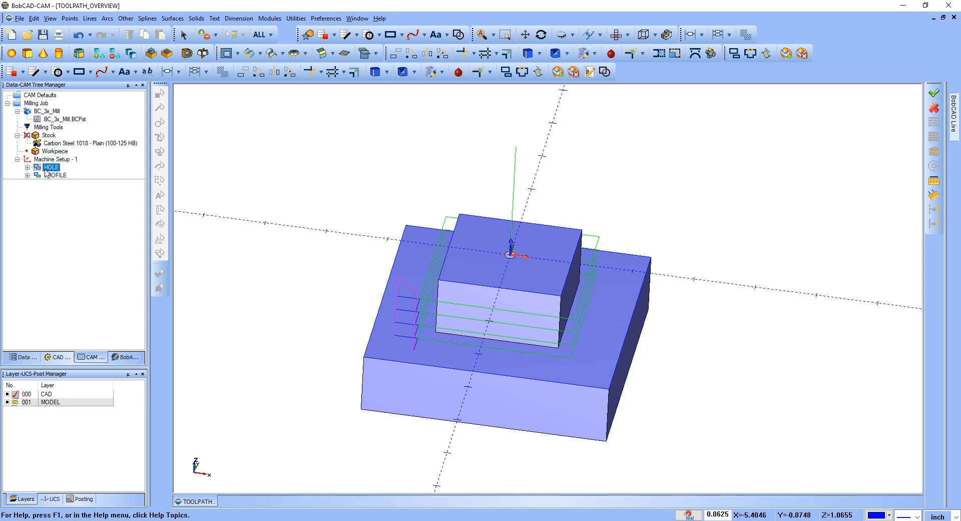
left_click(52, 159)
scroll(494, 264, "down", 3)
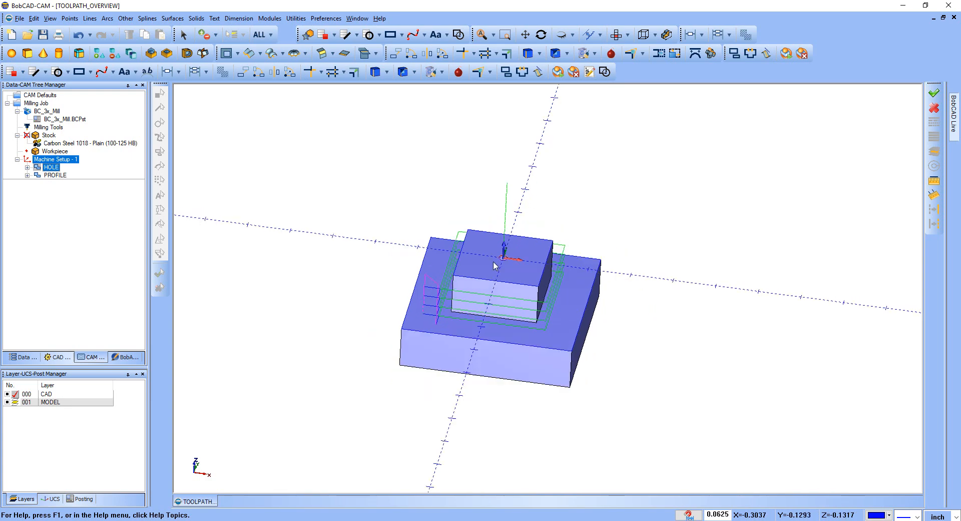
scroll(494, 264, "up", 4)
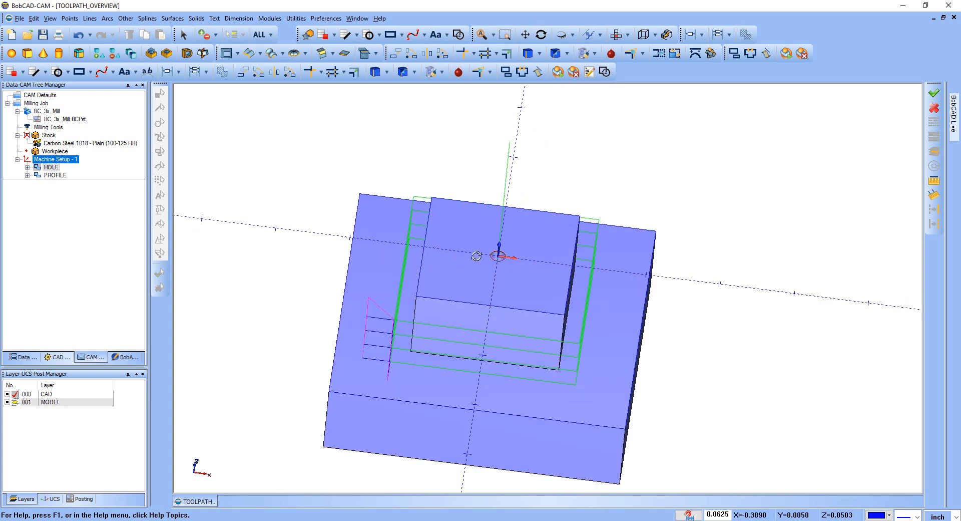
left_click(50, 168)
left_click(52, 175)
left_click(53, 159)
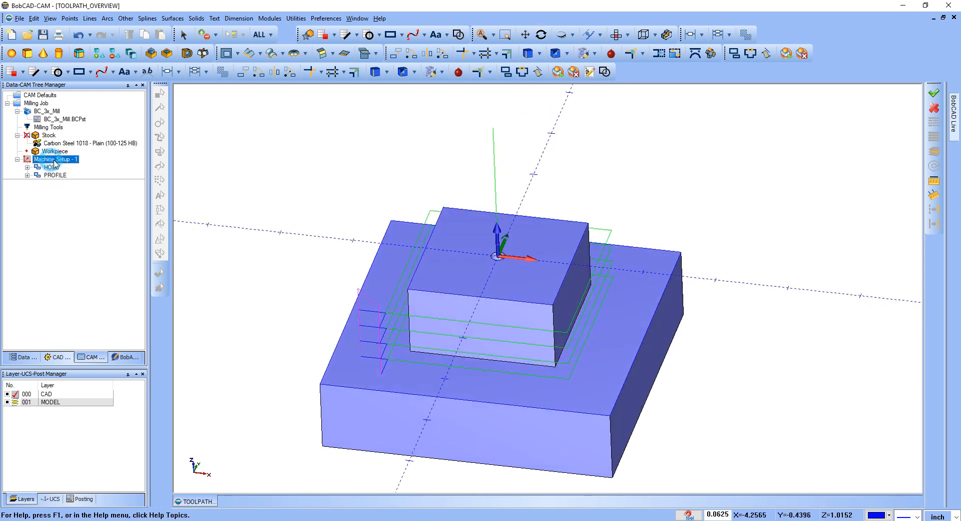